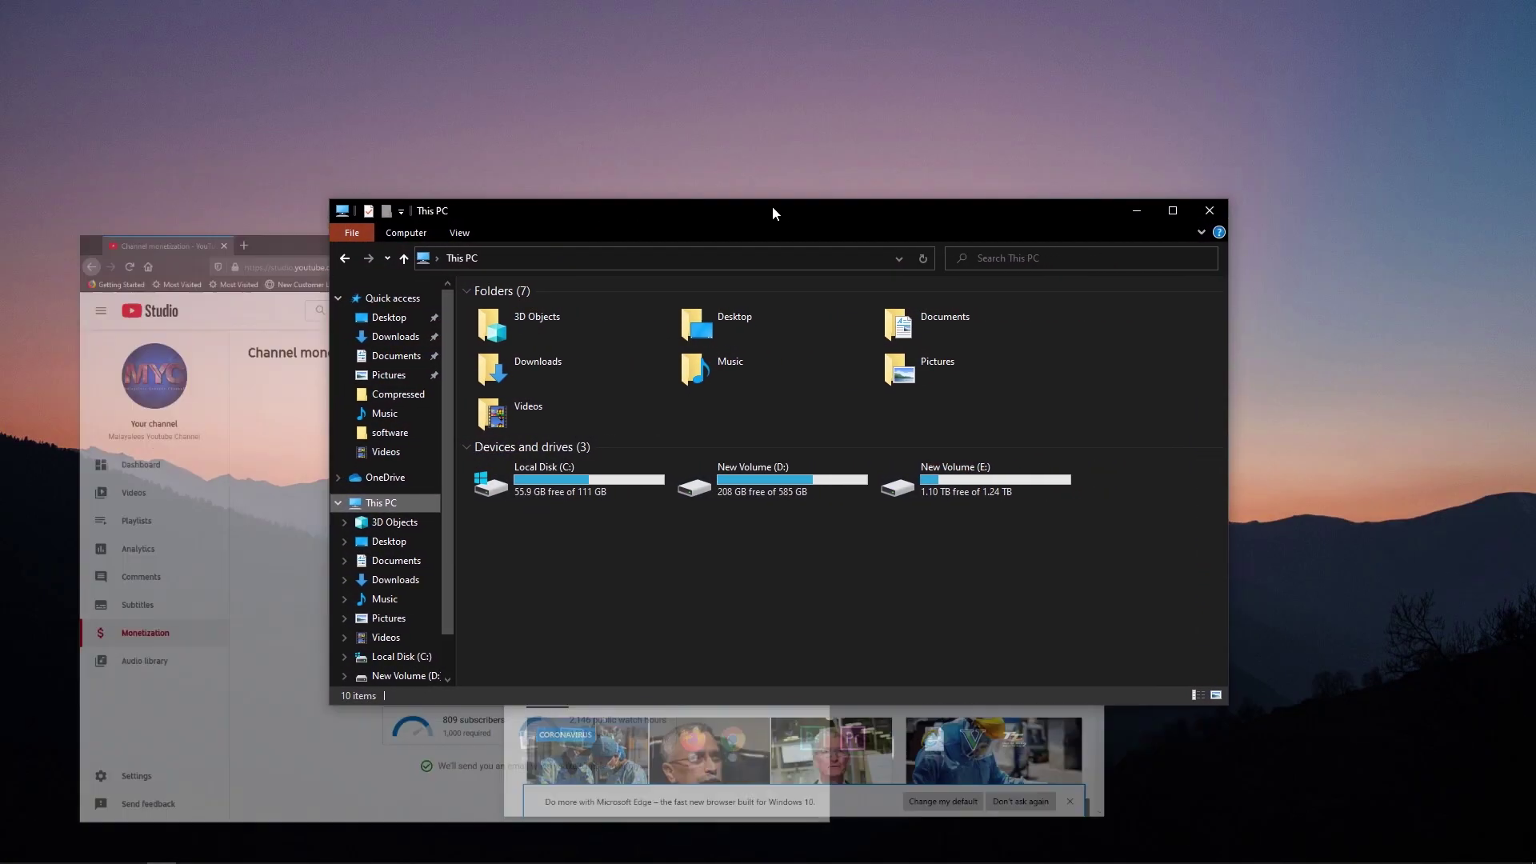
Minimize all windows except This PC with Aero Shake, and bring the Edge, Chrome, Firefox and File Explorer windows back up.
{"action": "left_click_drag", "start_coordinate": [773, 212], "coordinate": [819, 216]}
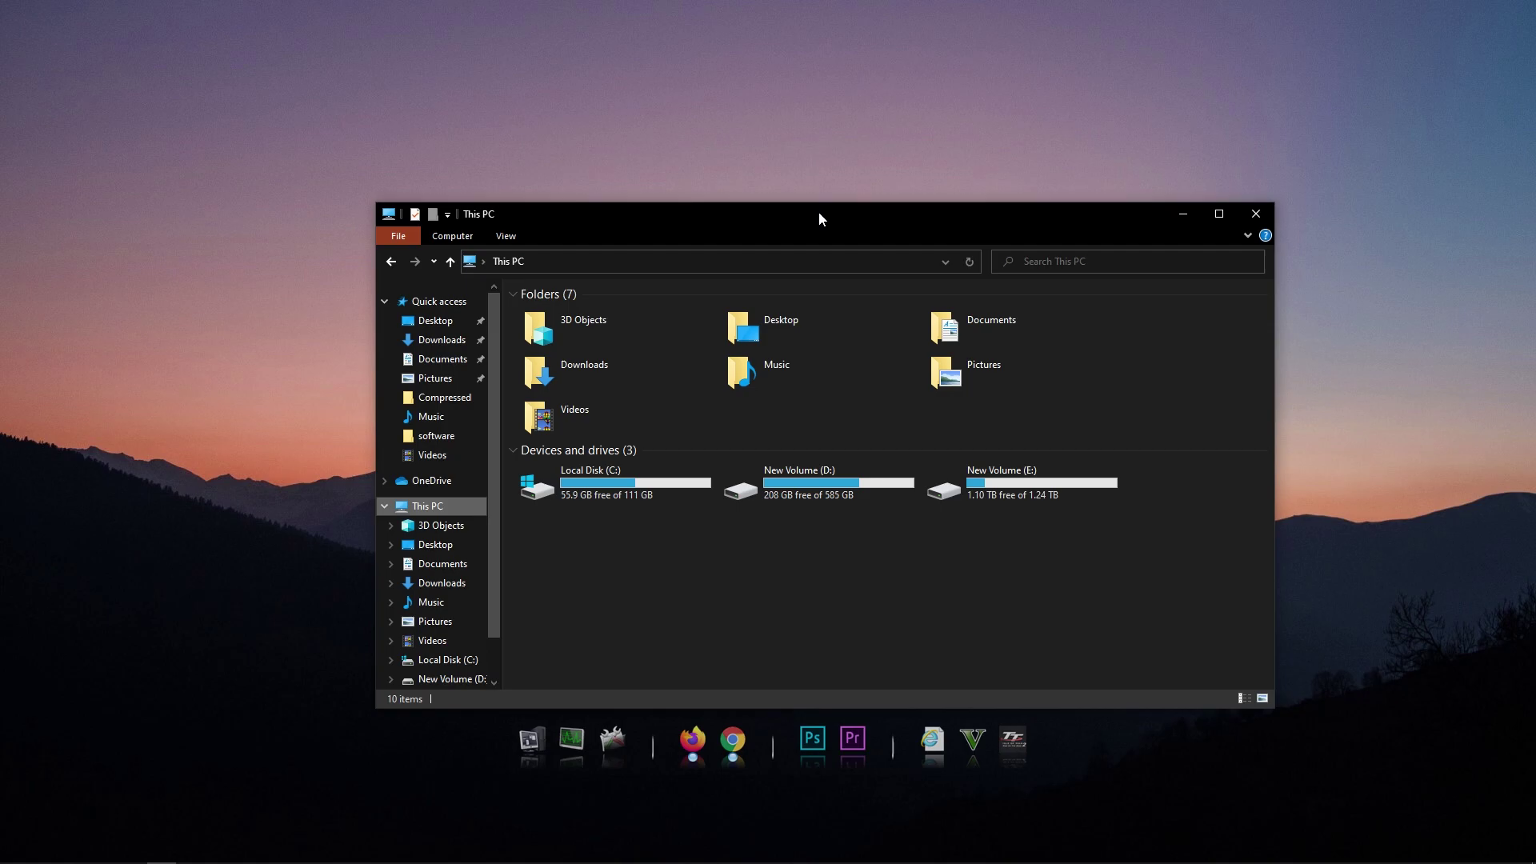
{"action": "left_click", "coordinate": [156, 852]}
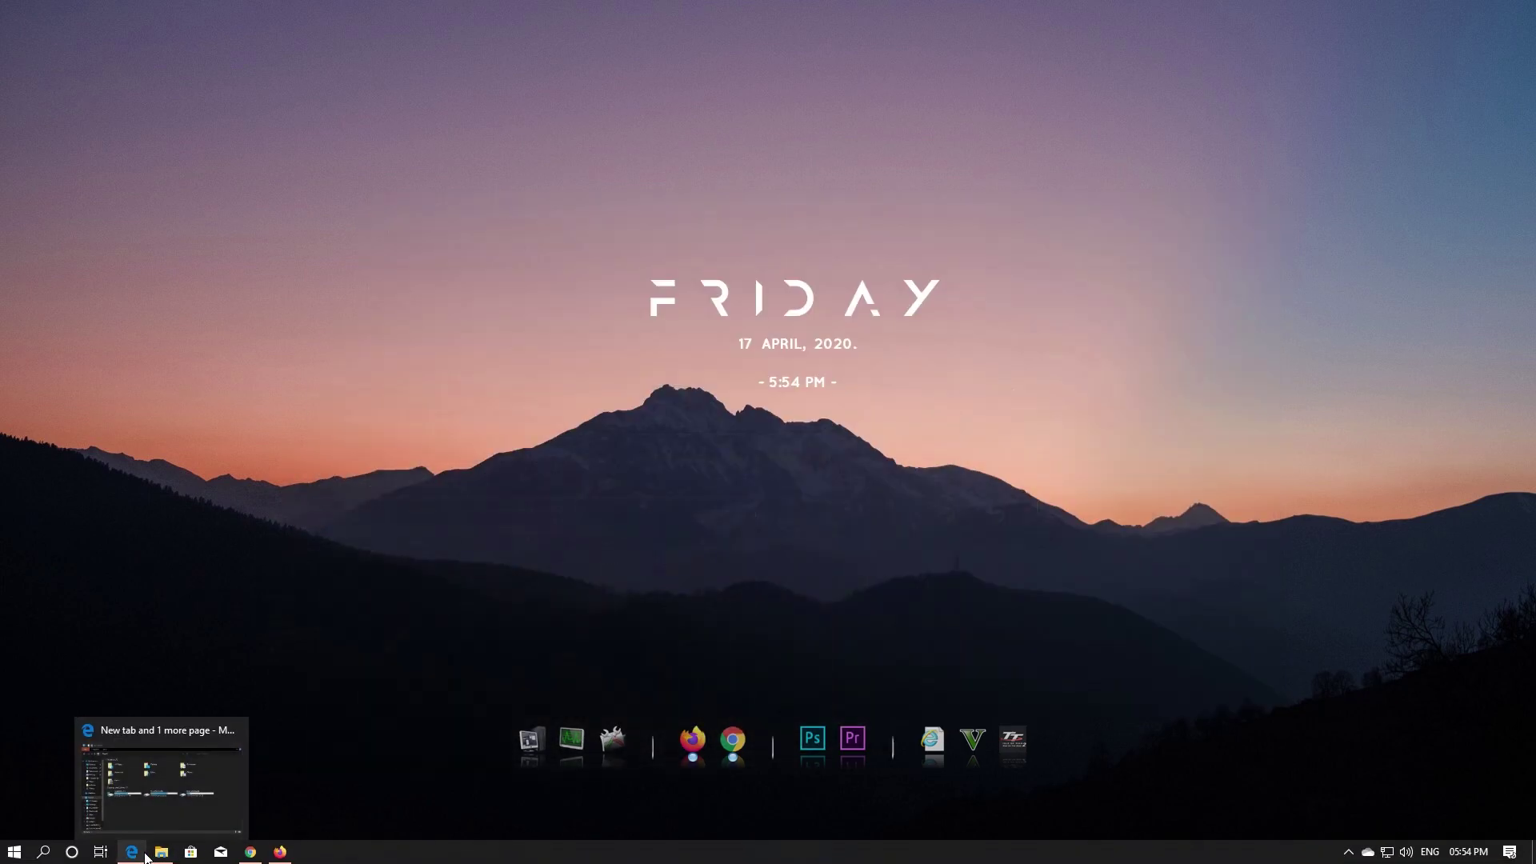
{"action": "left_click", "coordinate": [138, 852]}
{"action": "left_click", "coordinate": [250, 851]}
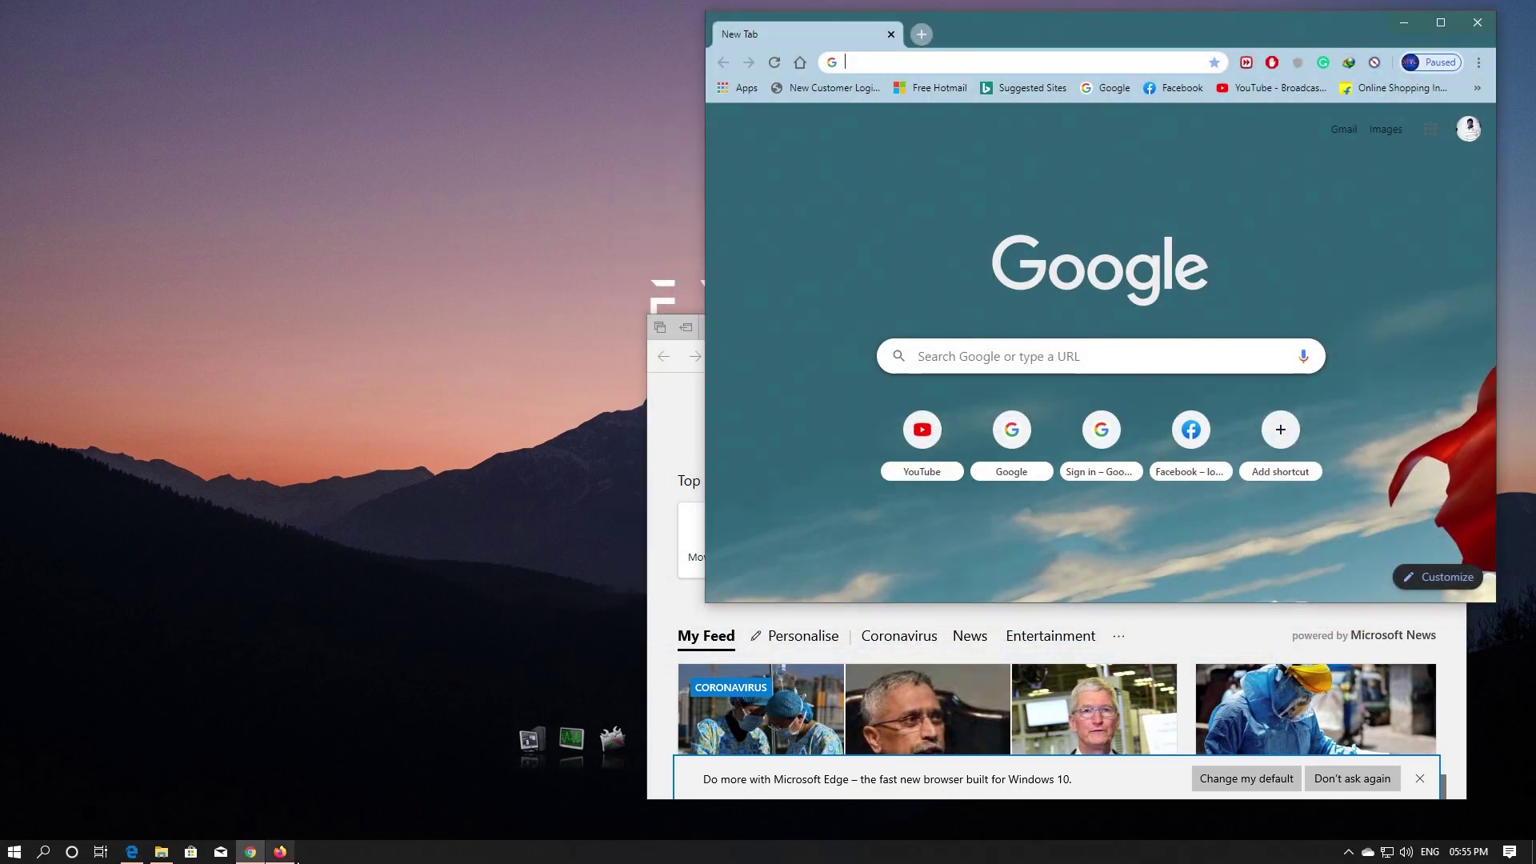
{"action": "left_click", "coordinate": [280, 851]}
{"action": "left_click", "coordinate": [161, 851]}
Toggle the other open windows between minimized and restored by shaking the This PC window with Aero Shake.
{"action": "mouse_move", "coordinate": [784, 203]}
{"action": "left_mouse_down"}
{"action": "mouse_move", "coordinate": [828, 212]}
{"action": "mouse_move", "coordinate": [833, 229]}
{"action": "left_mouse_up"}
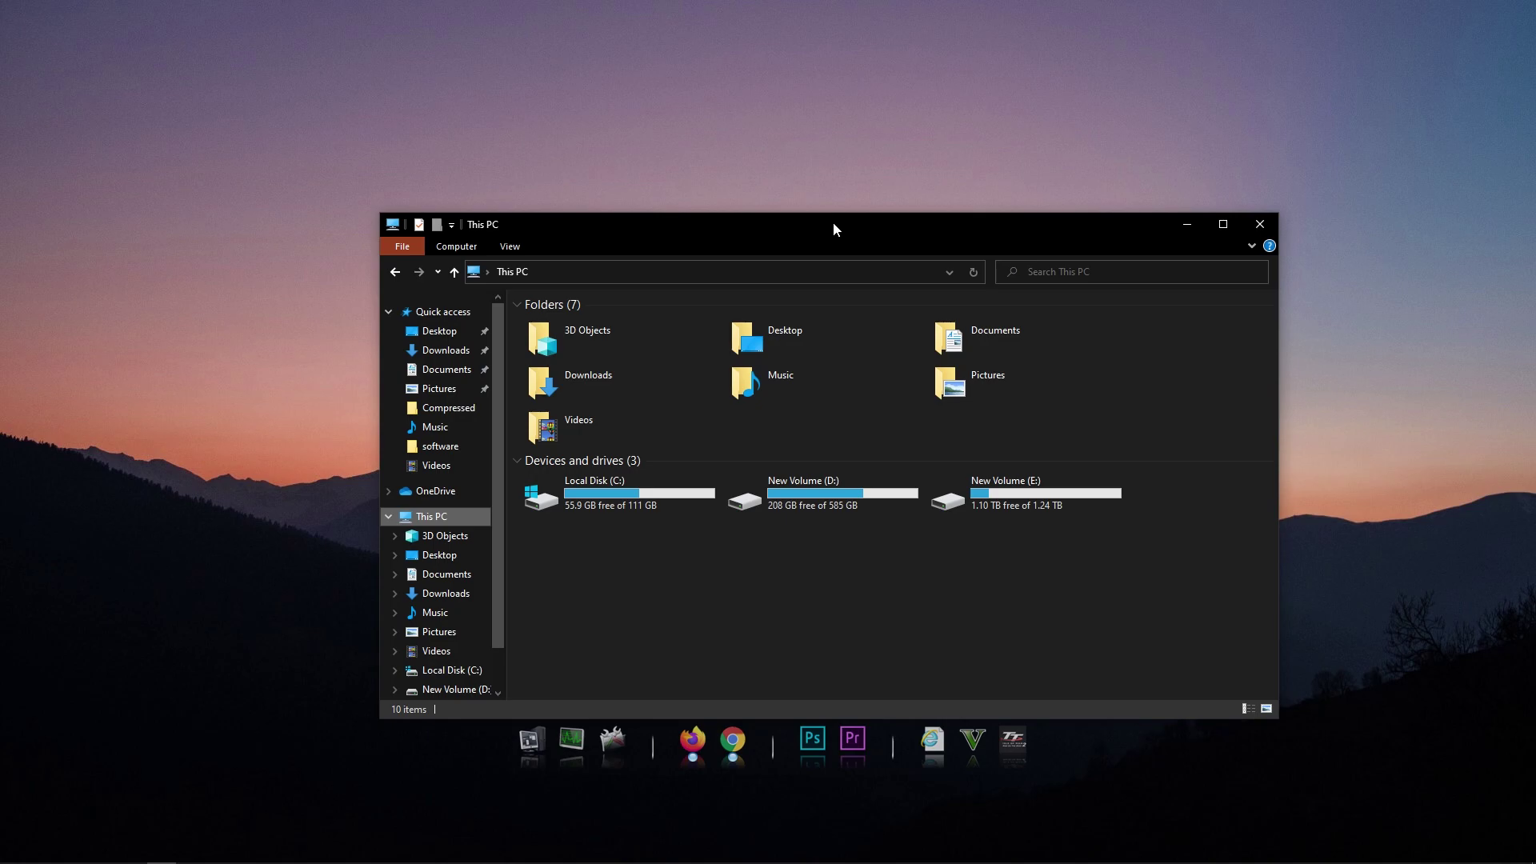
{"action": "mouse_move", "coordinate": [832, 229]}
{"action": "left_mouse_down"}
{"action": "mouse_move", "coordinate": [939, 251]}
{"action": "mouse_move", "coordinate": [834, 229]}
{"action": "left_mouse_up"}
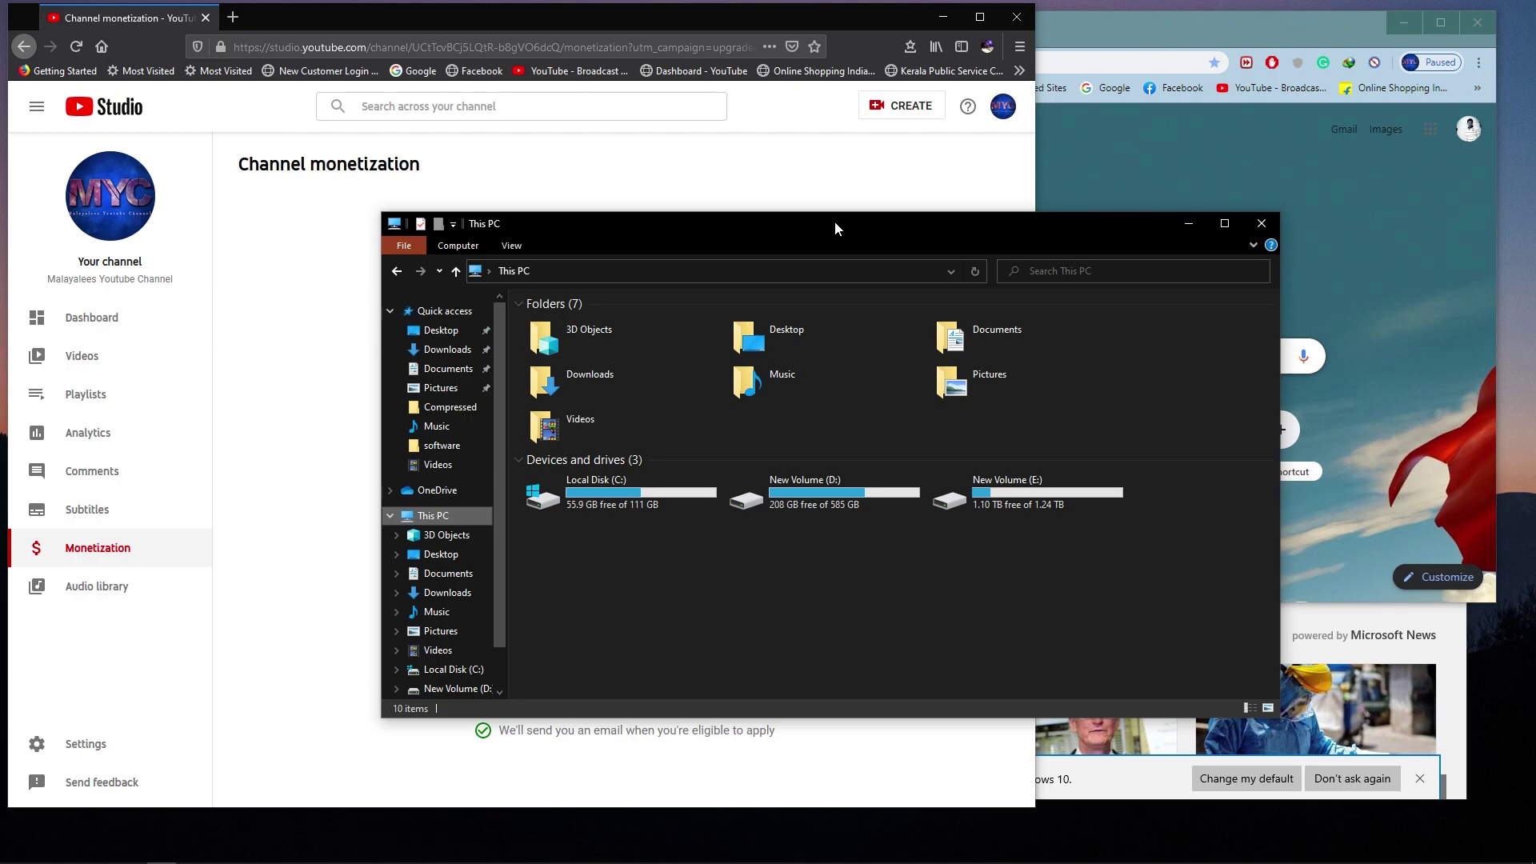
{"action": "mouse_move", "coordinate": [835, 223]}
{"action": "left_mouse_down"}
{"action": "mouse_move", "coordinate": [811, 224]}
{"action": "mouse_move", "coordinate": [899, 229]}
{"action": "mouse_move", "coordinate": [830, 227]}
{"action": "left_mouse_up"}
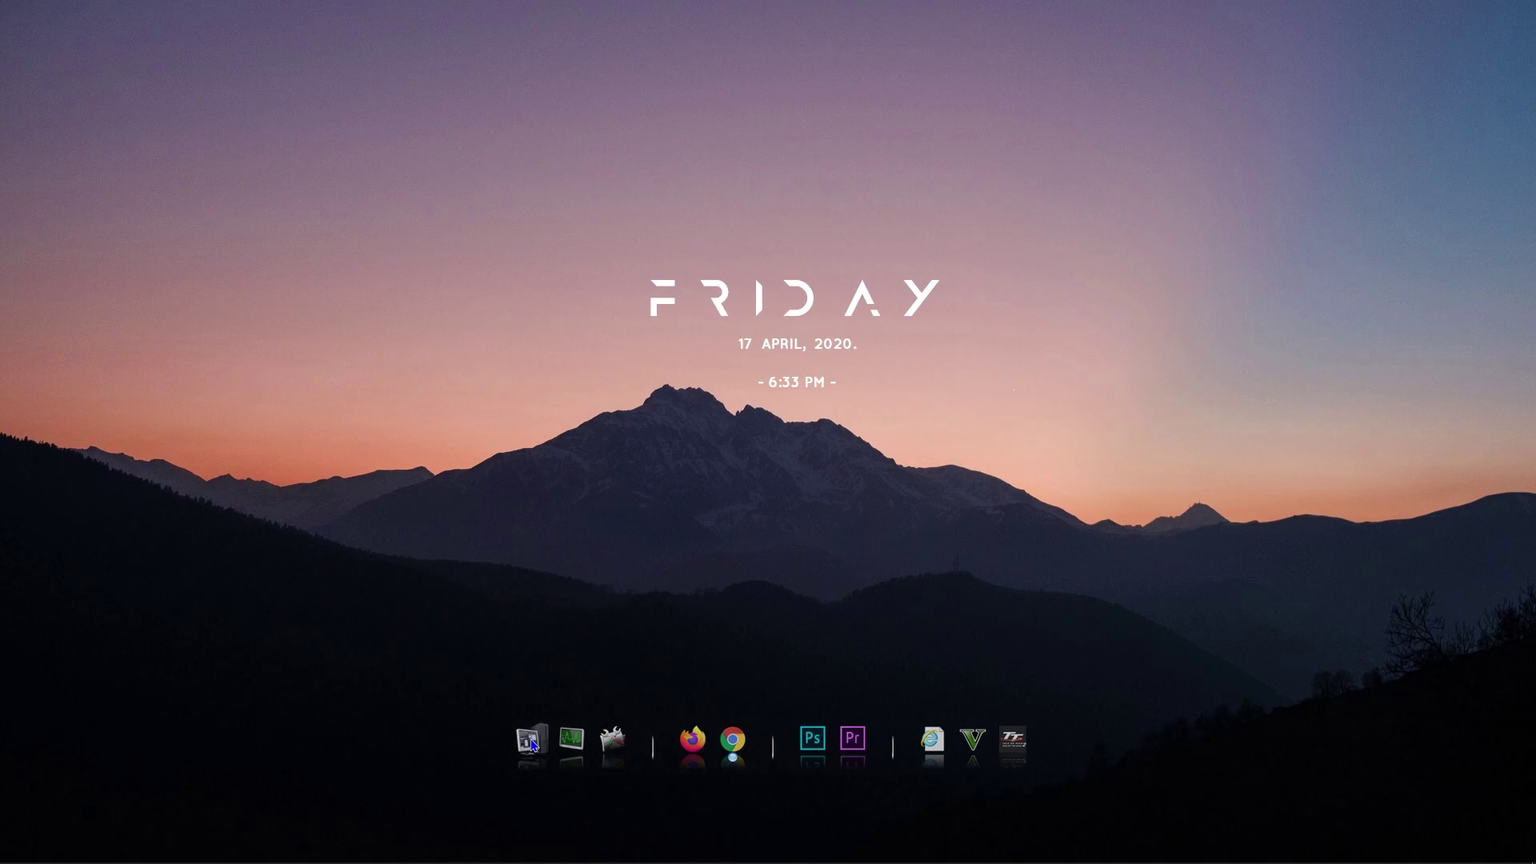
Open the This PC window from the desktop dock and close it again.
{"action": "left_click", "coordinate": [533, 749]}
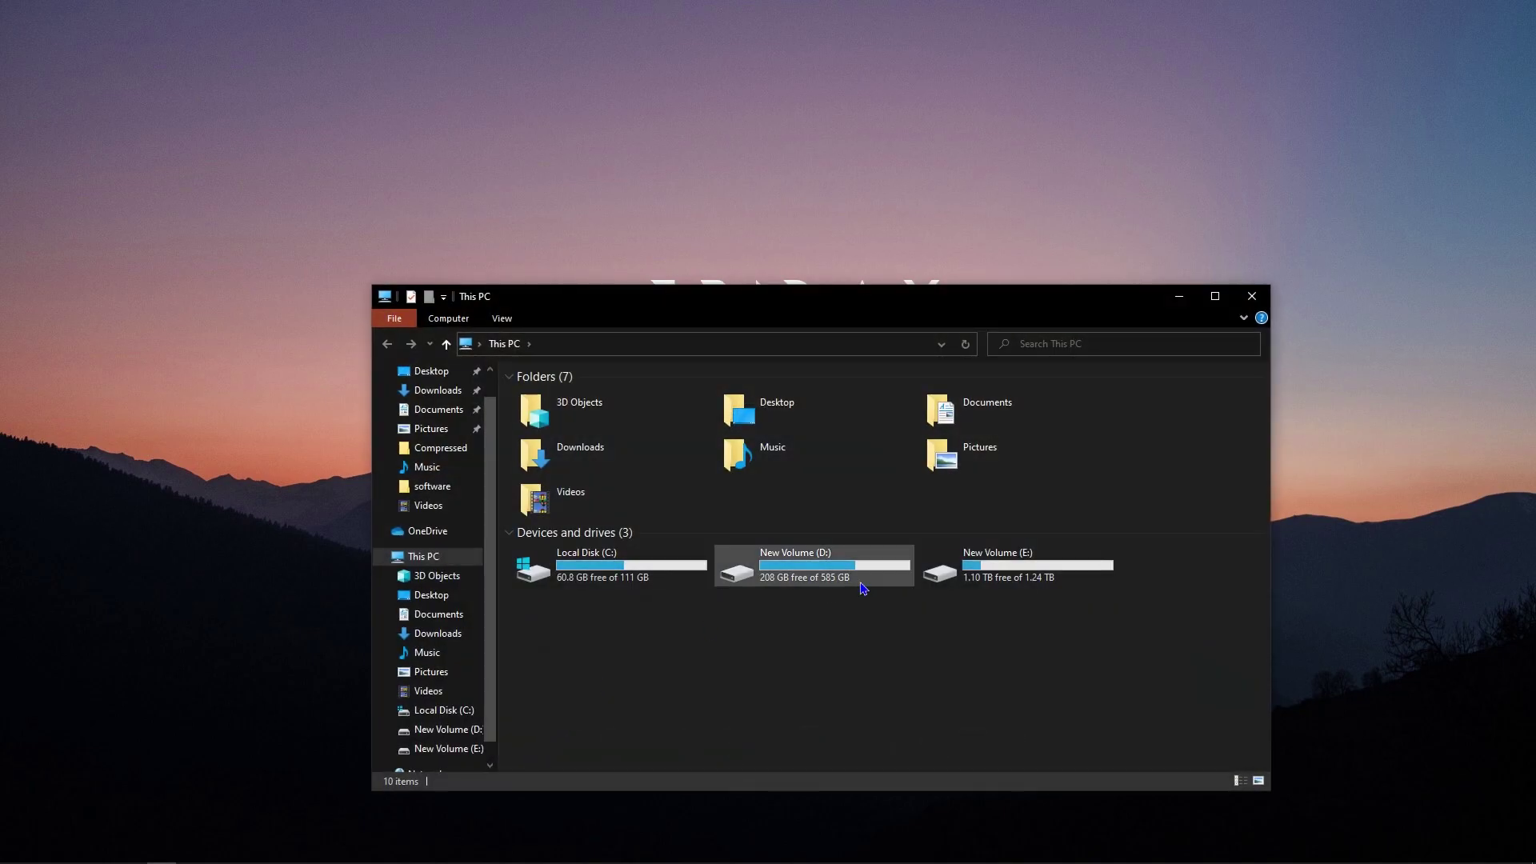
{"action": "left_click", "coordinate": [1252, 296]}
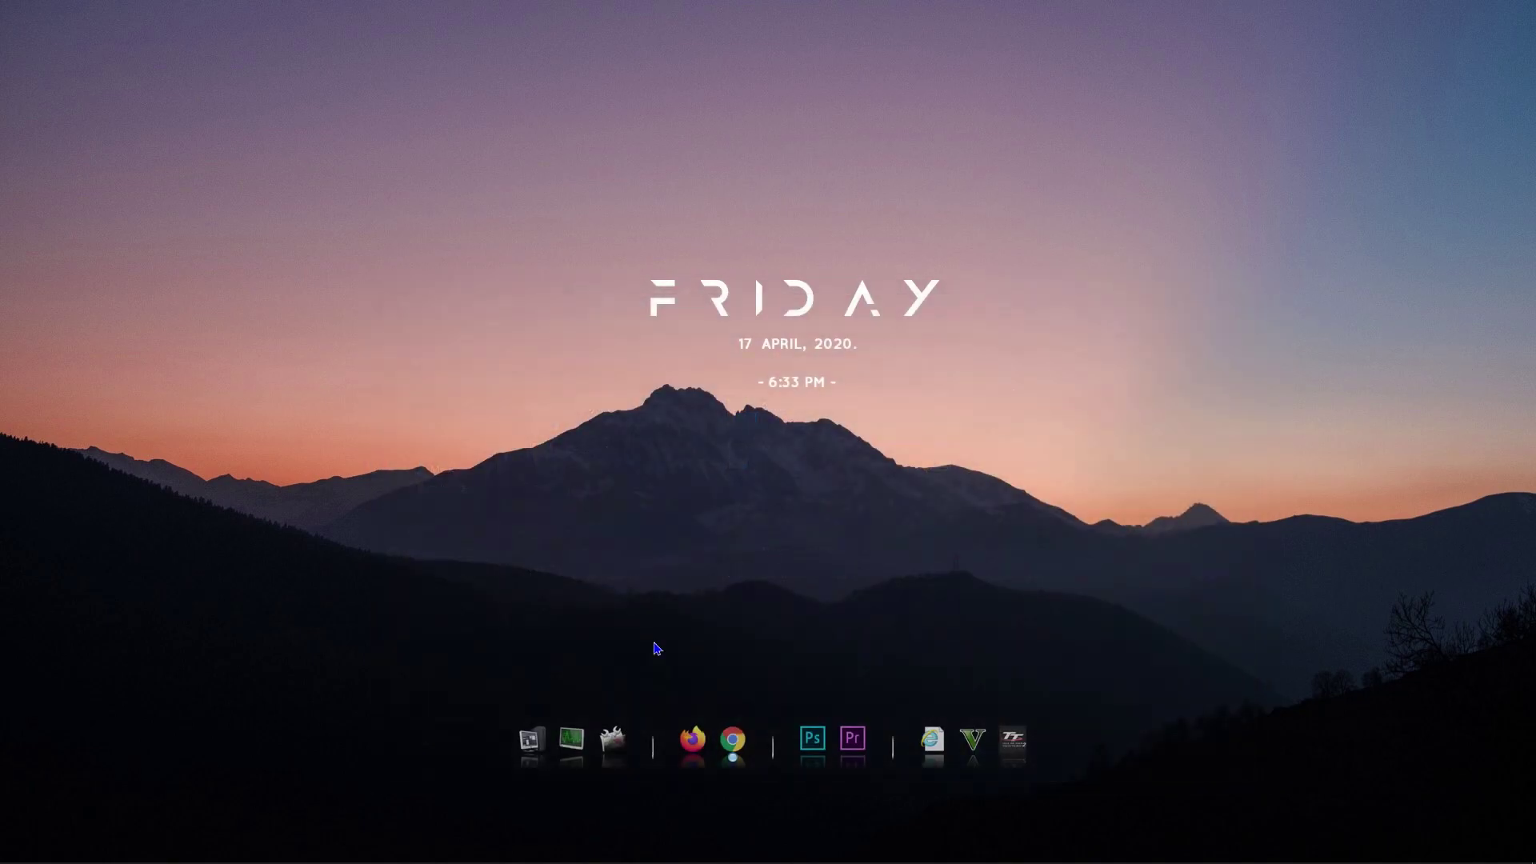
Set File Explorer to open to This PC in Folder Options, and apply the change.
{"action": "left_click", "coordinate": [164, 850]}
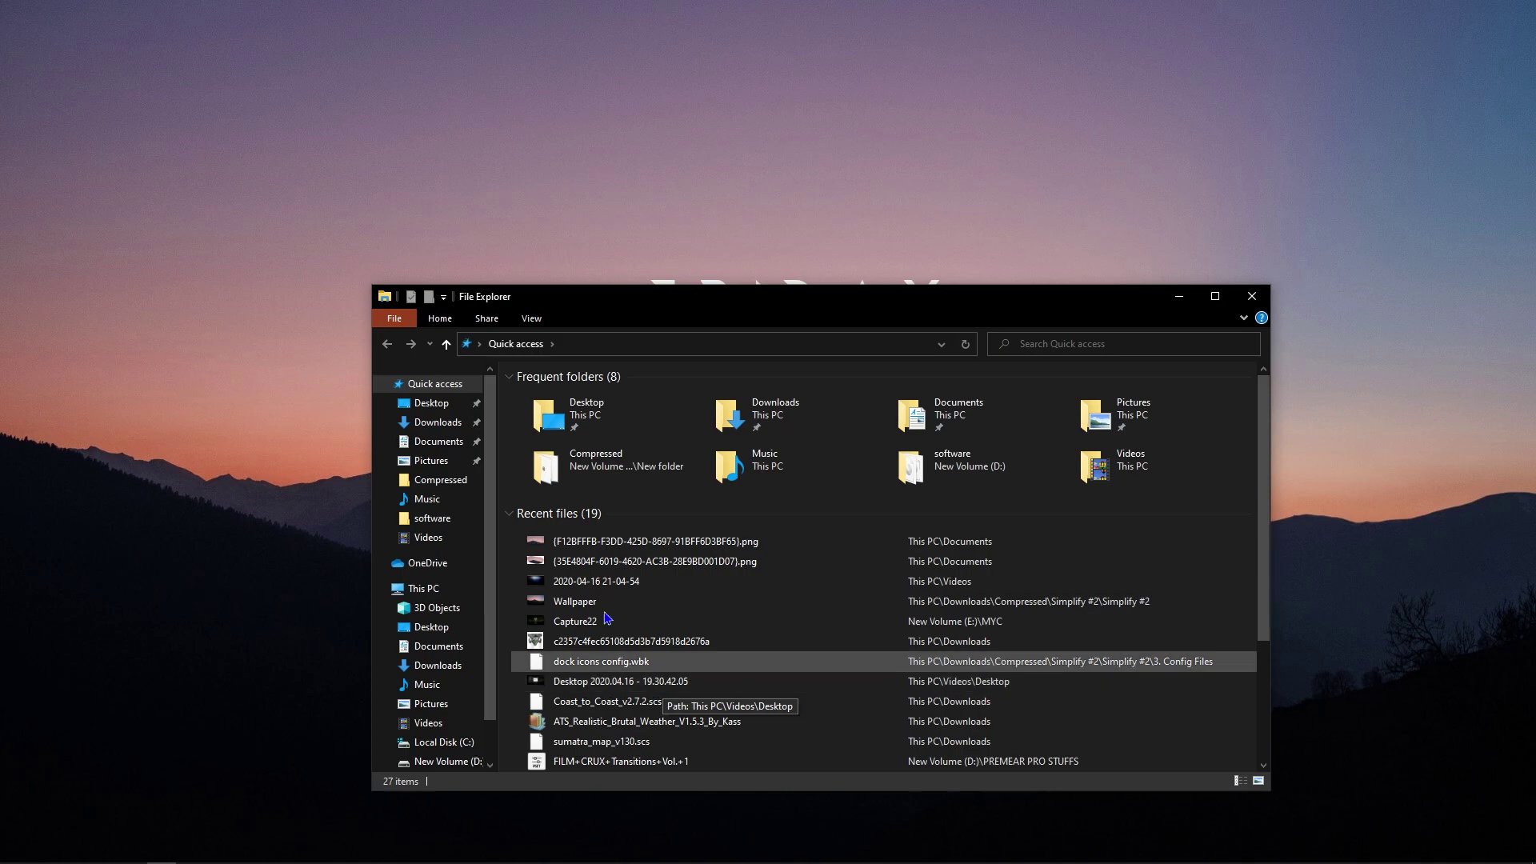
{"action": "left_click", "coordinate": [531, 318]}
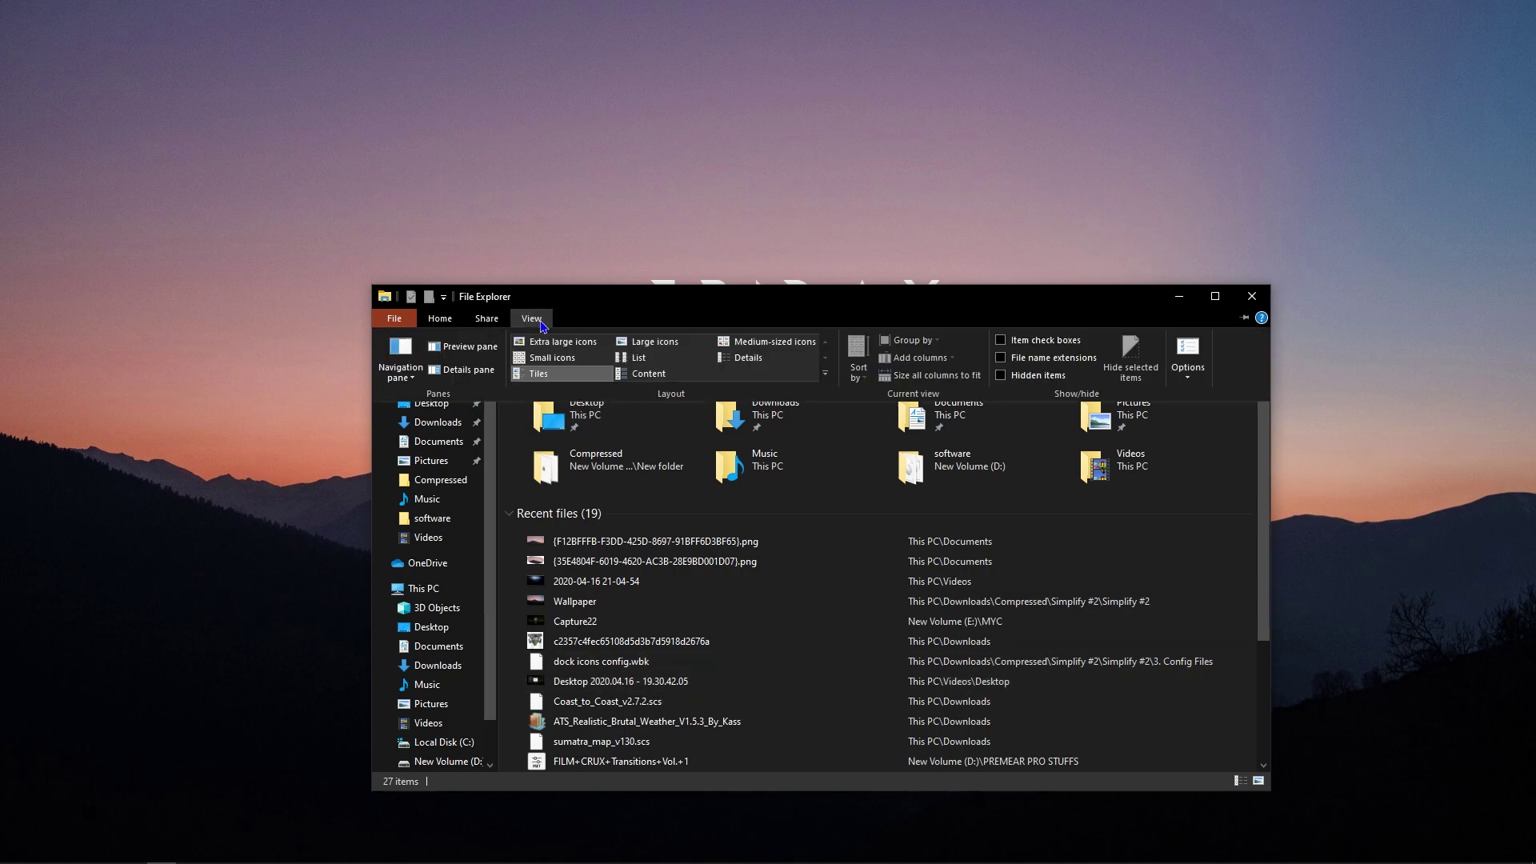
{"action": "left_click", "coordinate": [1188, 380]}
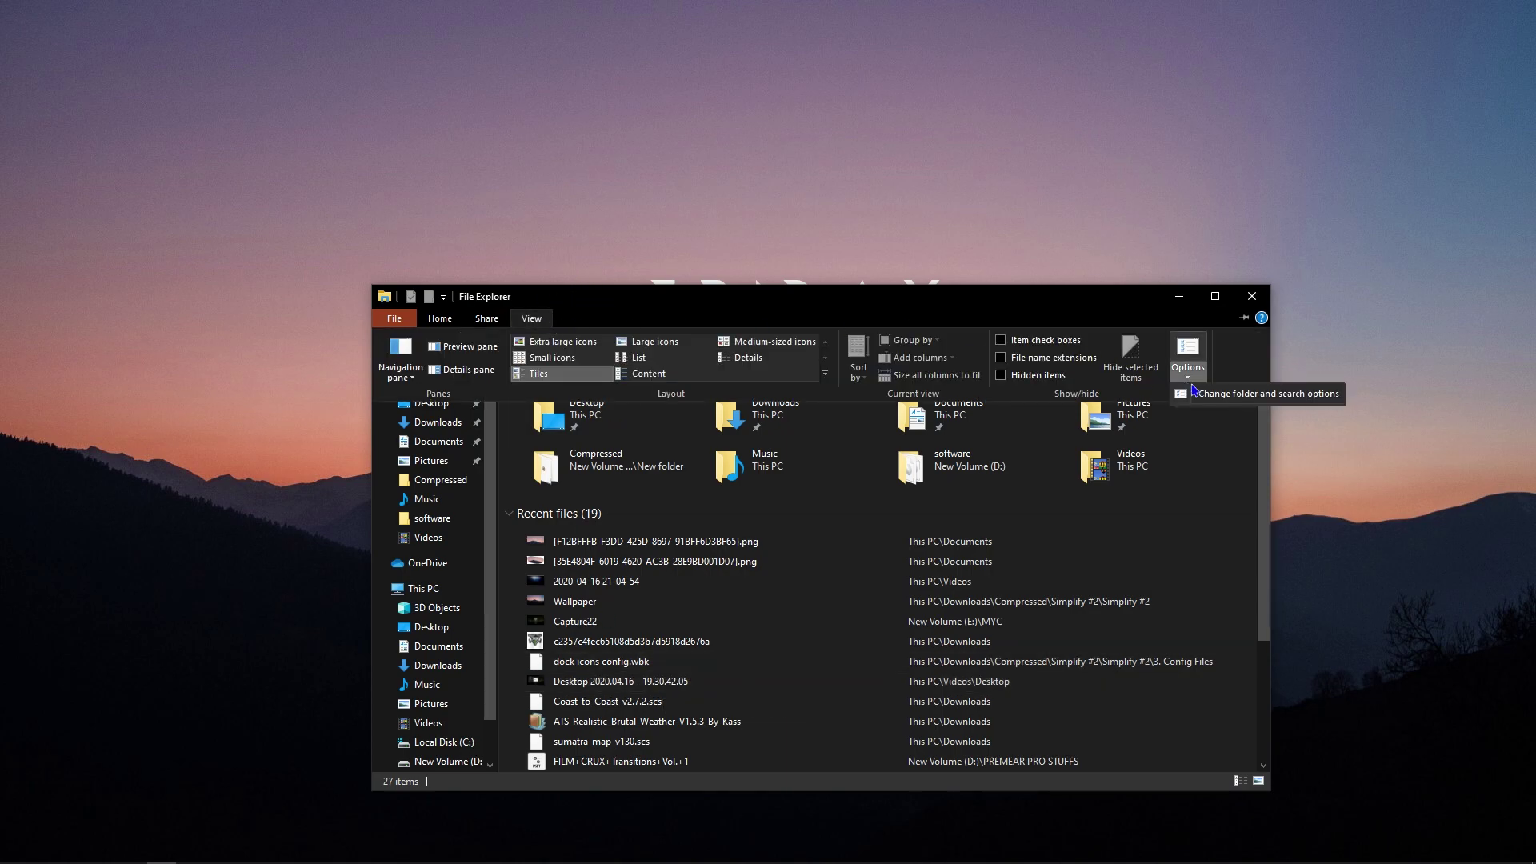
{"action": "left_click", "coordinate": [1222, 401]}
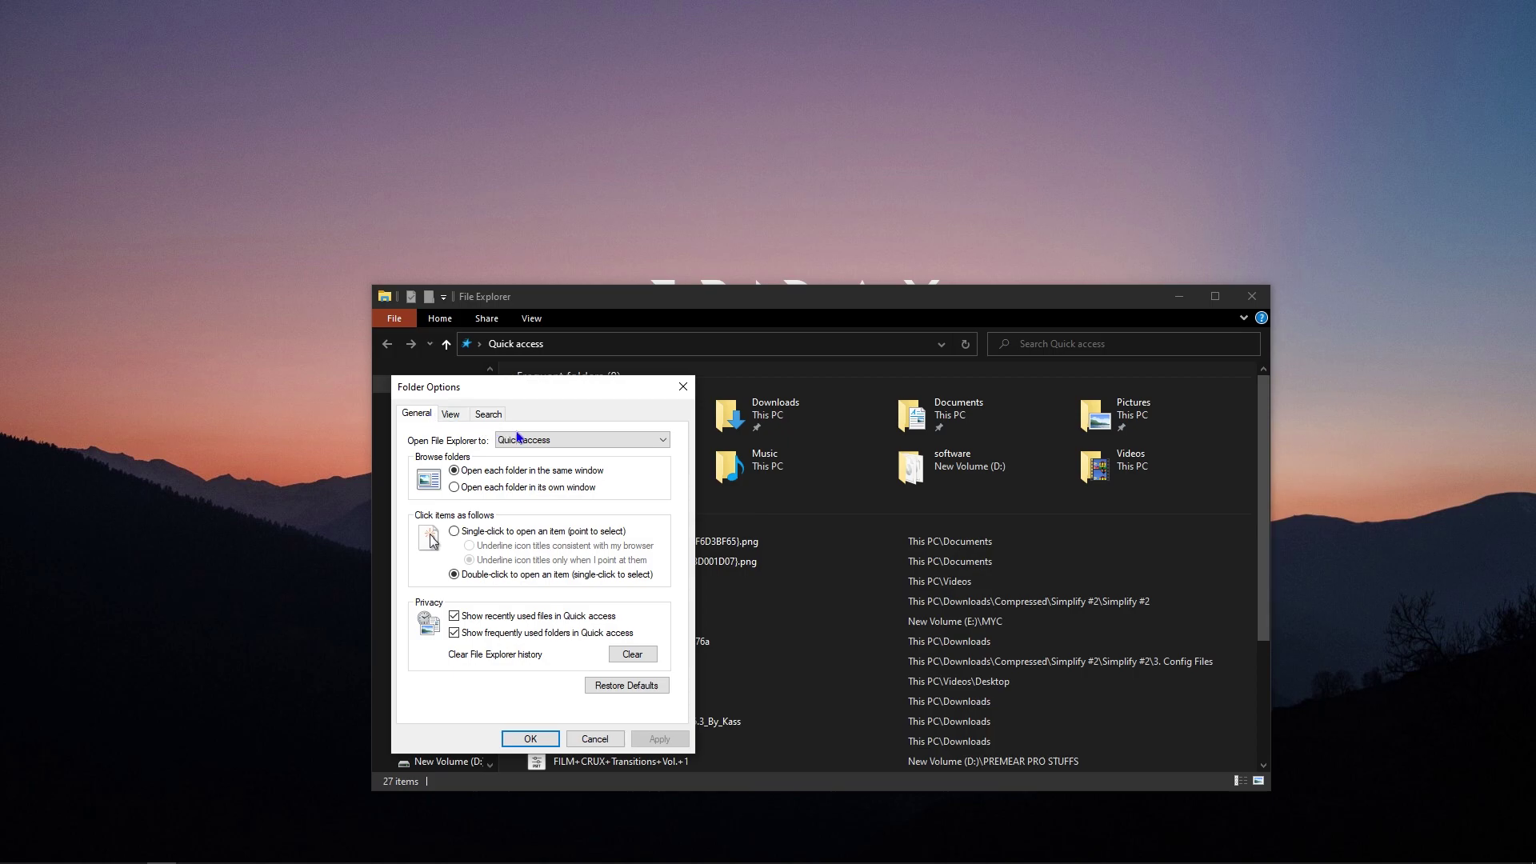
{"action": "left_click", "coordinate": [543, 443]}
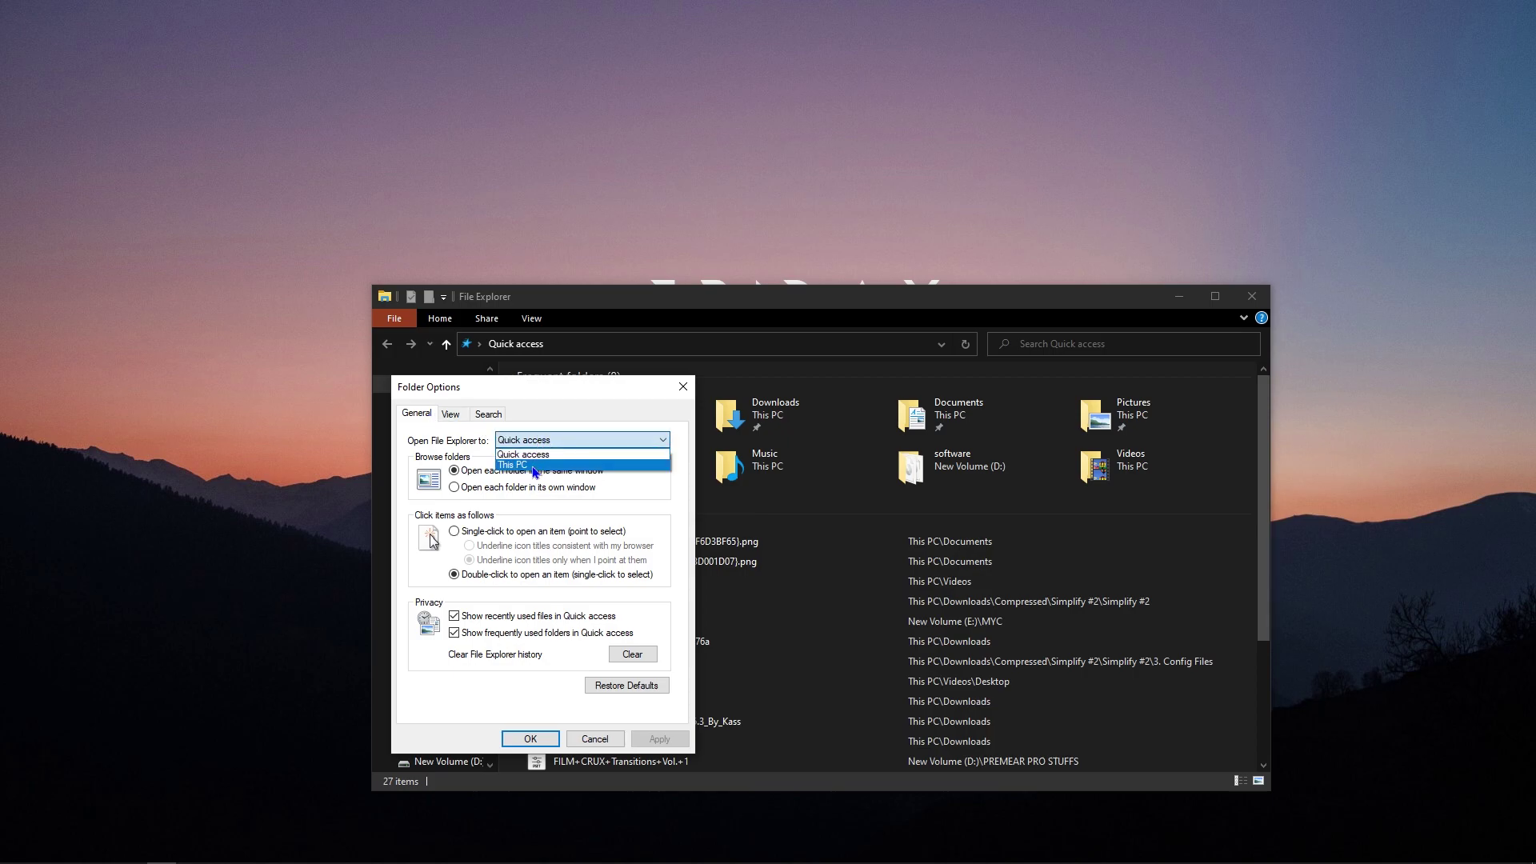
{"action": "left_click", "coordinate": [535, 466]}
{"action": "left_click", "coordinate": [646, 744]}
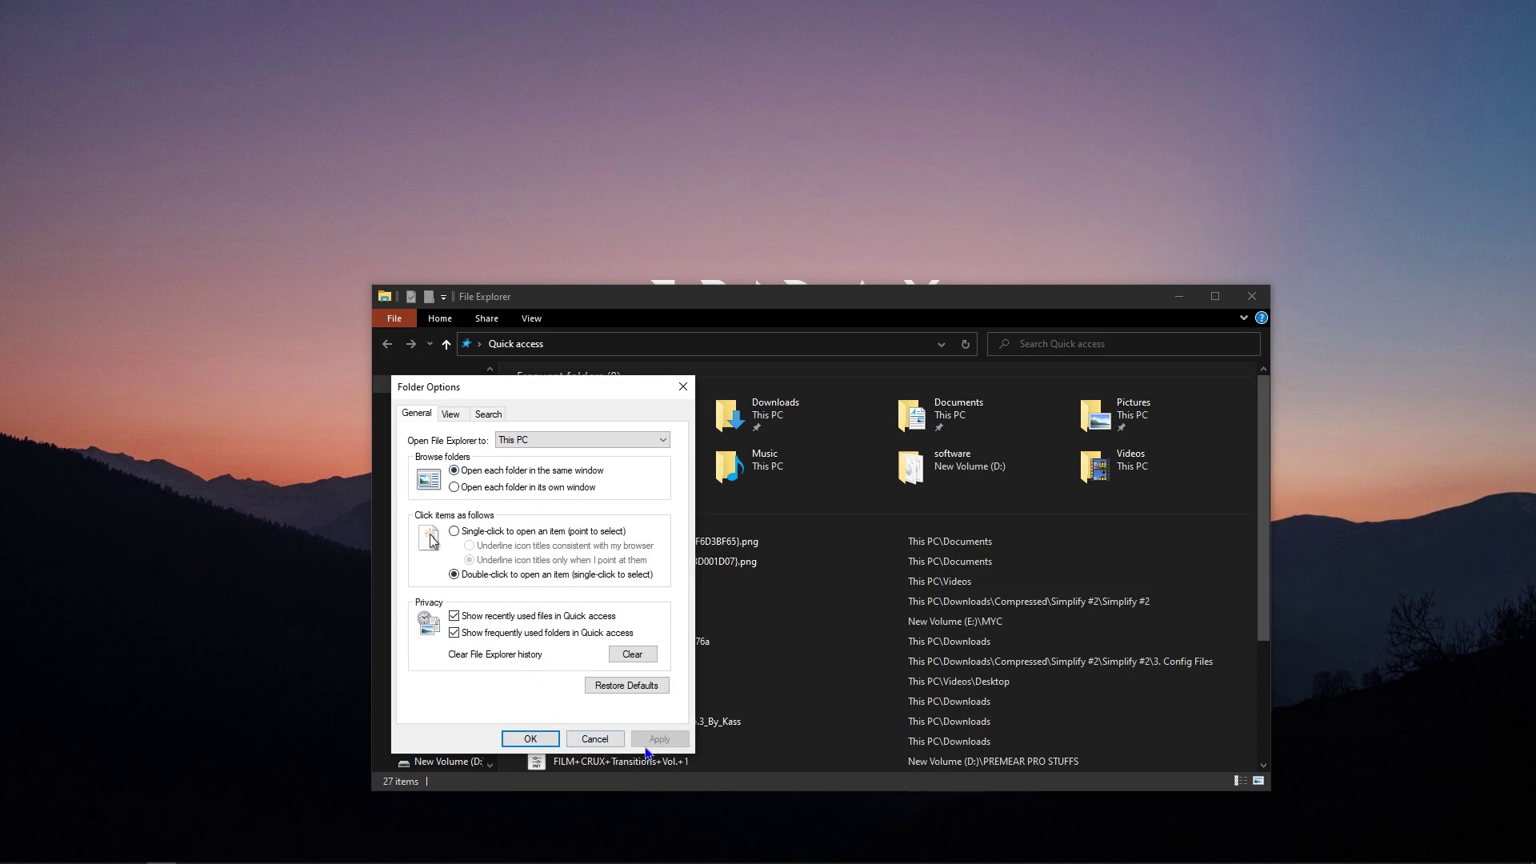
{"action": "left_click", "coordinate": [530, 739]}
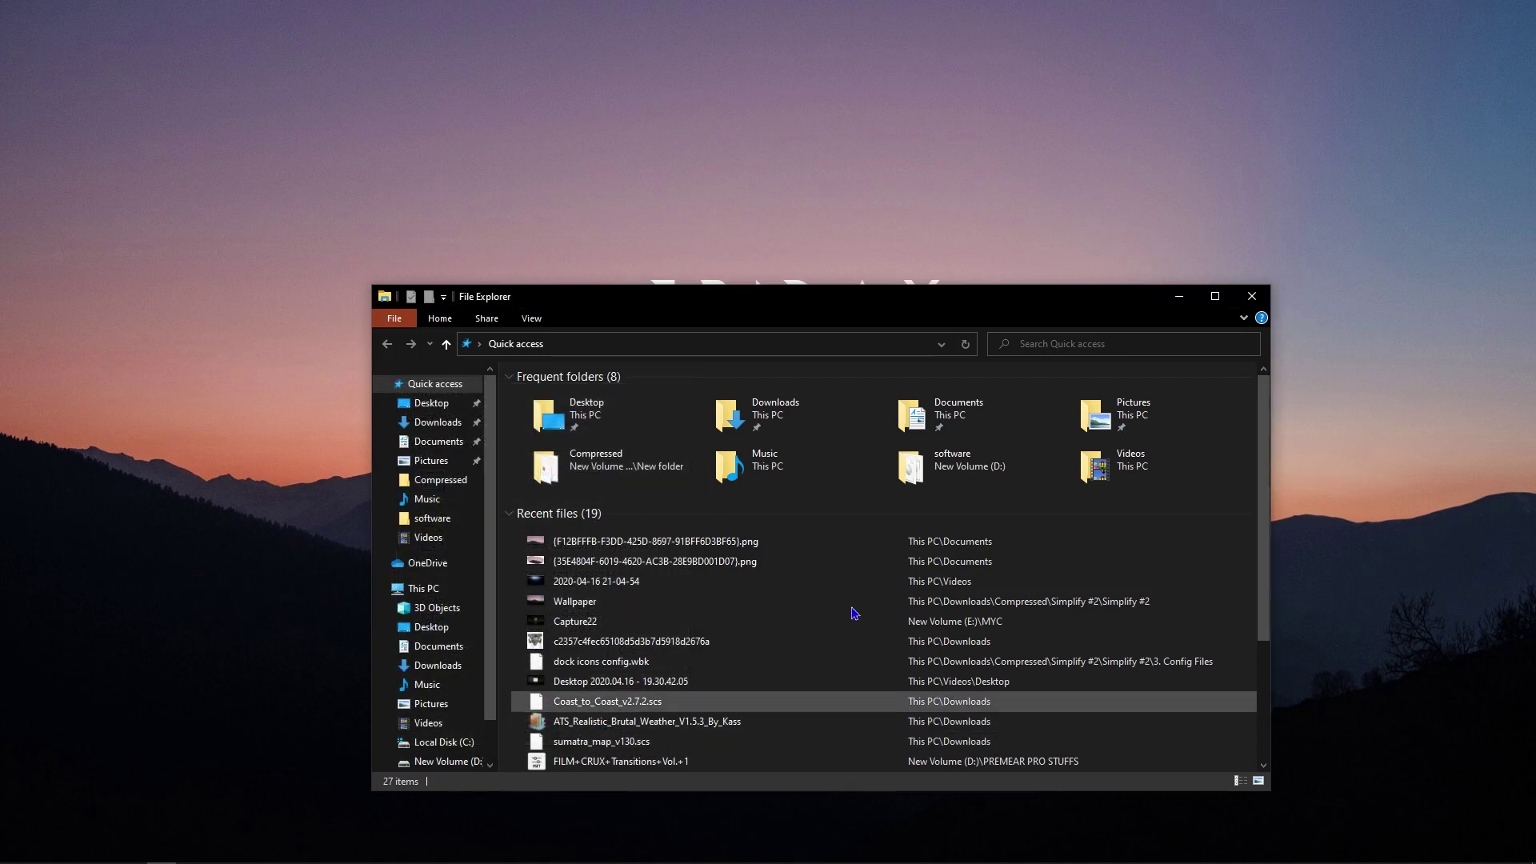
Close and reopen File Explorer to check its start location, and move the new window higher on the desktop.
{"action": "left_click", "coordinate": [1252, 300]}
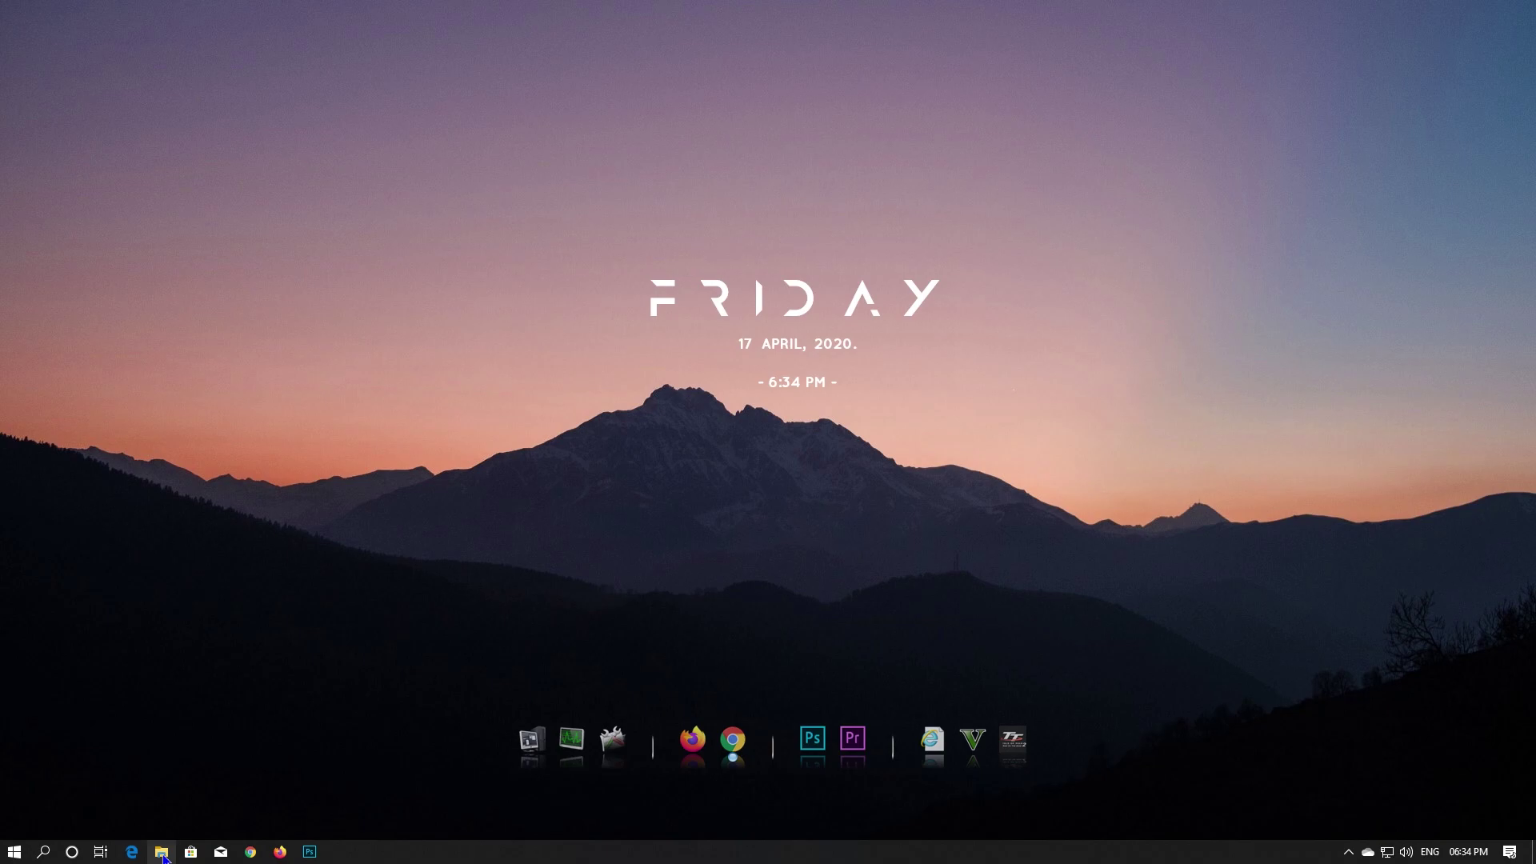
{"action": "left_click", "coordinate": [162, 853]}
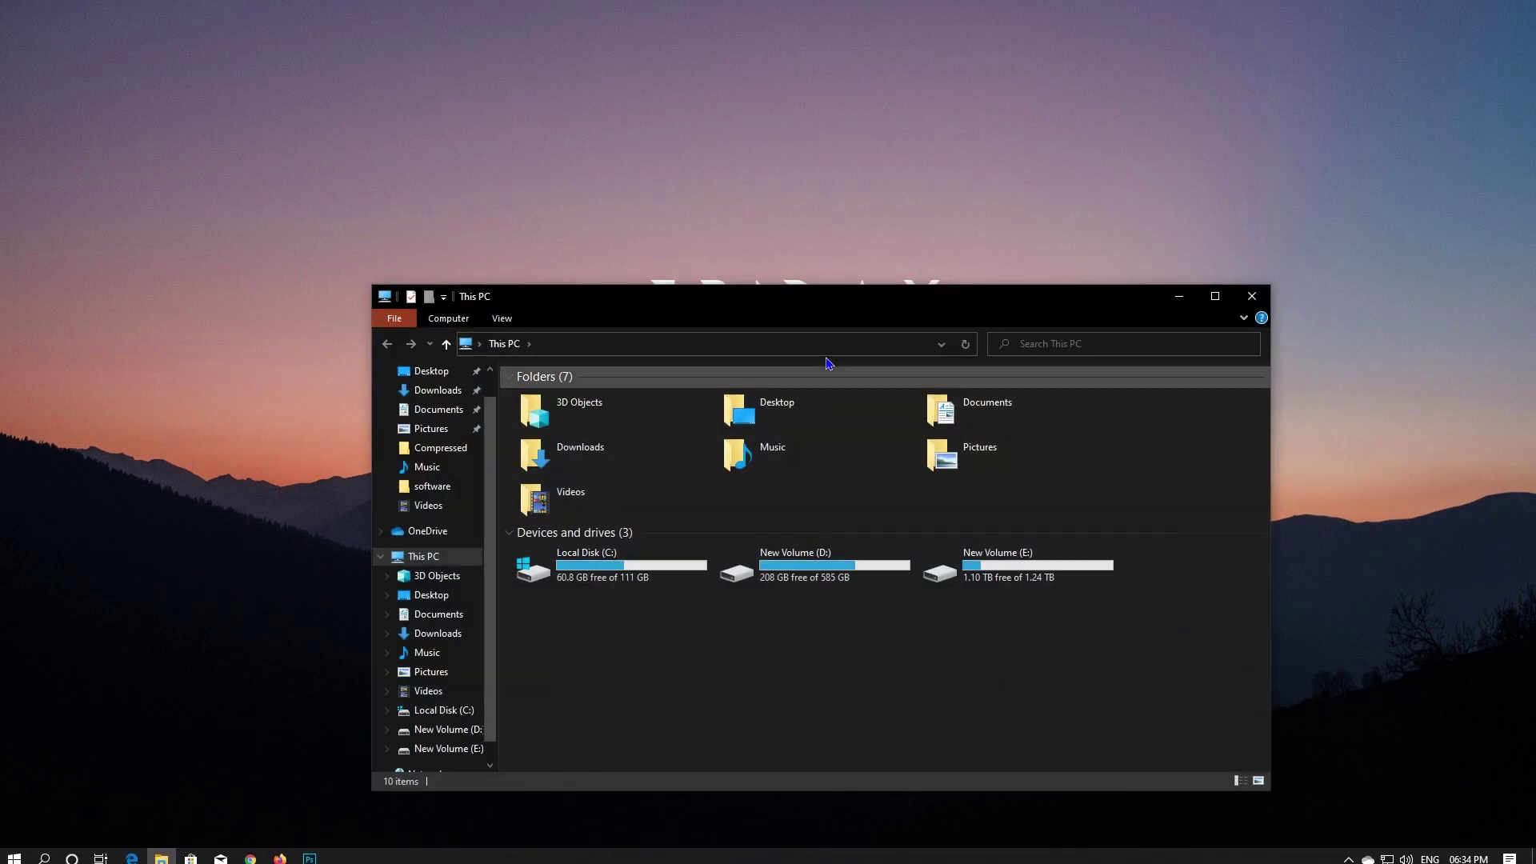
{"action": "left_click_drag", "start_coordinate": [832, 312], "coordinate": [858, 173]}
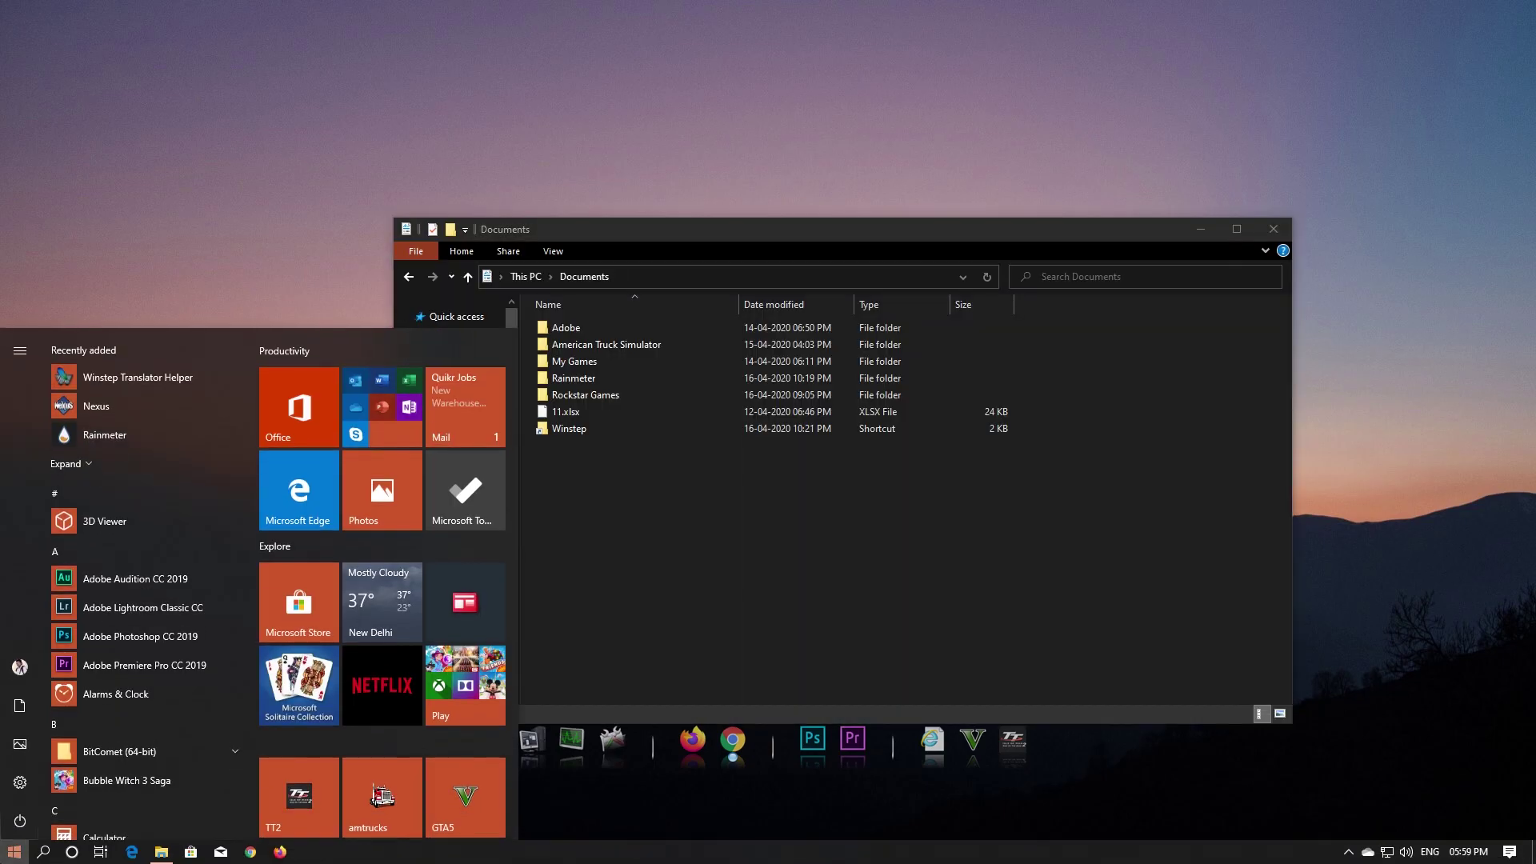
Search for "sni", open Snip & Sketch and capture a rectangular snip covering most of the Documents window.
{"action": "type", "text": "sni"}
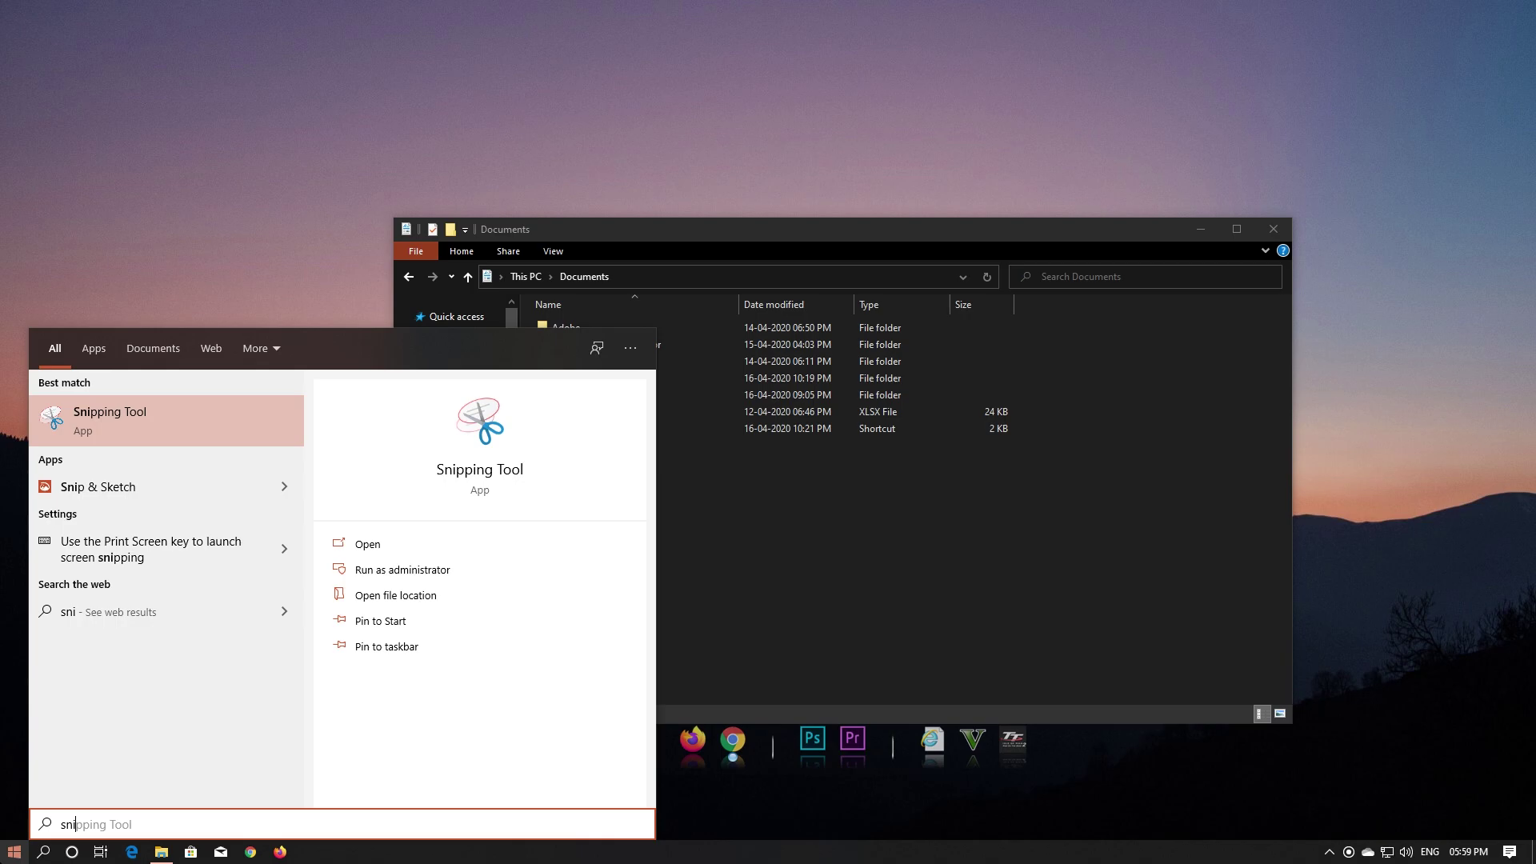
{"action": "left_click", "coordinate": [56, 488]}
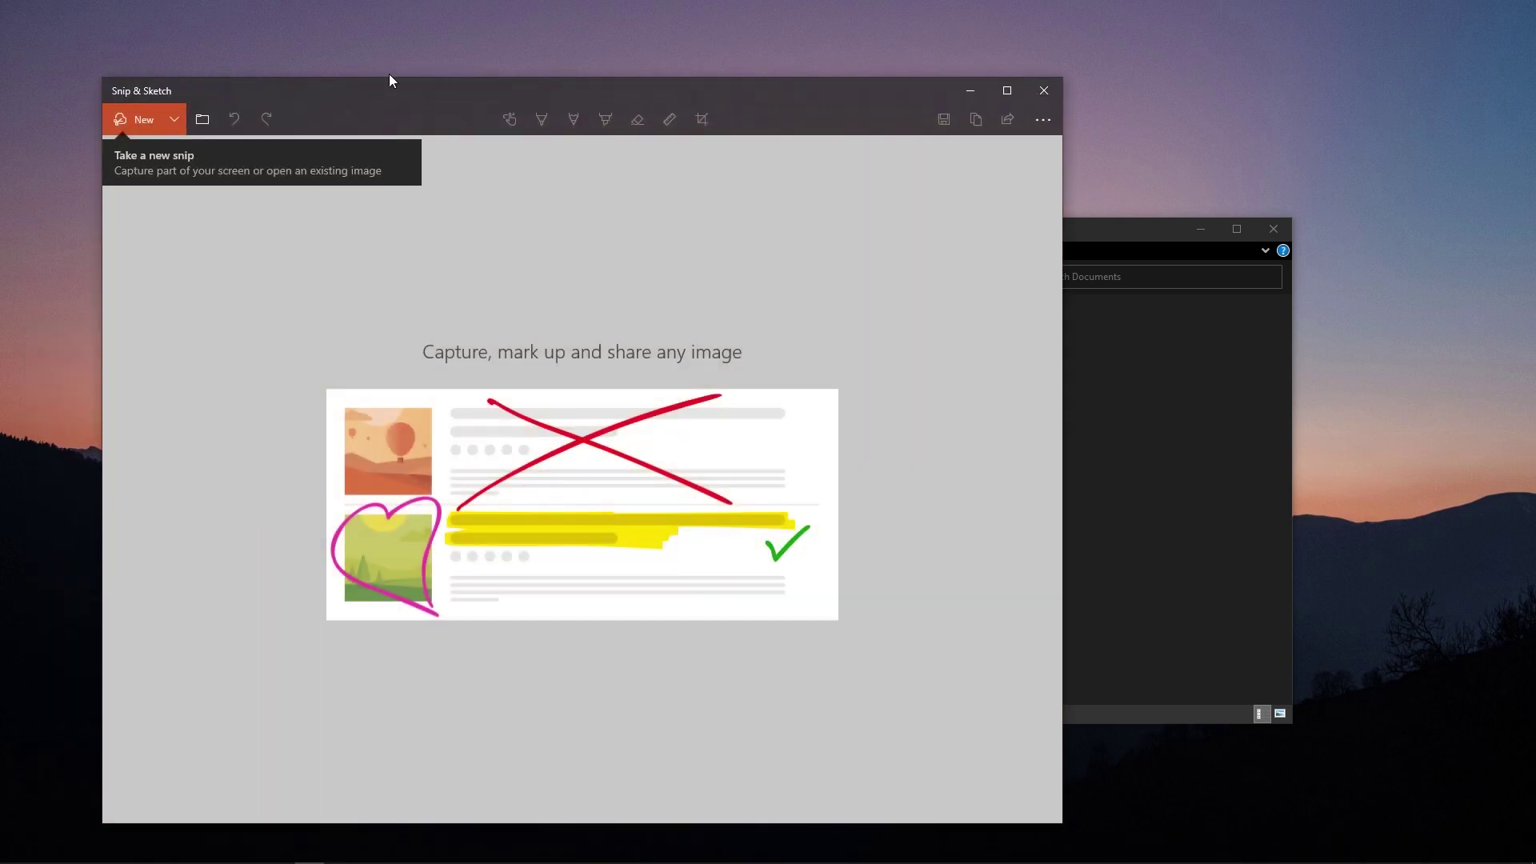
{"action": "left_click", "coordinate": [141, 125]}
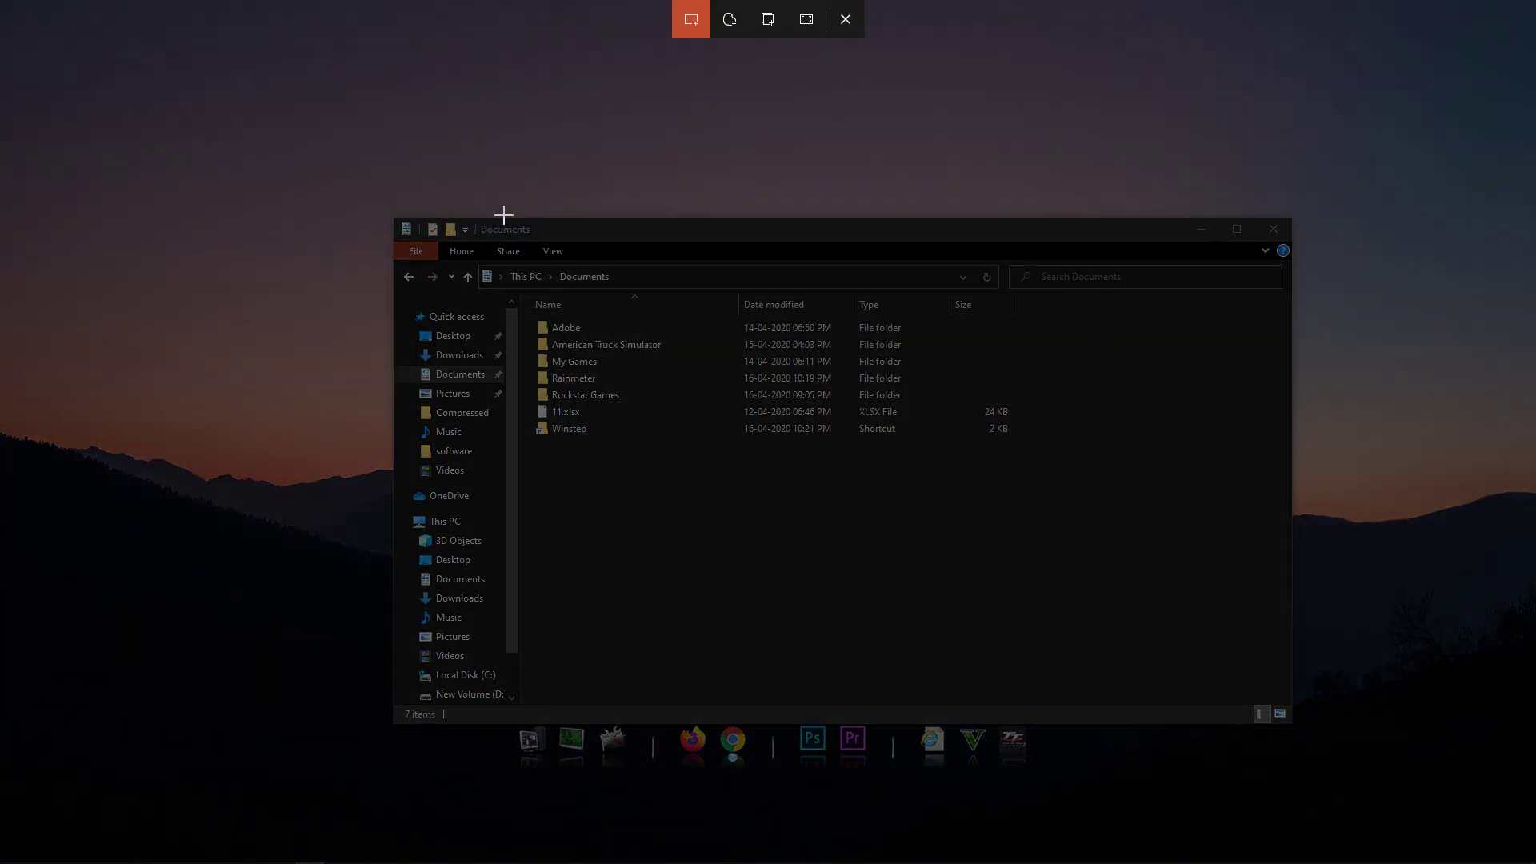
{"action": "left_click_drag", "start_coordinate": [466, 210], "coordinate": [1222, 620]}
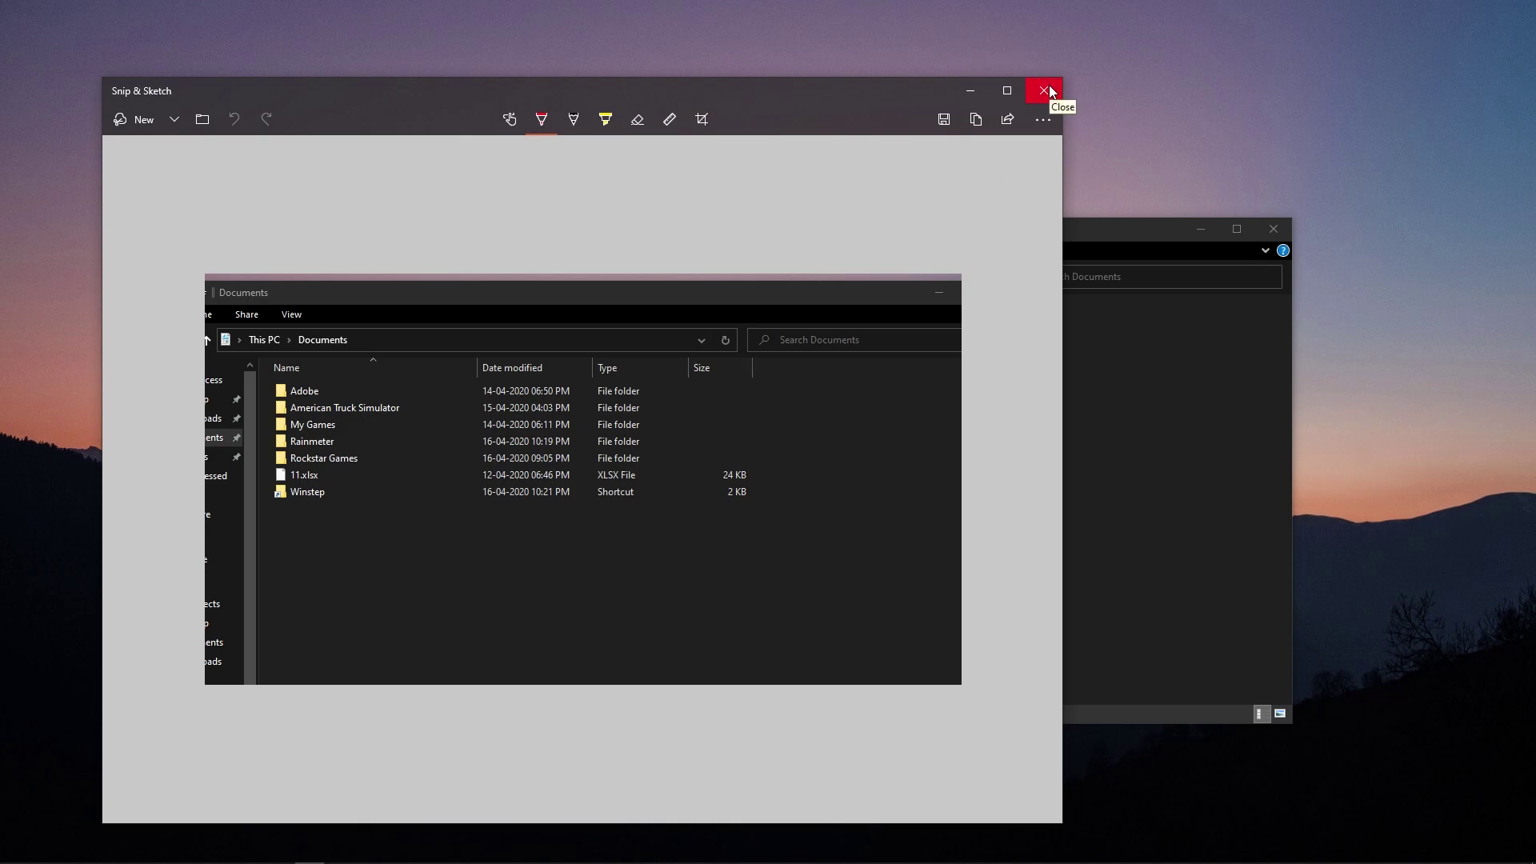
Draw freehand red pen strokes over and around the Documents snip, and close Snip & Sketch without saving.
{"action": "left_click_drag", "start_coordinate": [1022, 638], "coordinate": [933, 822]}
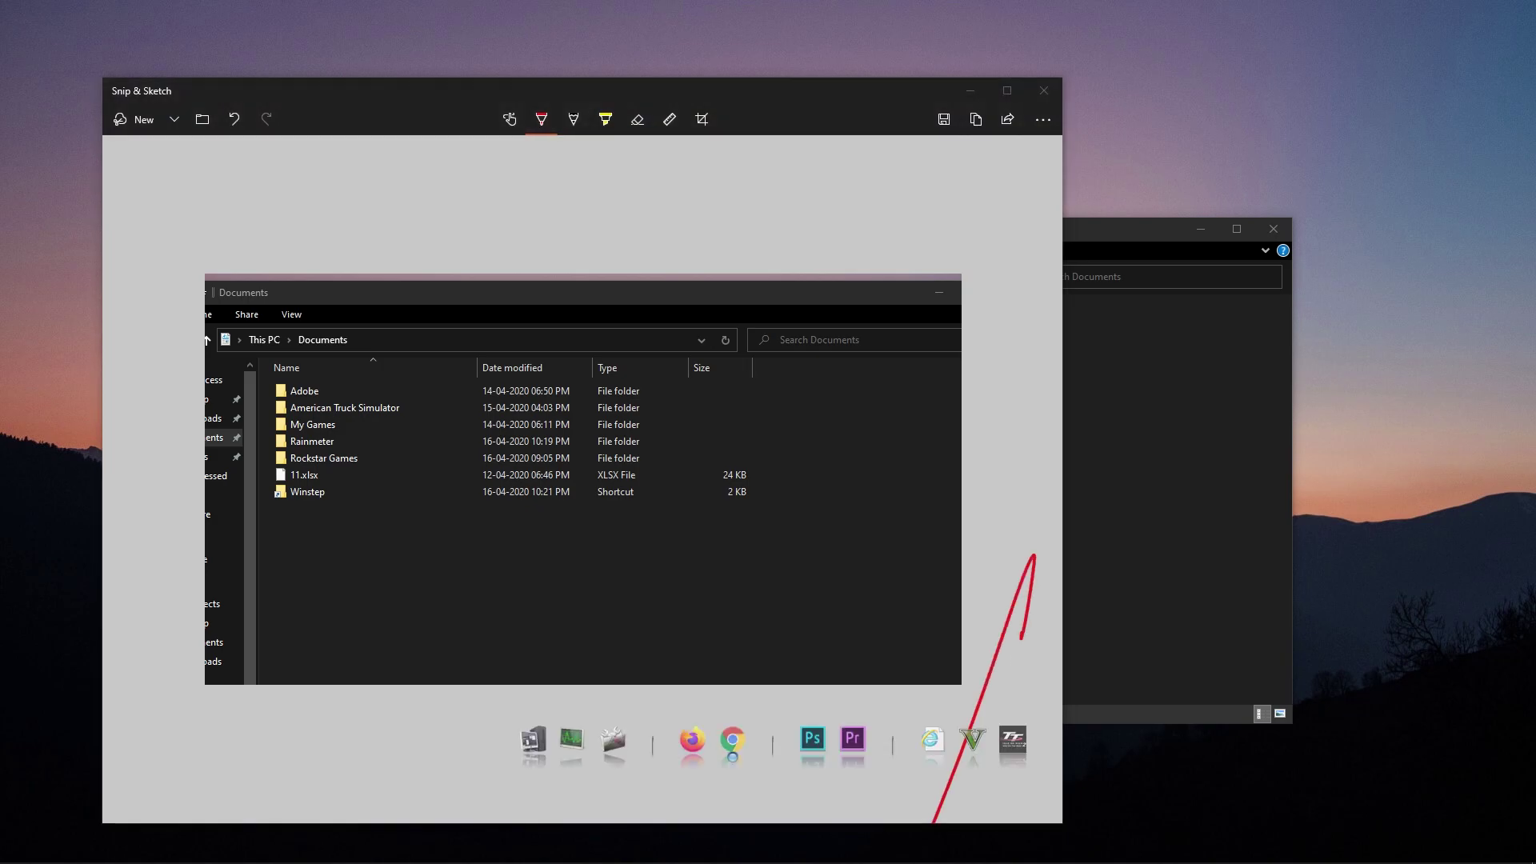
{"action": "mouse_move", "coordinate": [577, 536]}
{"action": "left_mouse_down"}
{"action": "mouse_move", "coordinate": [677, 615]}
{"action": "mouse_move", "coordinate": [868, 559]}
{"action": "left_mouse_up"}
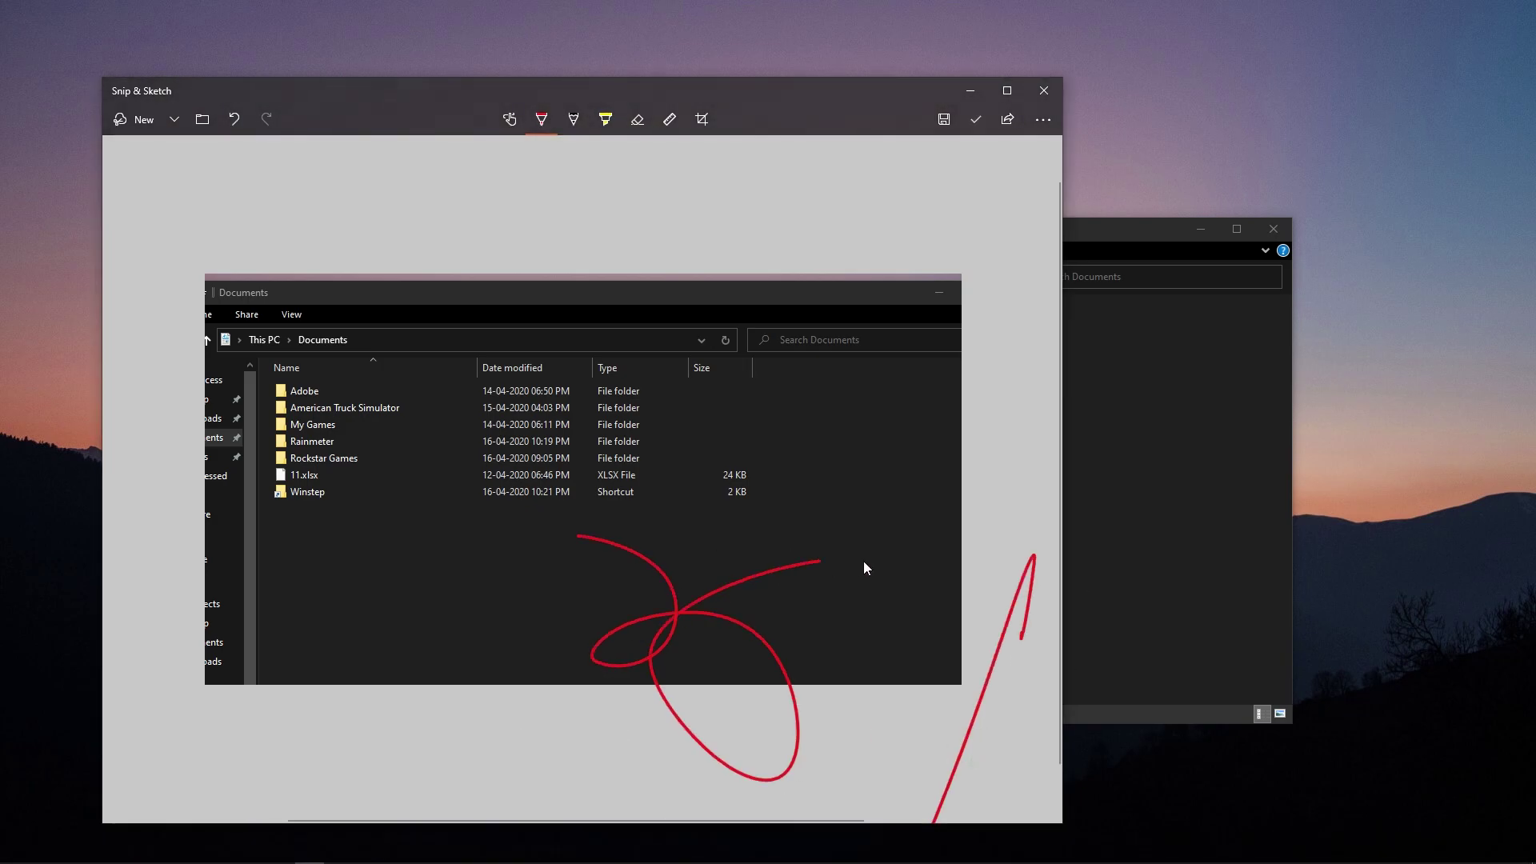
{"action": "left_click_drag", "start_coordinate": [480, 675], "coordinate": [520, 748]}
{"action": "left_click", "coordinate": [1045, 93]}
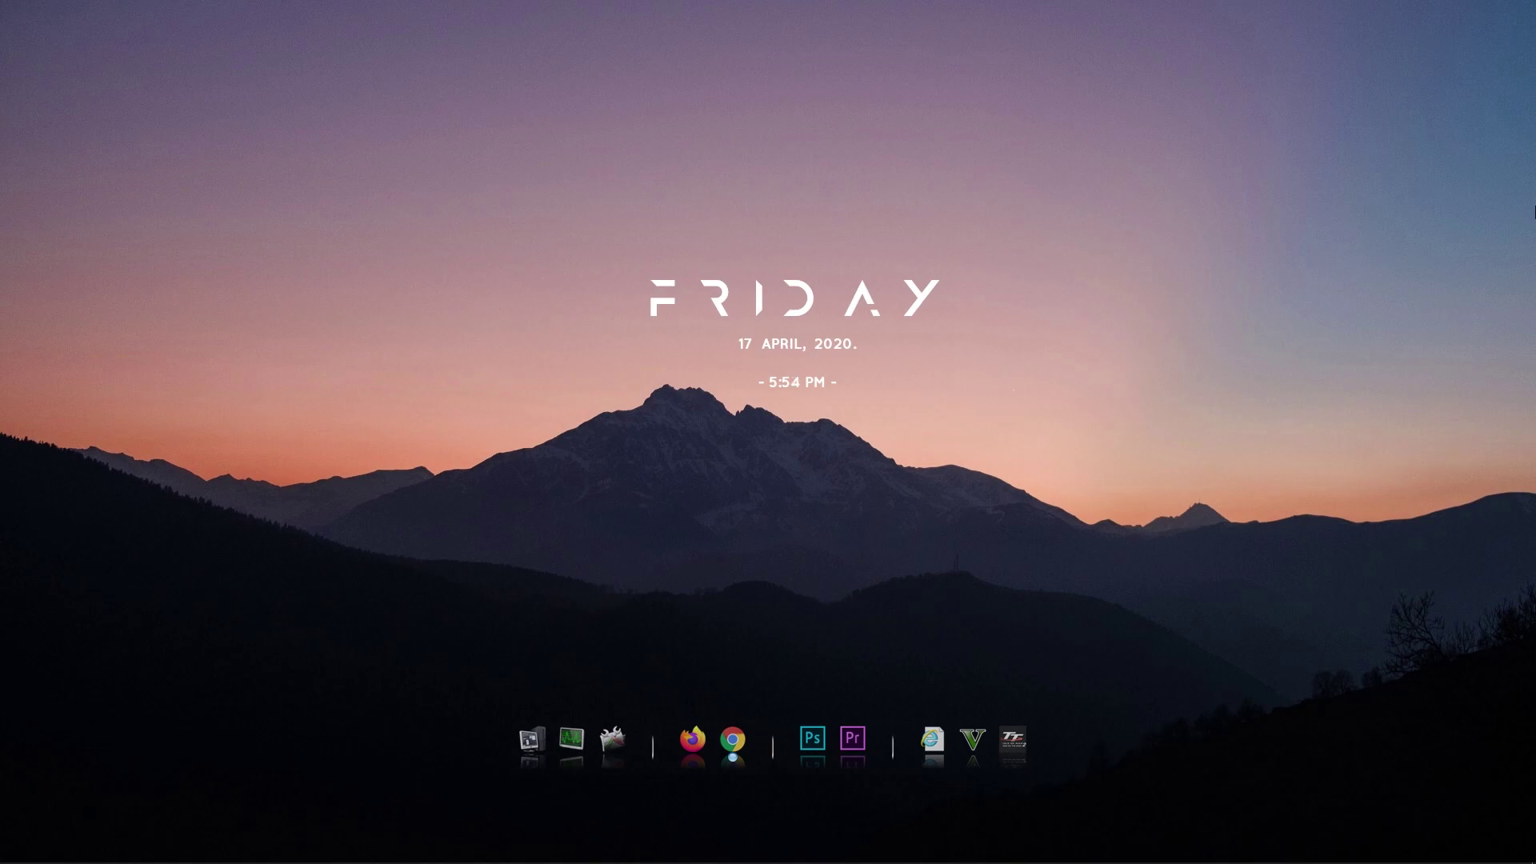
Capture a rectangular screen snip of the desktop's central area around the date display and mountain peak.
{"action": "key", "text": "super+shift+s"}
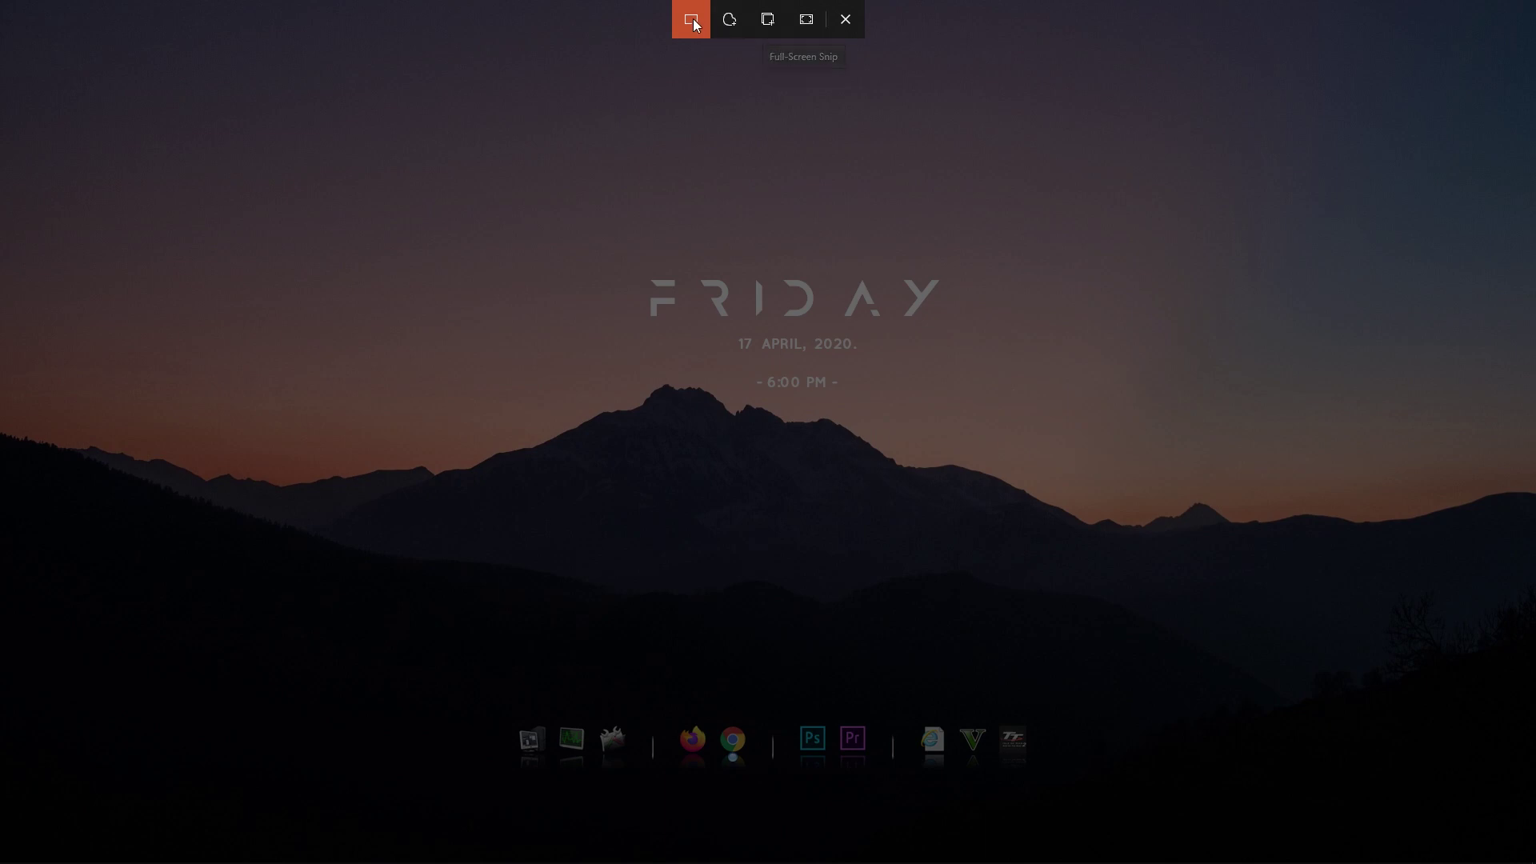
{"action": "left_click_drag", "start_coordinate": [440, 166], "coordinate": [1165, 544]}
Start a screen snip from the Action Center and capture a freeform area around the date display and mountain.
{"action": "mouse_move", "coordinate": [1496, 860]}
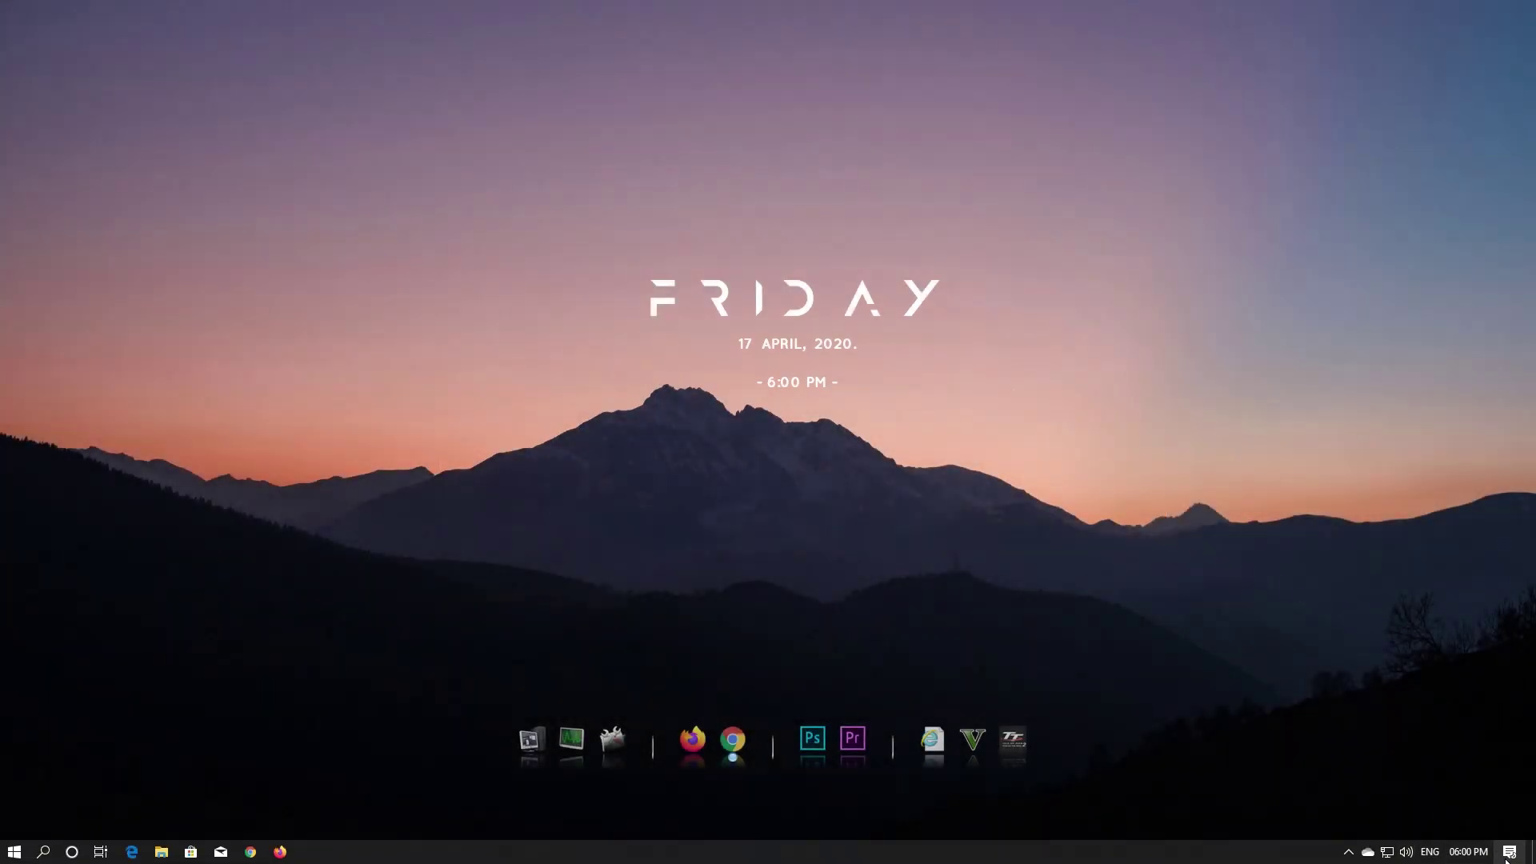
{"action": "left_click", "coordinate": [1510, 851]}
{"action": "left_click", "coordinate": [1432, 832]}
{"action": "mouse_move", "coordinate": [868, 229]}
{"action": "left_mouse_down"}
{"action": "mouse_move", "coordinate": [403, 232]}
{"action": "mouse_move", "coordinate": [1160, 532]}
{"action": "mouse_move", "coordinate": [952, 238]}
{"action": "mouse_move", "coordinate": [871, 225]}
{"action": "left_mouse_up"}
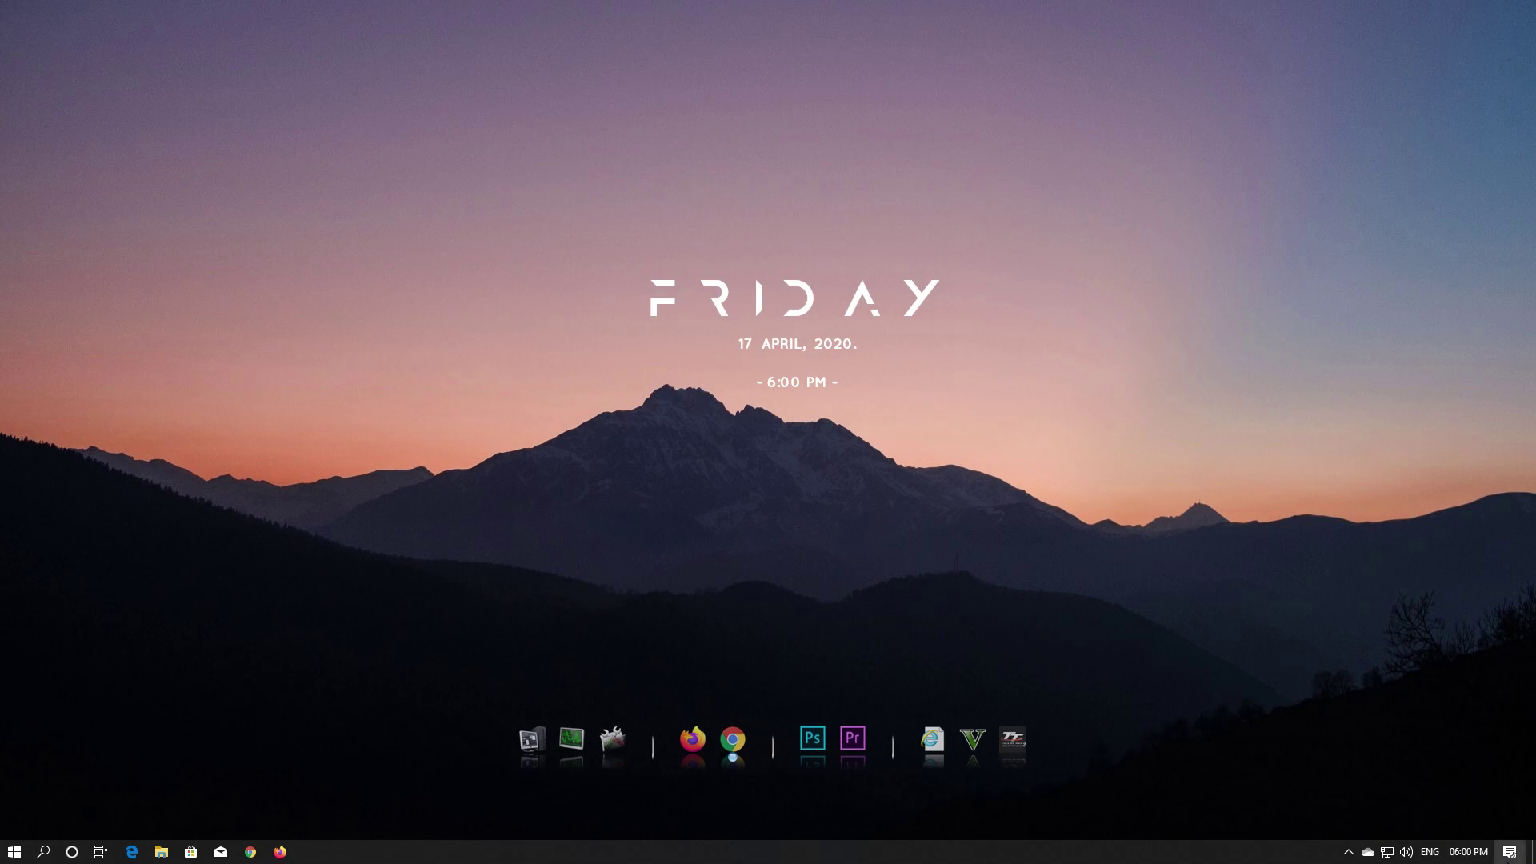
Open the freeform snip from its notification, save it as a JPG in the Documents folder, and close Snip & Sketch.
{"action": "left_click", "coordinate": [1512, 852]}
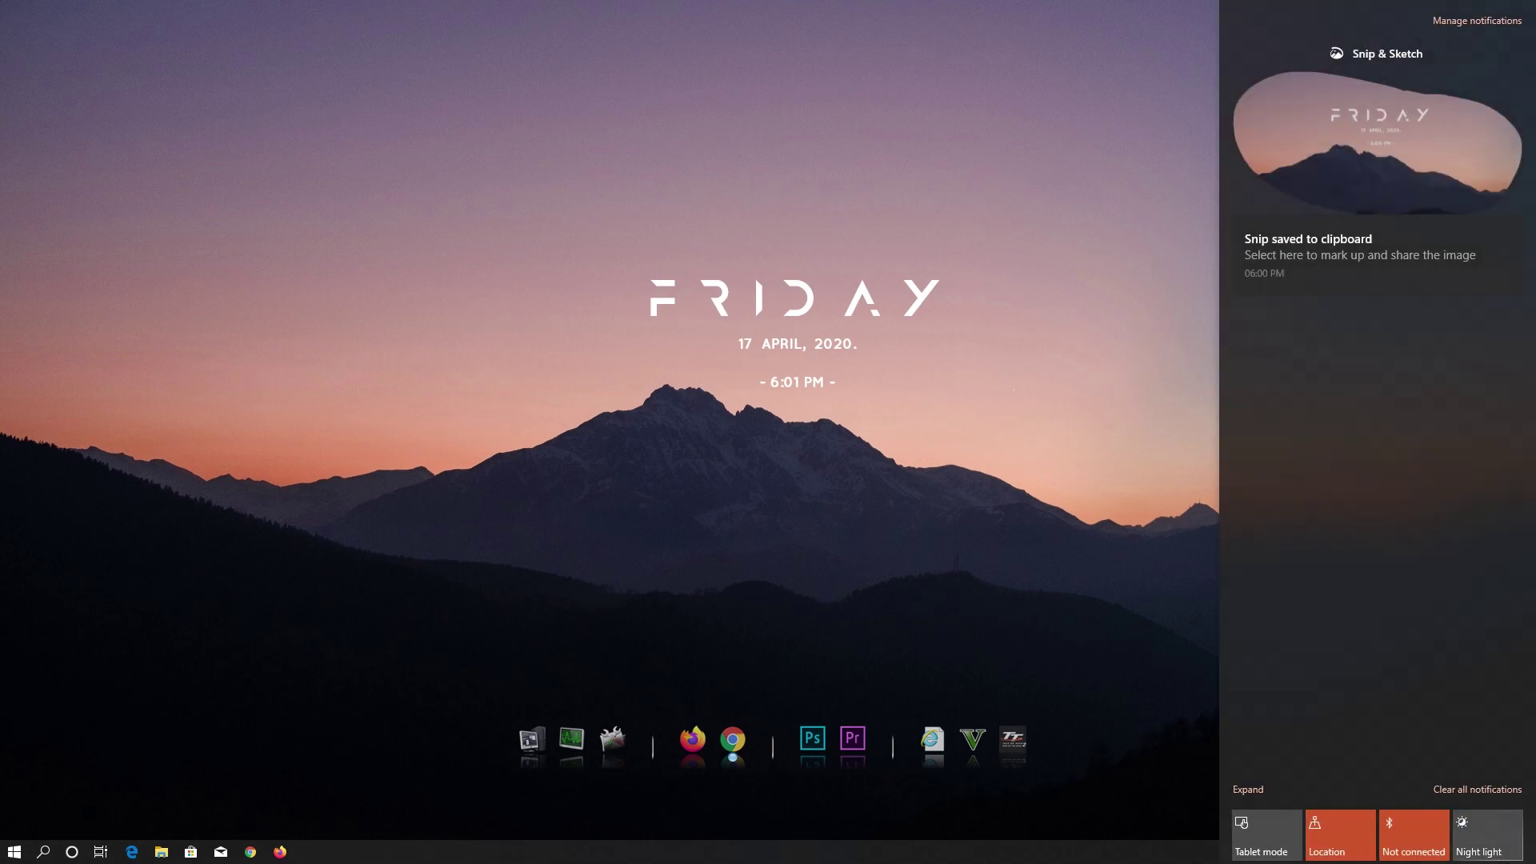
{"action": "left_click", "coordinate": [1288, 146]}
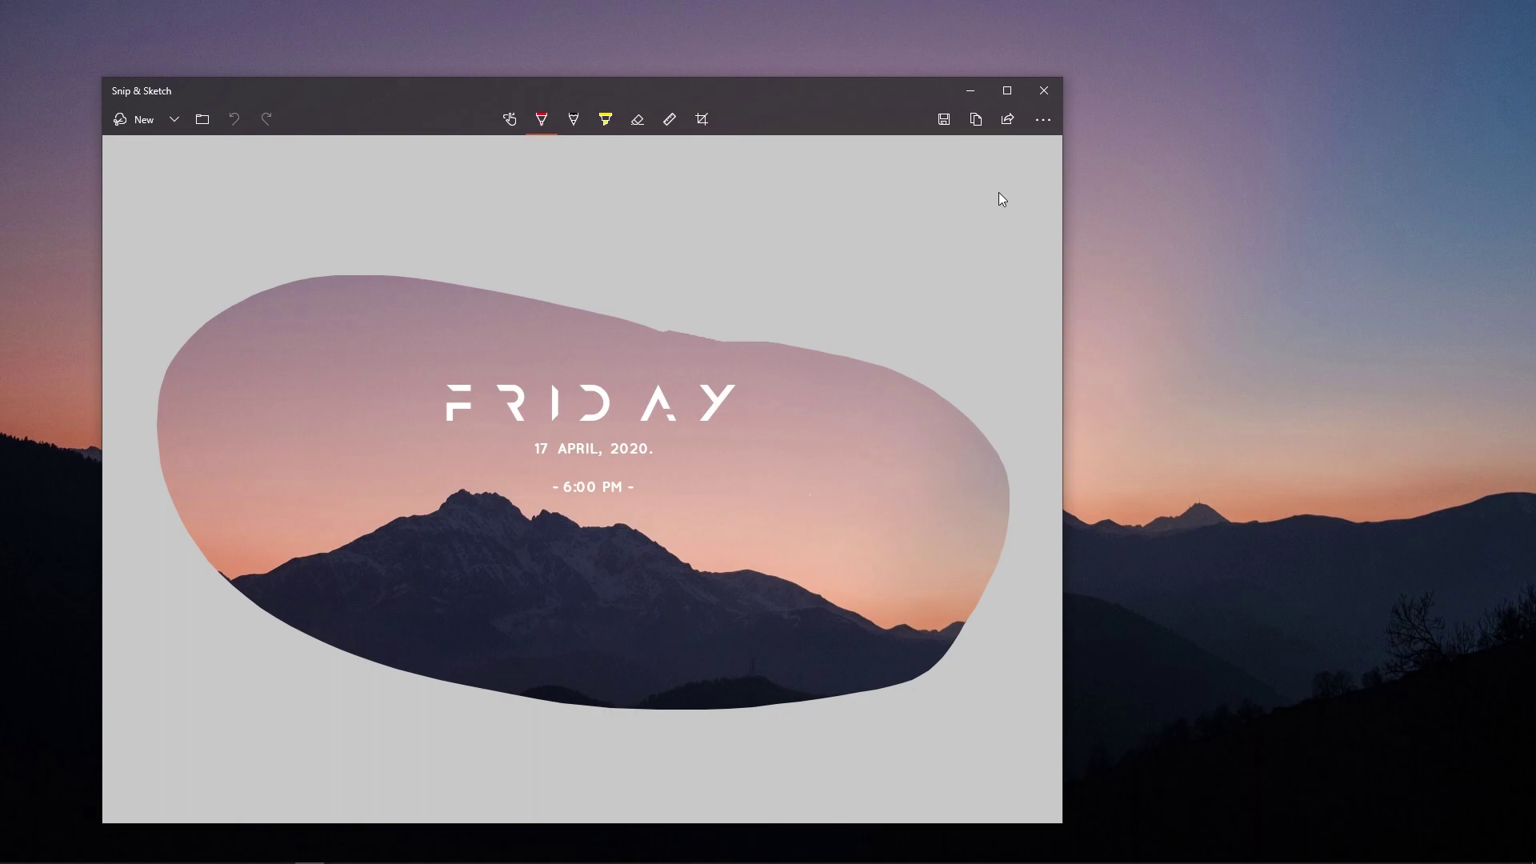
{"action": "left_click", "coordinate": [944, 120]}
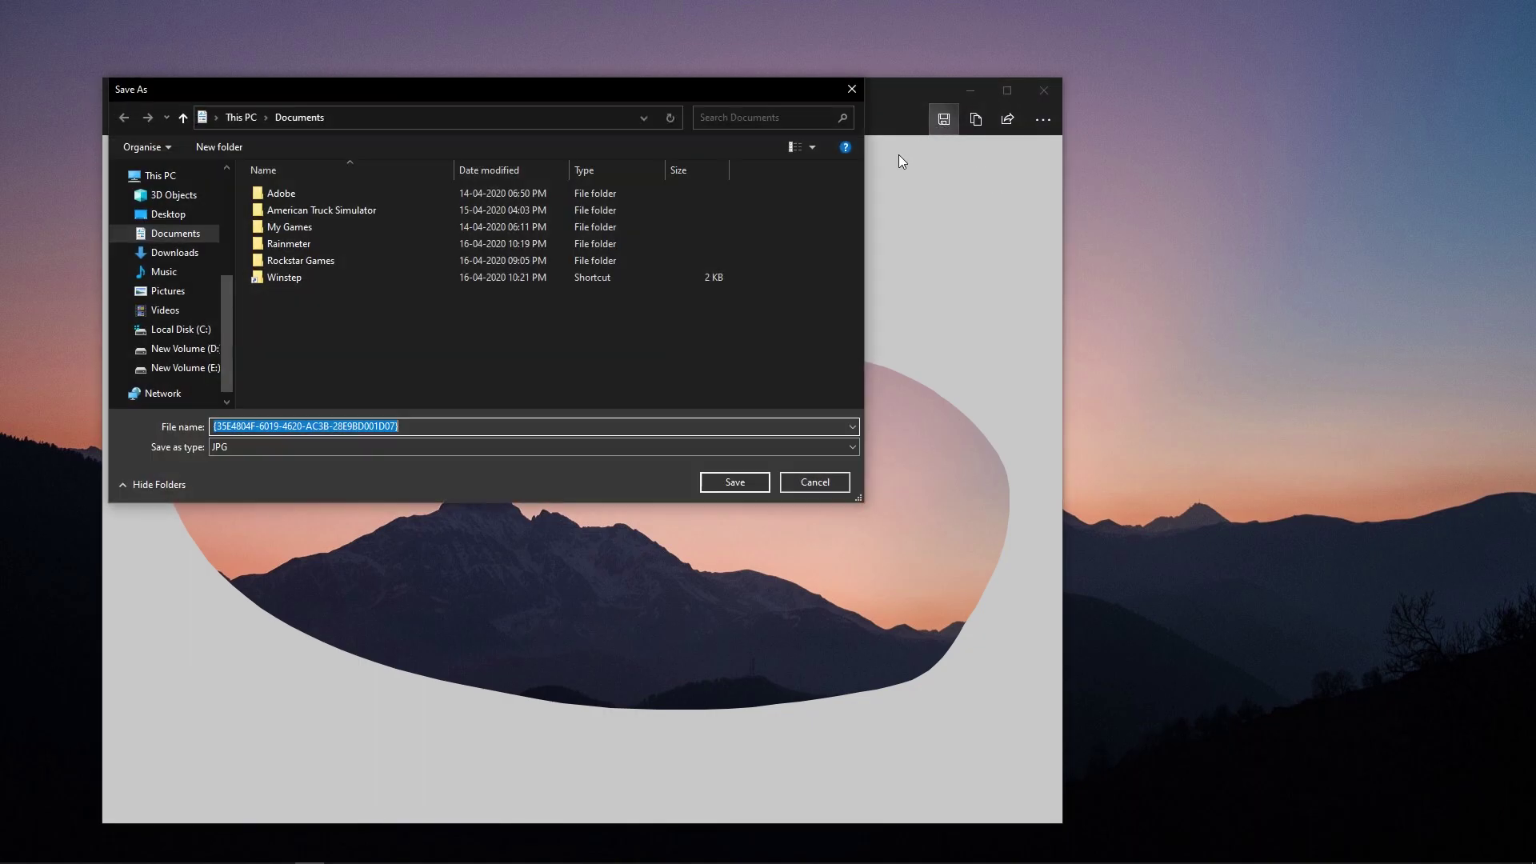
{"action": "left_click", "coordinate": [735, 482]}
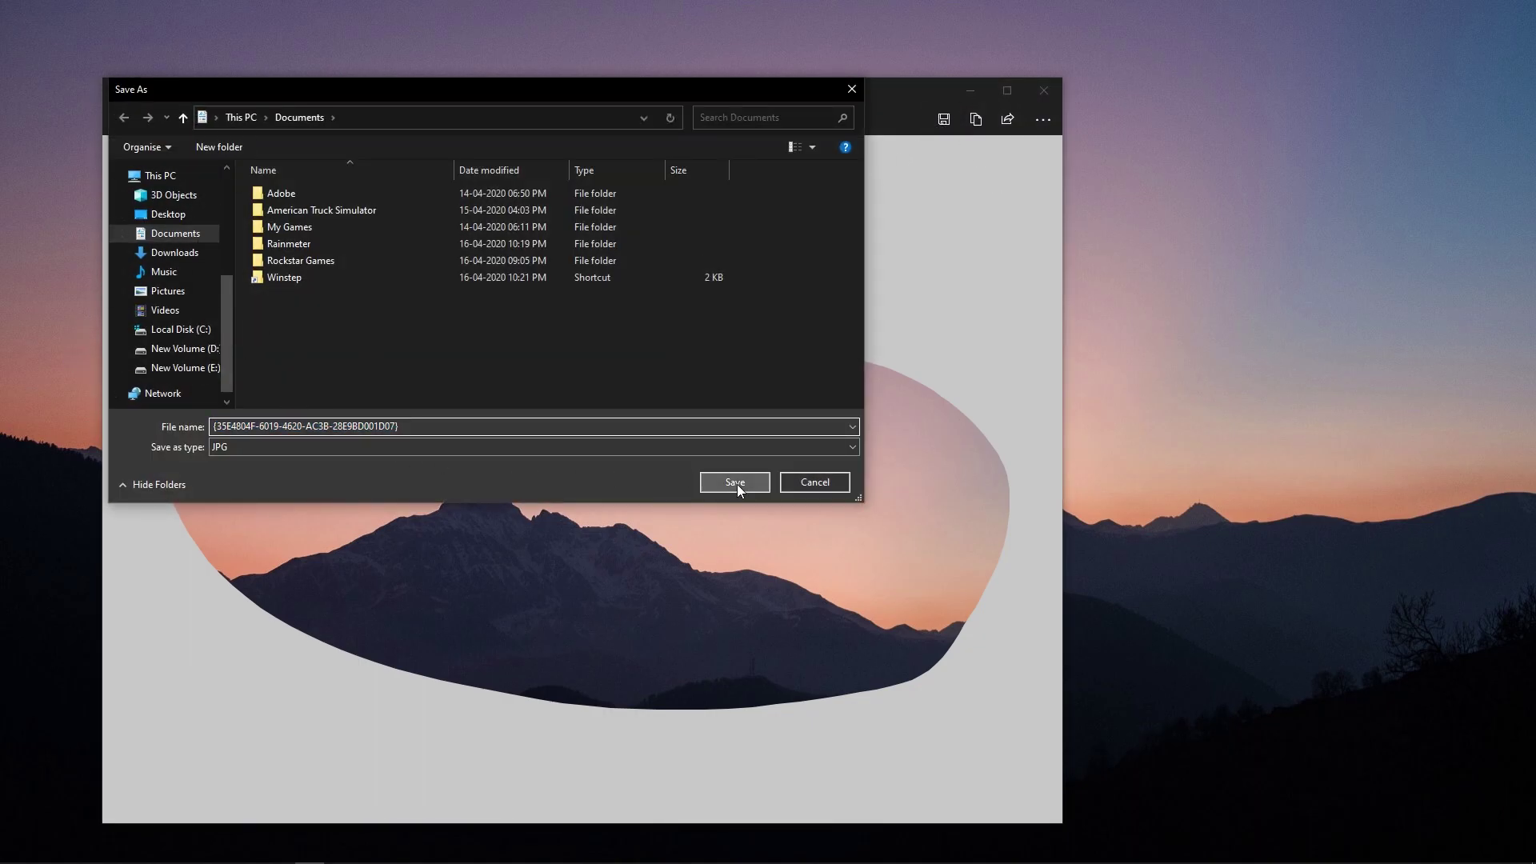
{"action": "left_click", "coordinate": [1044, 91]}
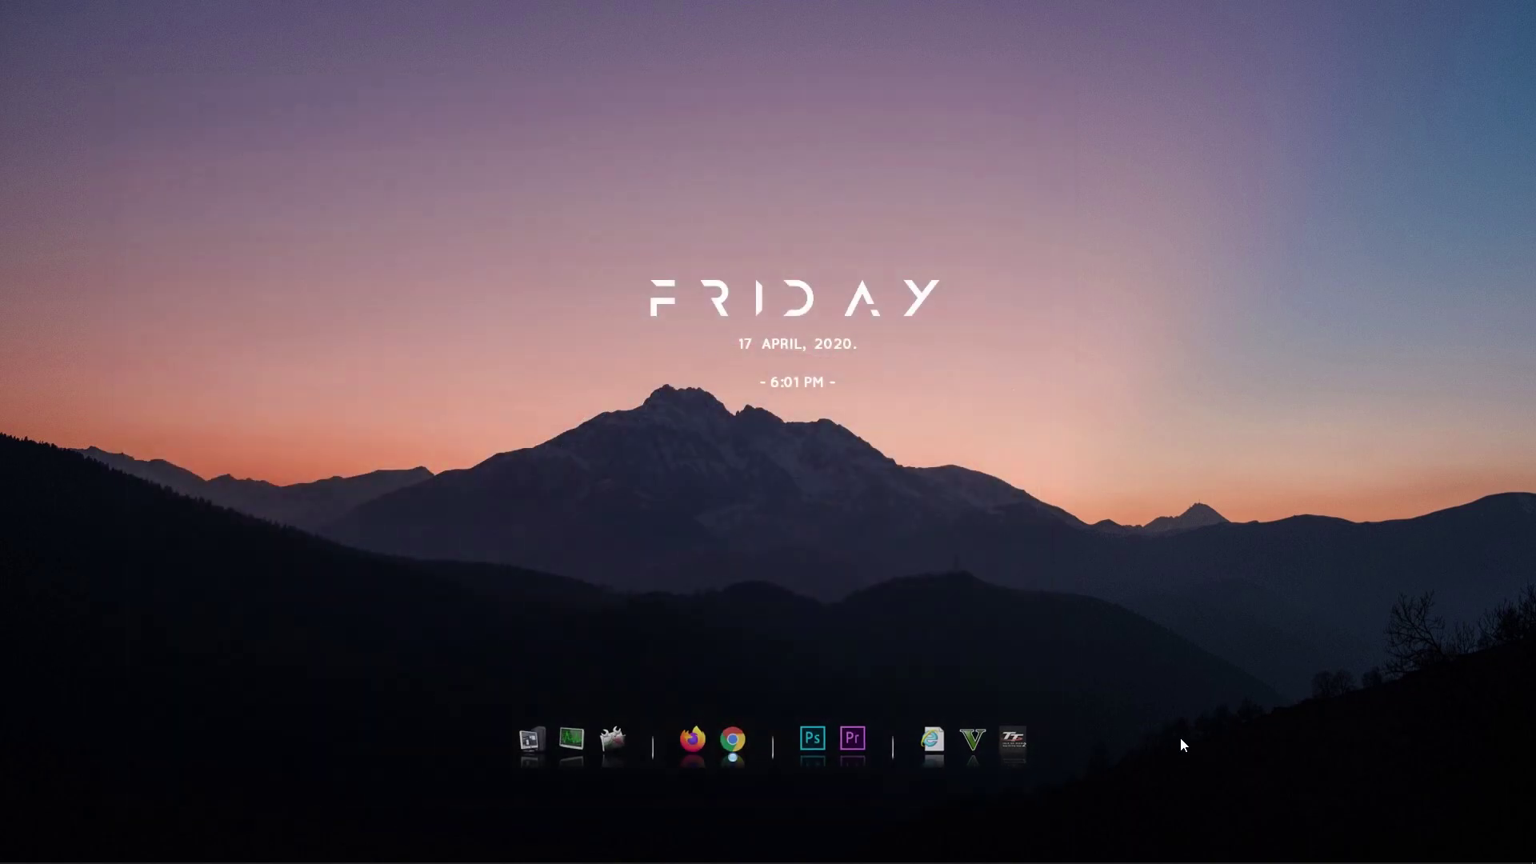
Start another screen snip, switch to rectangular mode and capture a wide area around the date display and mountain peak.
{"action": "key", "text": "super+shift+s"}
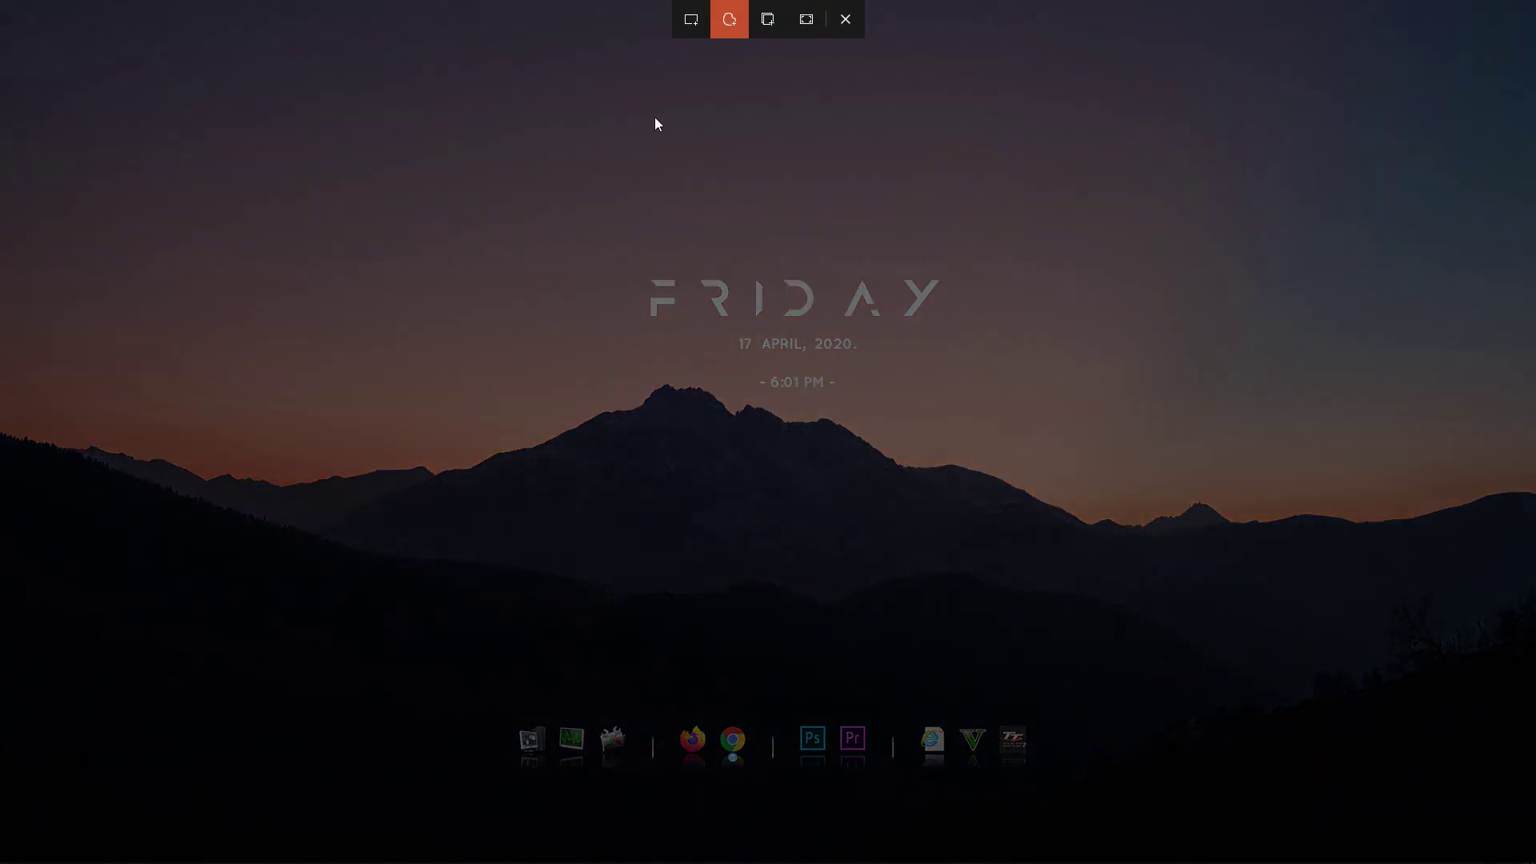
{"action": "left_click", "coordinate": [690, 19]}
{"action": "left_click_drag", "start_coordinate": [382, 134], "coordinate": [1220, 563]}
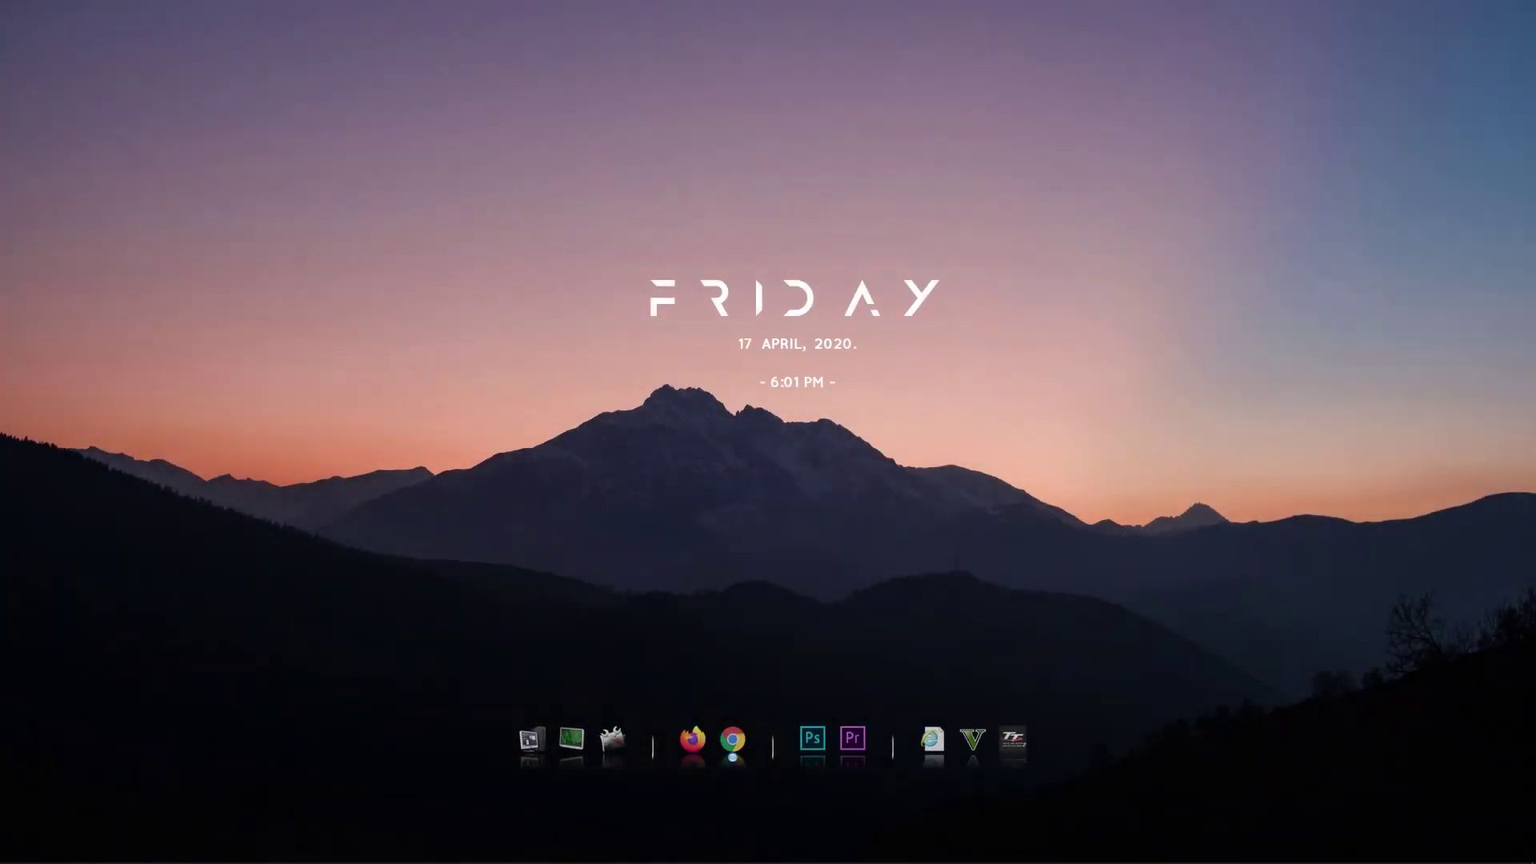
Open the wide rectangular snip from its notification, bring up its save dialog, and close Snip & Sketch without saving.
{"action": "mouse_move", "coordinate": [1501, 861]}
{"action": "left_click", "coordinate": [1509, 852]}
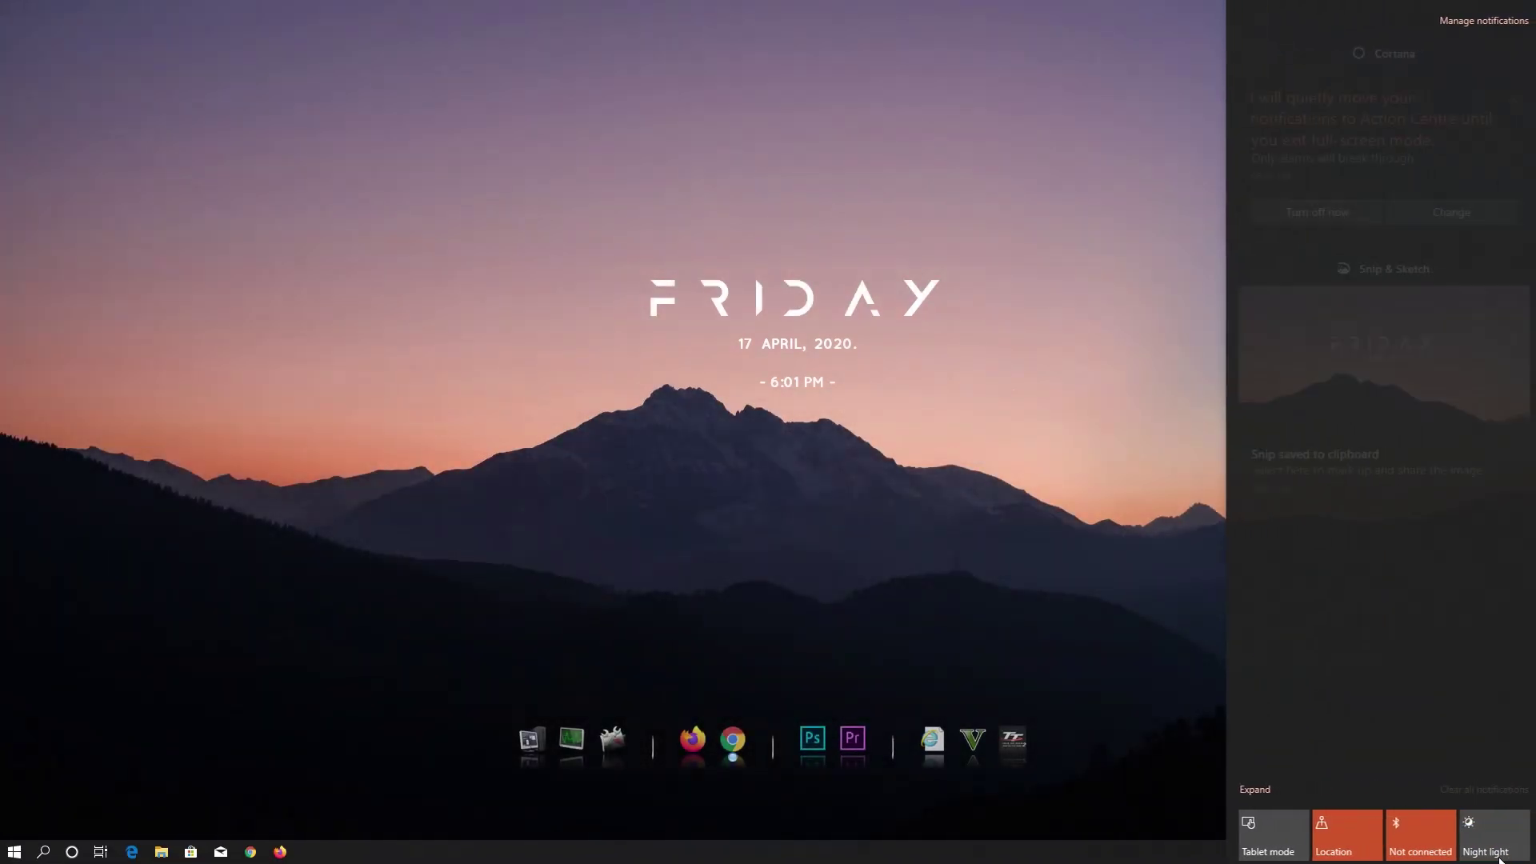
{"action": "left_click", "coordinate": [1323, 356]}
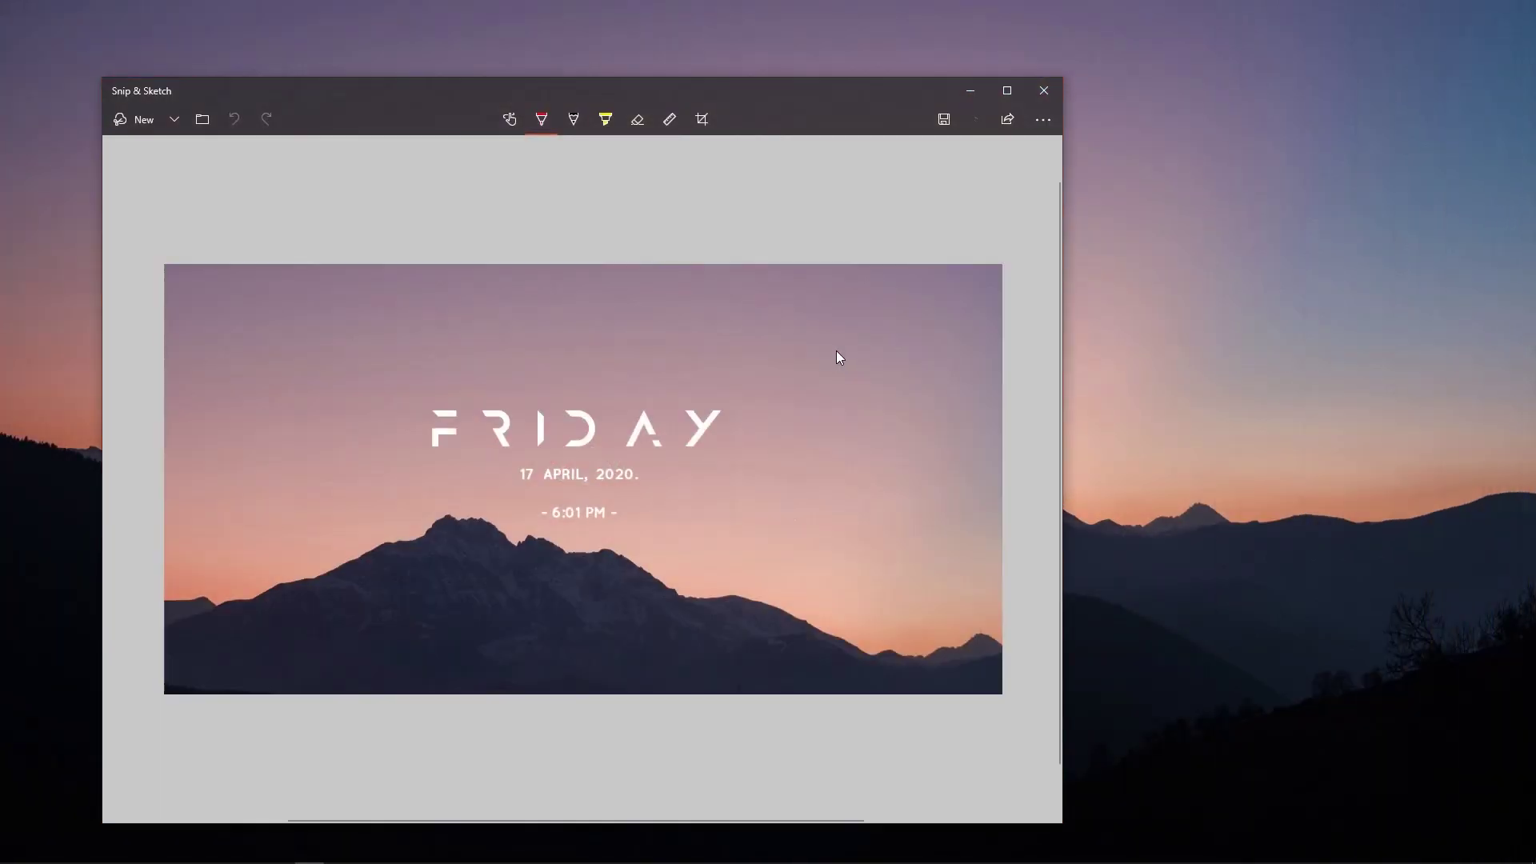
{"action": "left_click", "coordinate": [943, 120]}
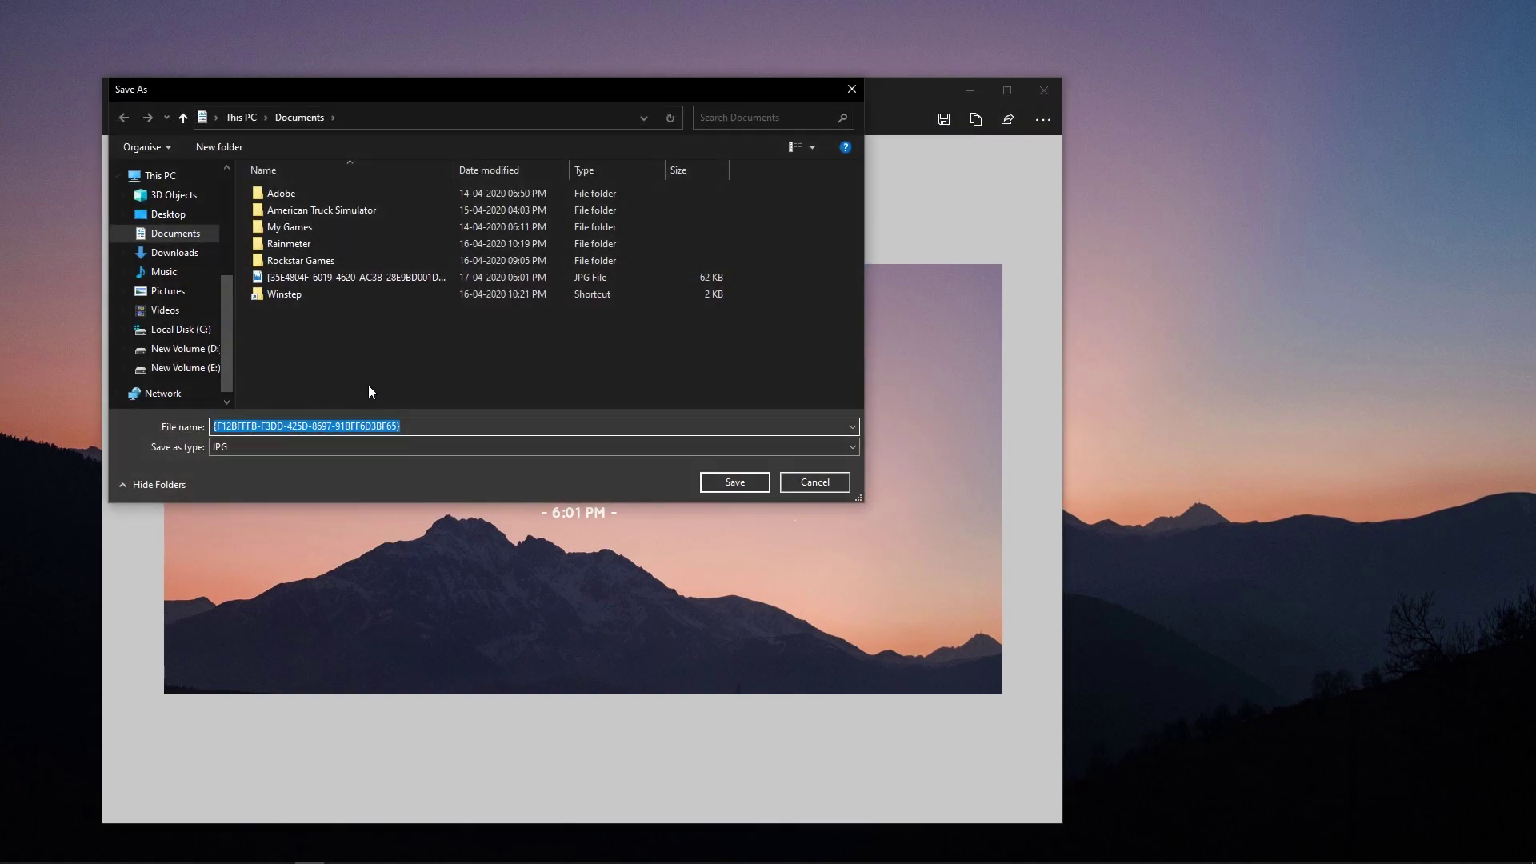
{"action": "left_click", "coordinate": [829, 483]}
{"action": "left_click", "coordinate": [1043, 90]}
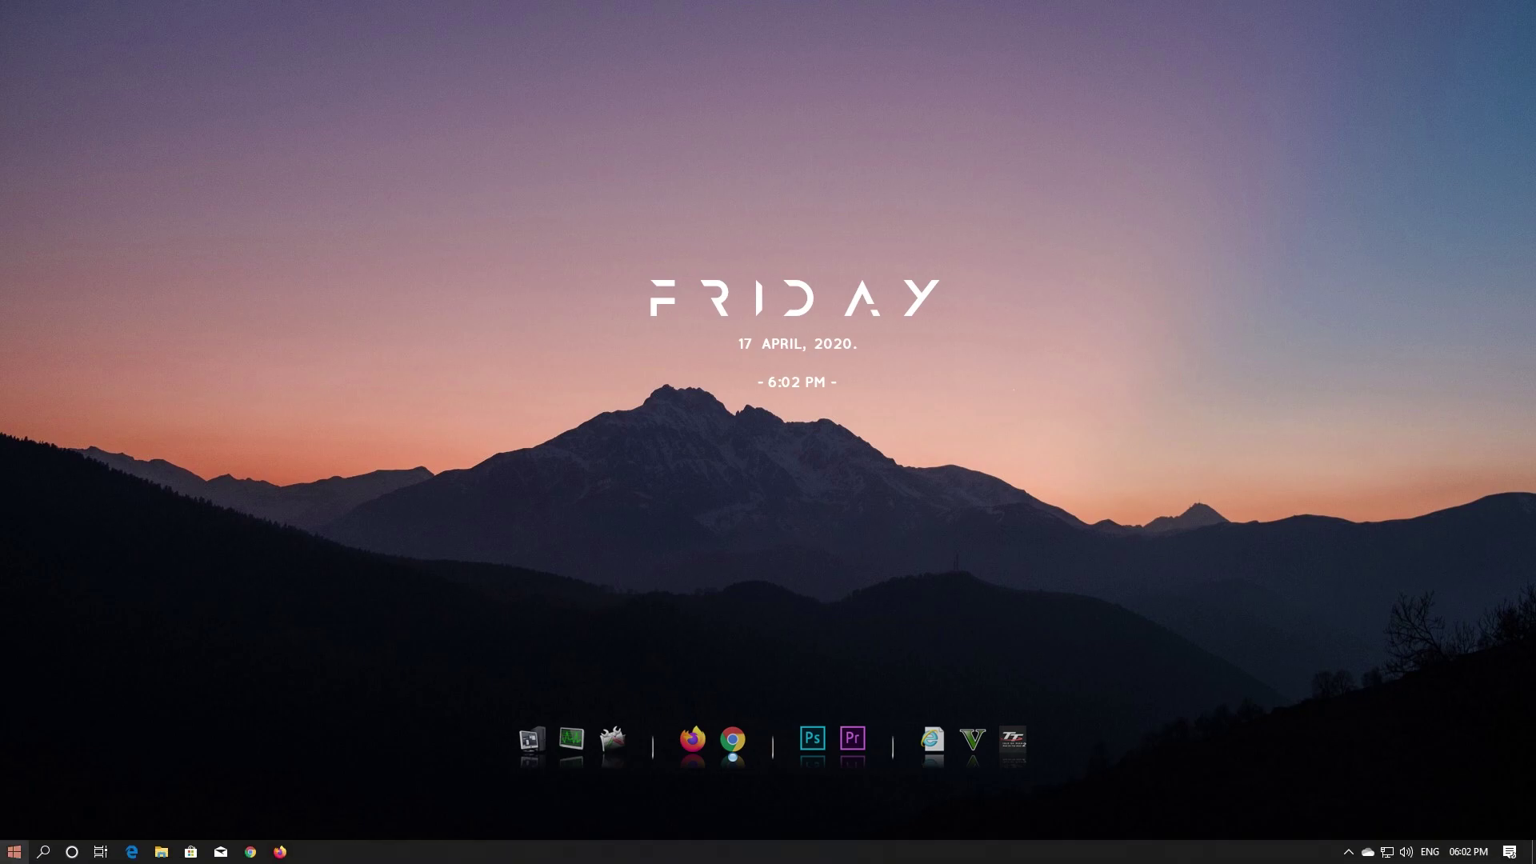
Open Windows Settings maximized and go to the Background apps page of the Privacy settings.
{"action": "left_click", "coordinate": [13, 851]}
{"action": "left_click", "coordinate": [18, 788]}
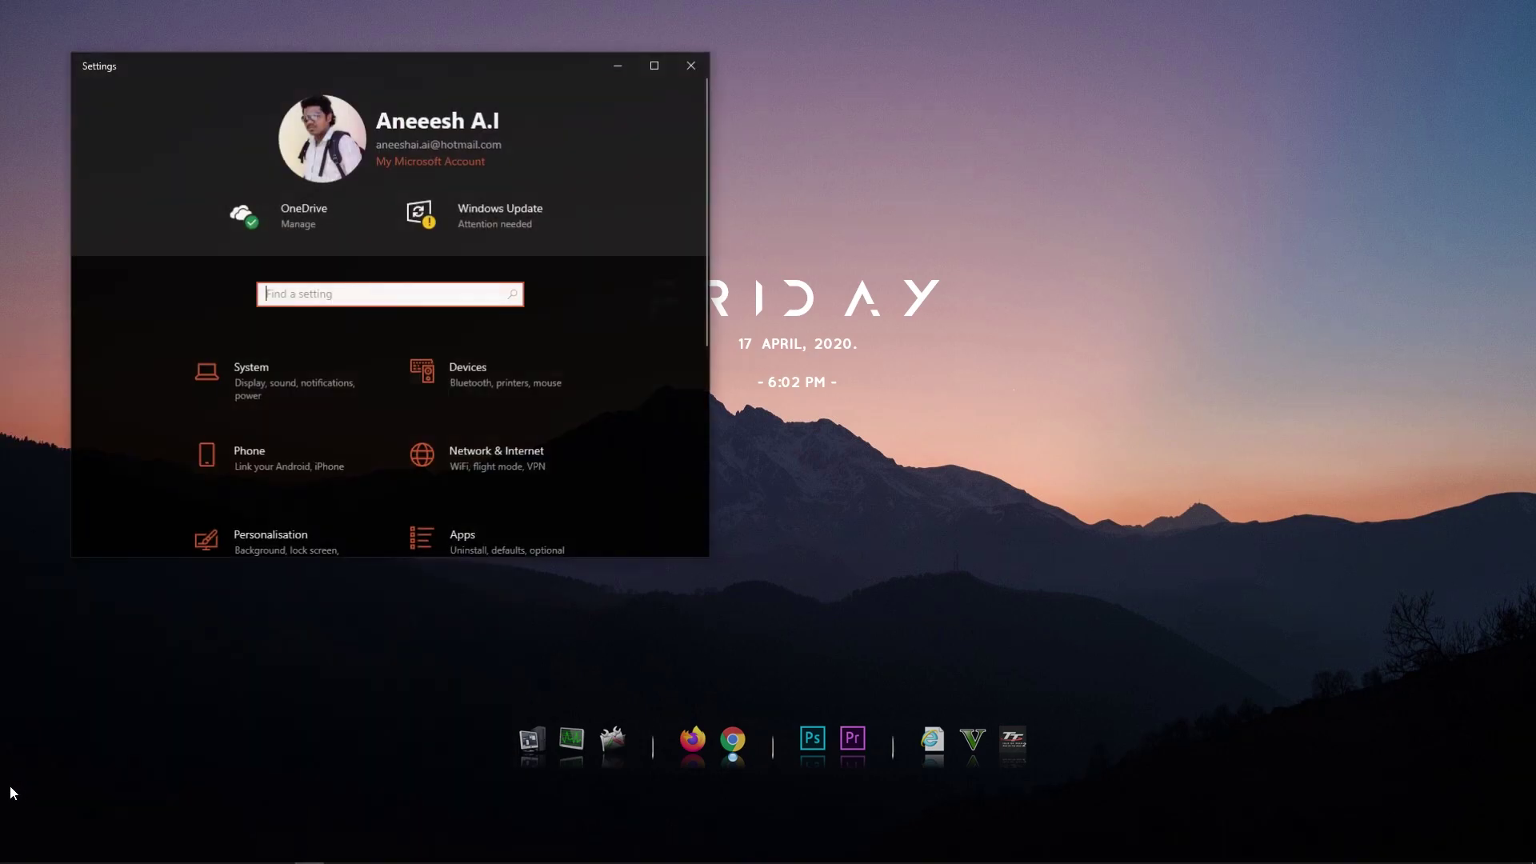
{"action": "scroll", "coordinate": [560, 424], "scroll_direction": "down", "scroll_amount": 2}
{"action": "double_click", "coordinate": [659, 69]}
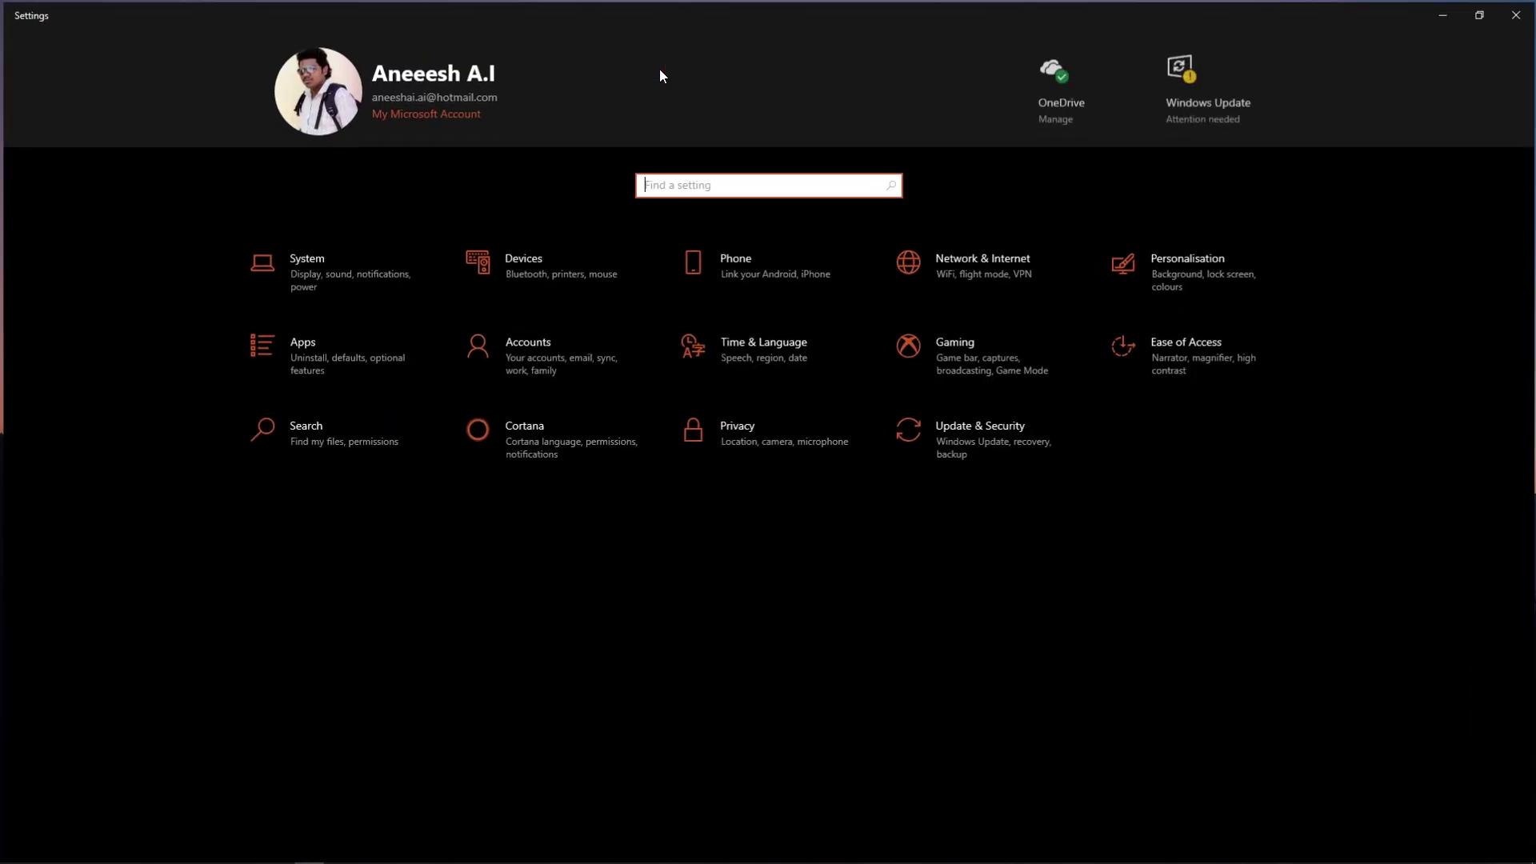
{"action": "left_click", "coordinate": [721, 426]}
{"action": "scroll", "coordinate": [142, 612], "scroll_direction": "down", "scroll_amount": 5}
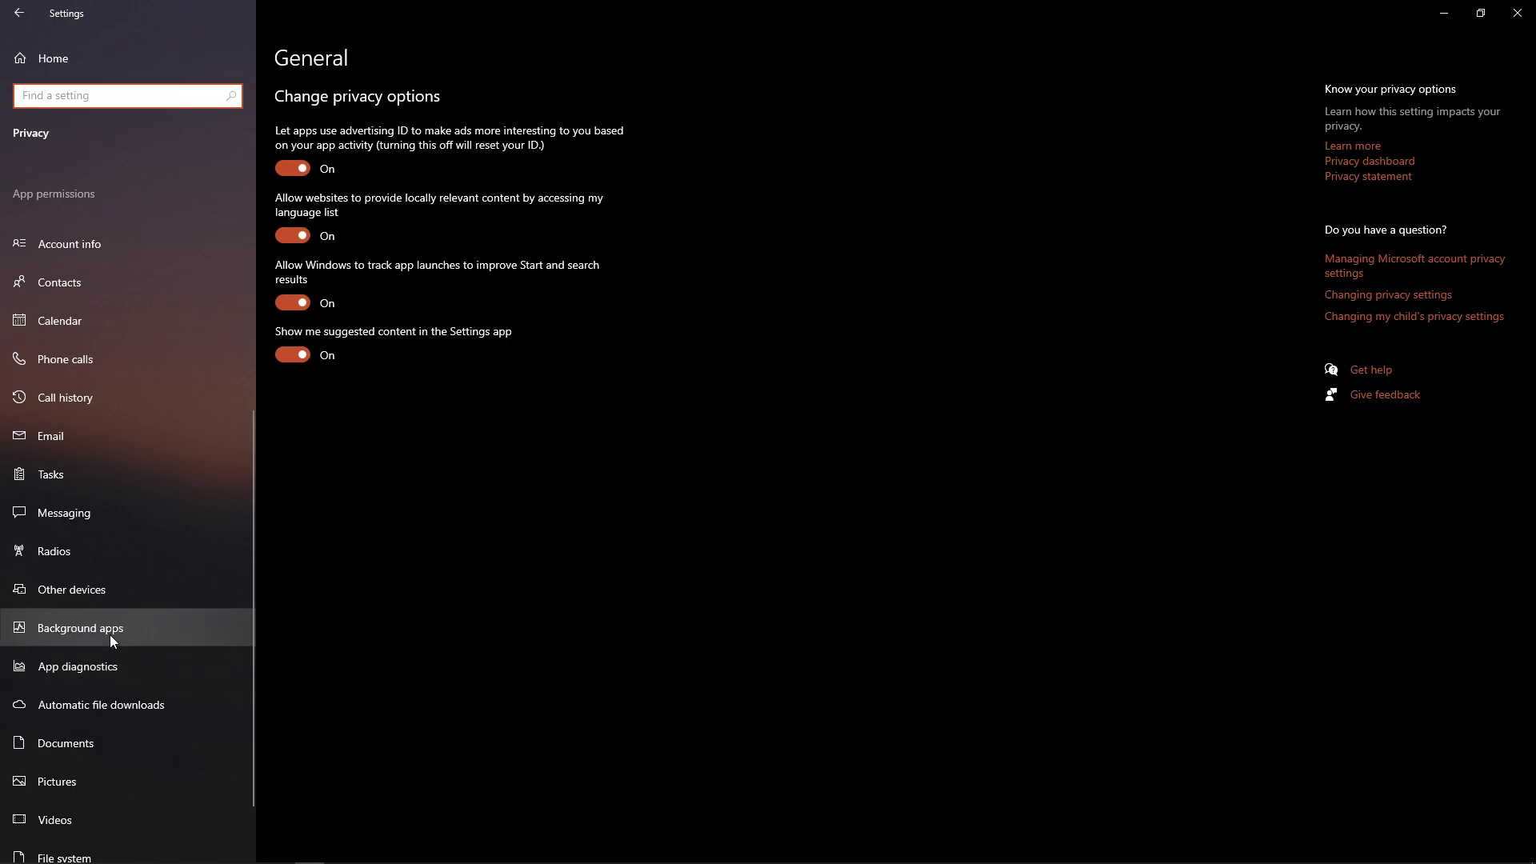
{"action": "left_click", "coordinate": [108, 635]}
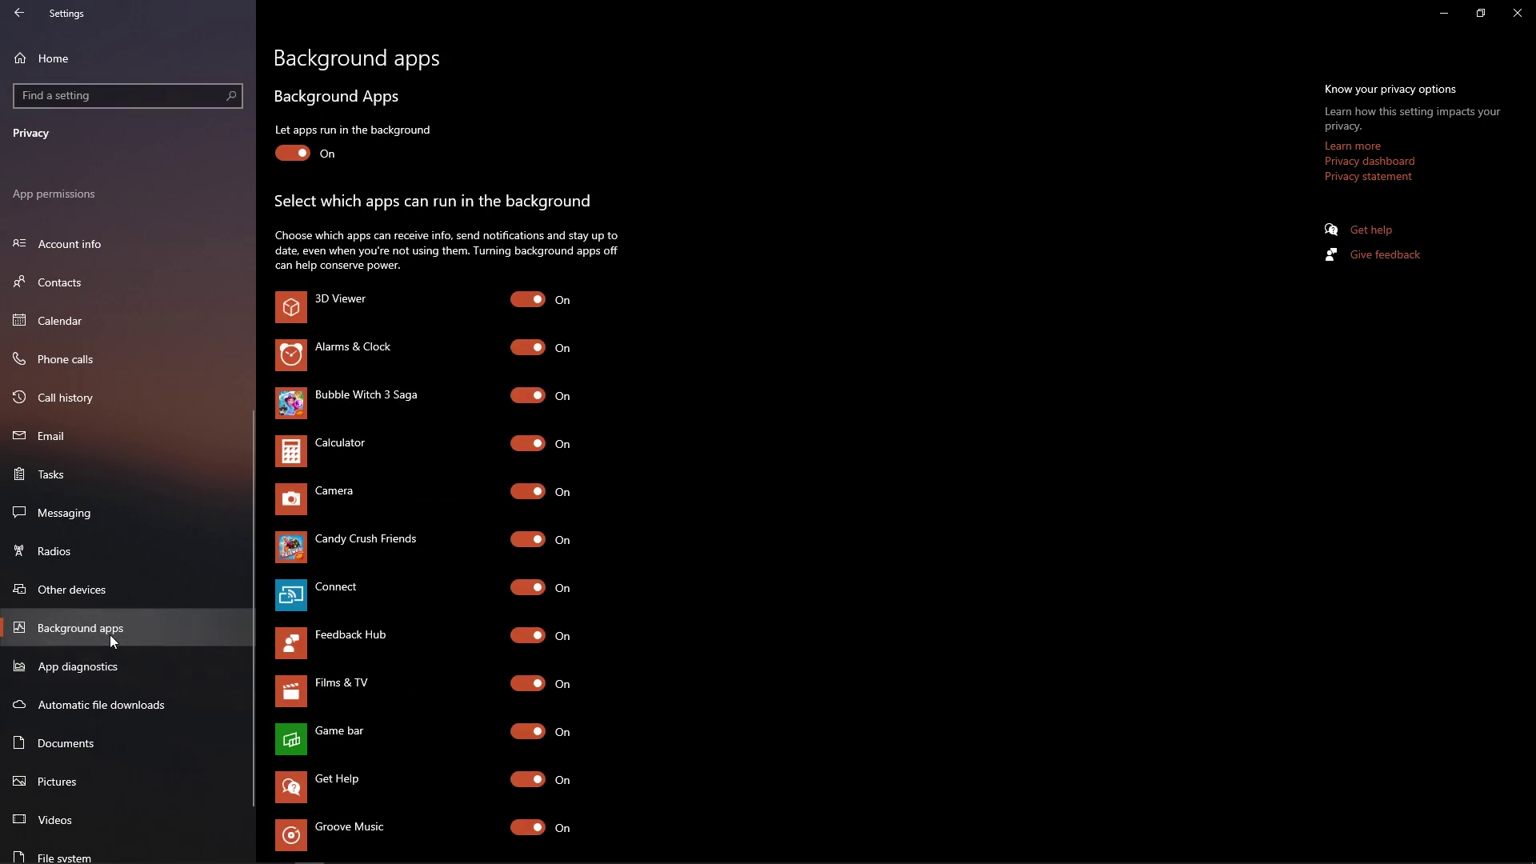
Turn the permission for all apps to run in the background off and back on.
{"action": "left_click", "coordinate": [300, 158]}
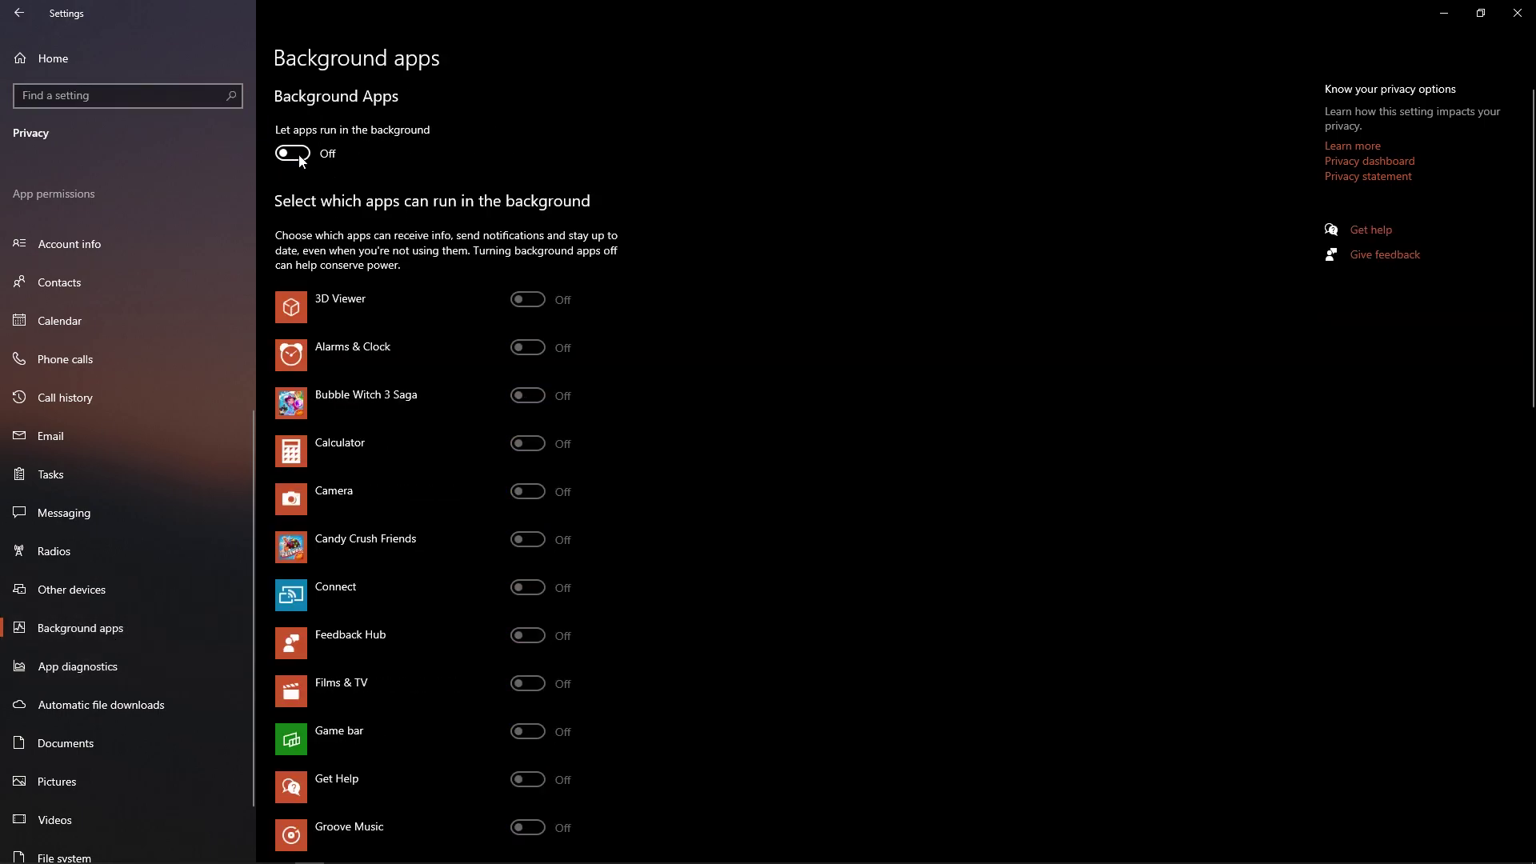
{"action": "left_click", "coordinate": [300, 158]}
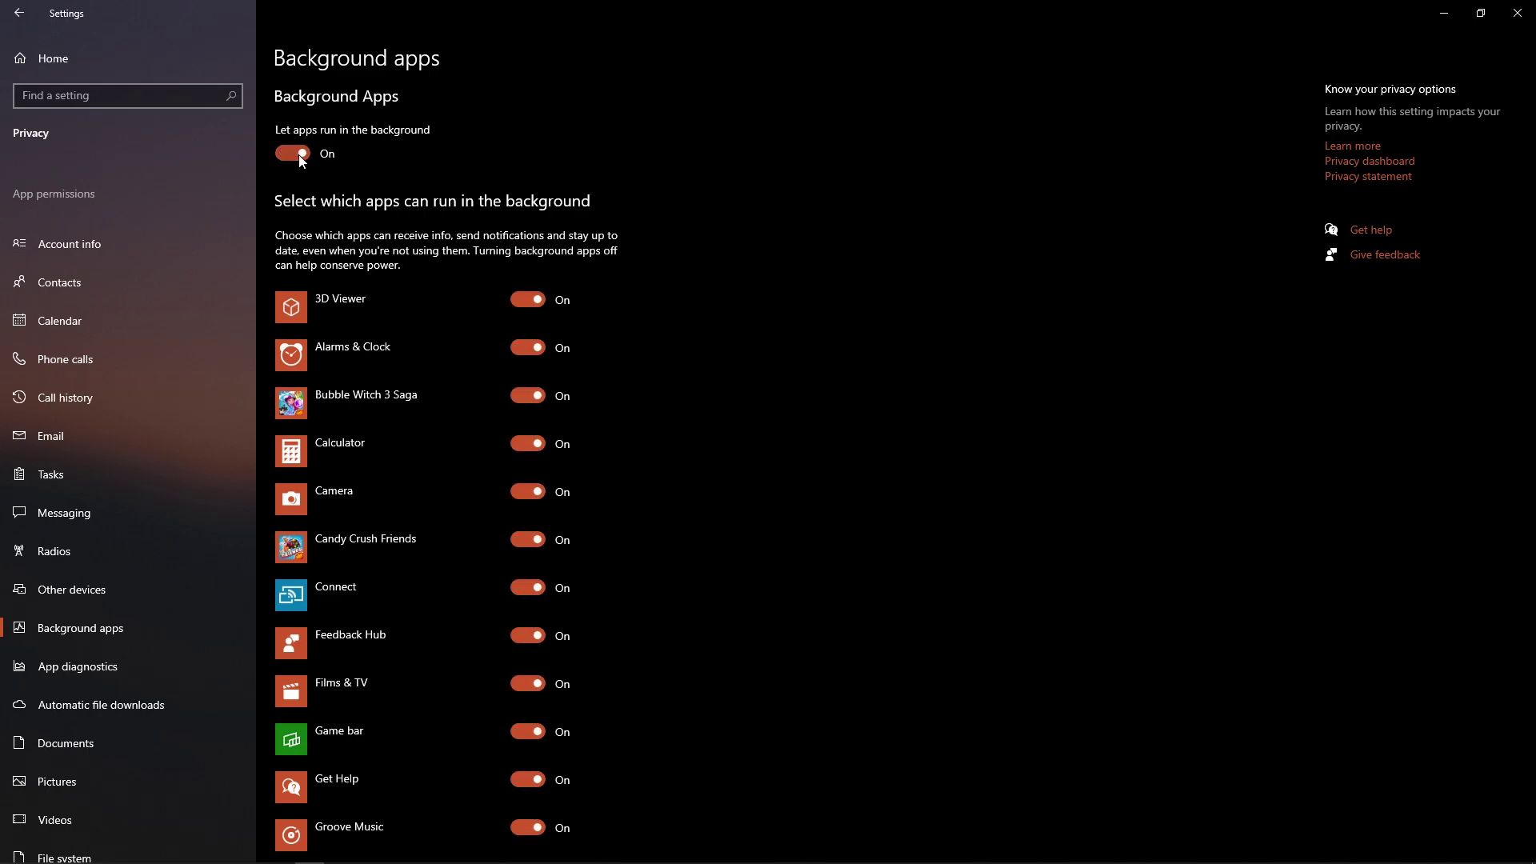
Turn off background running for Bubble Witch 3 Saga and Candy Crush Friends.
{"action": "scroll", "coordinate": [797, 317], "scroll_direction": "down", "scroll_amount": 3}
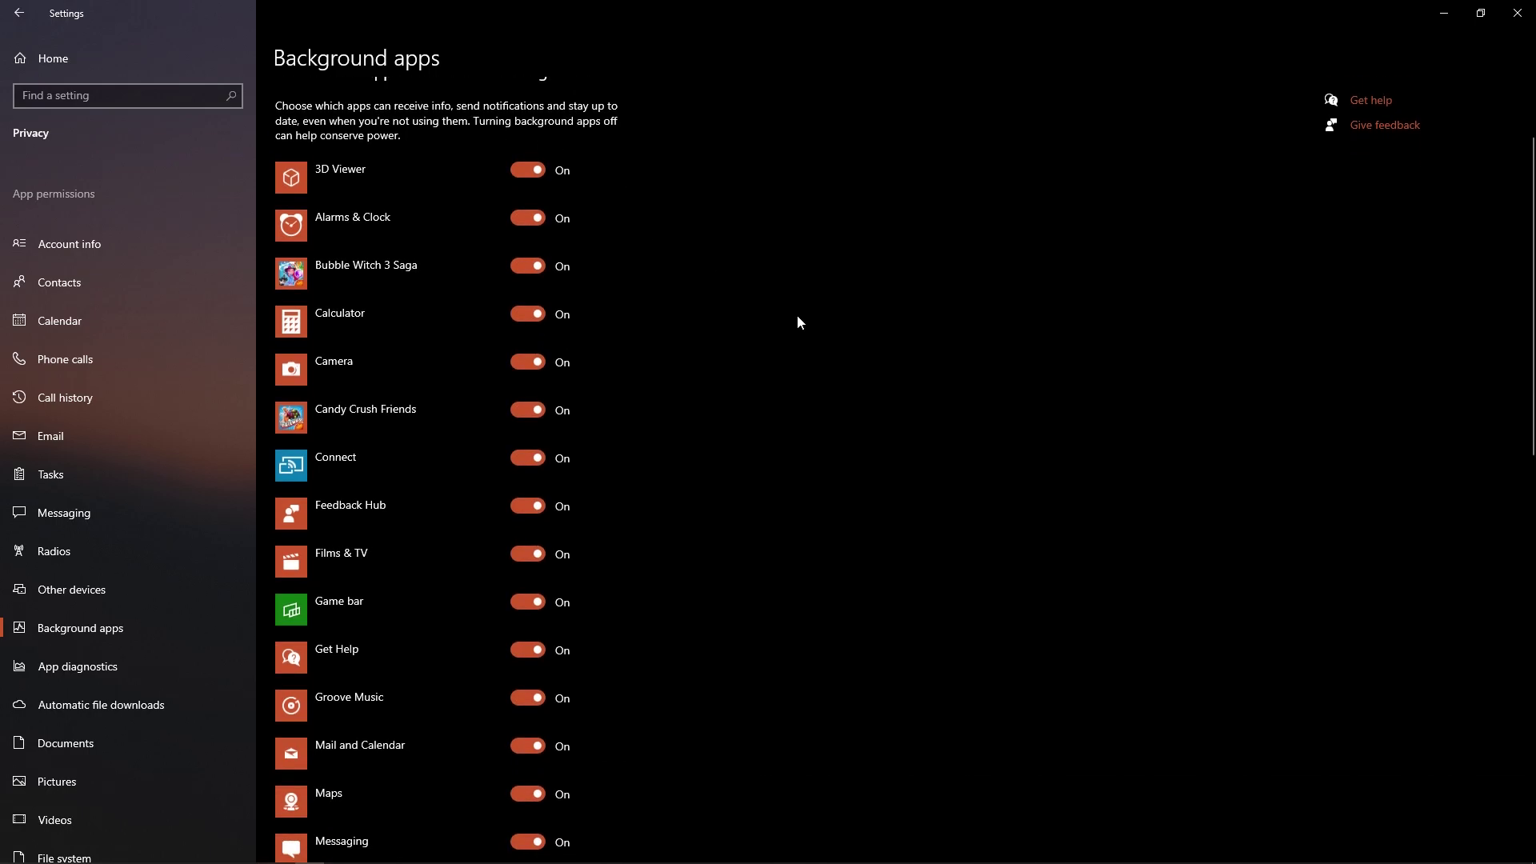
{"action": "left_click", "coordinate": [540, 267]}
{"action": "left_click", "coordinate": [524, 411]}
{"action": "scroll", "coordinate": [525, 412], "scroll_direction": "down", "scroll_amount": 3}
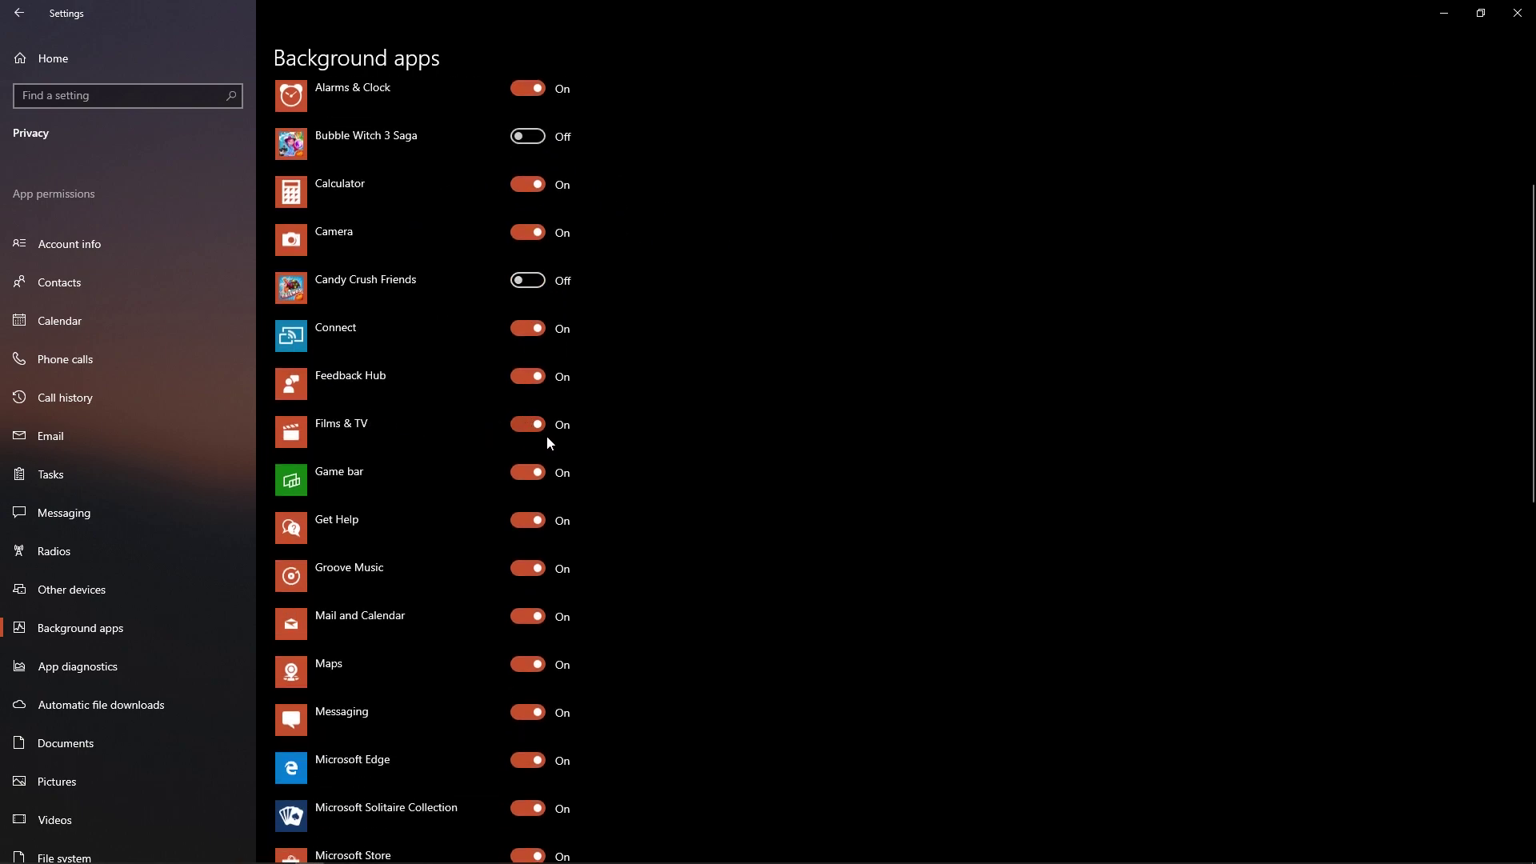
{"action": "scroll", "coordinate": [540, 381], "scroll_direction": "down", "scroll_amount": 3}
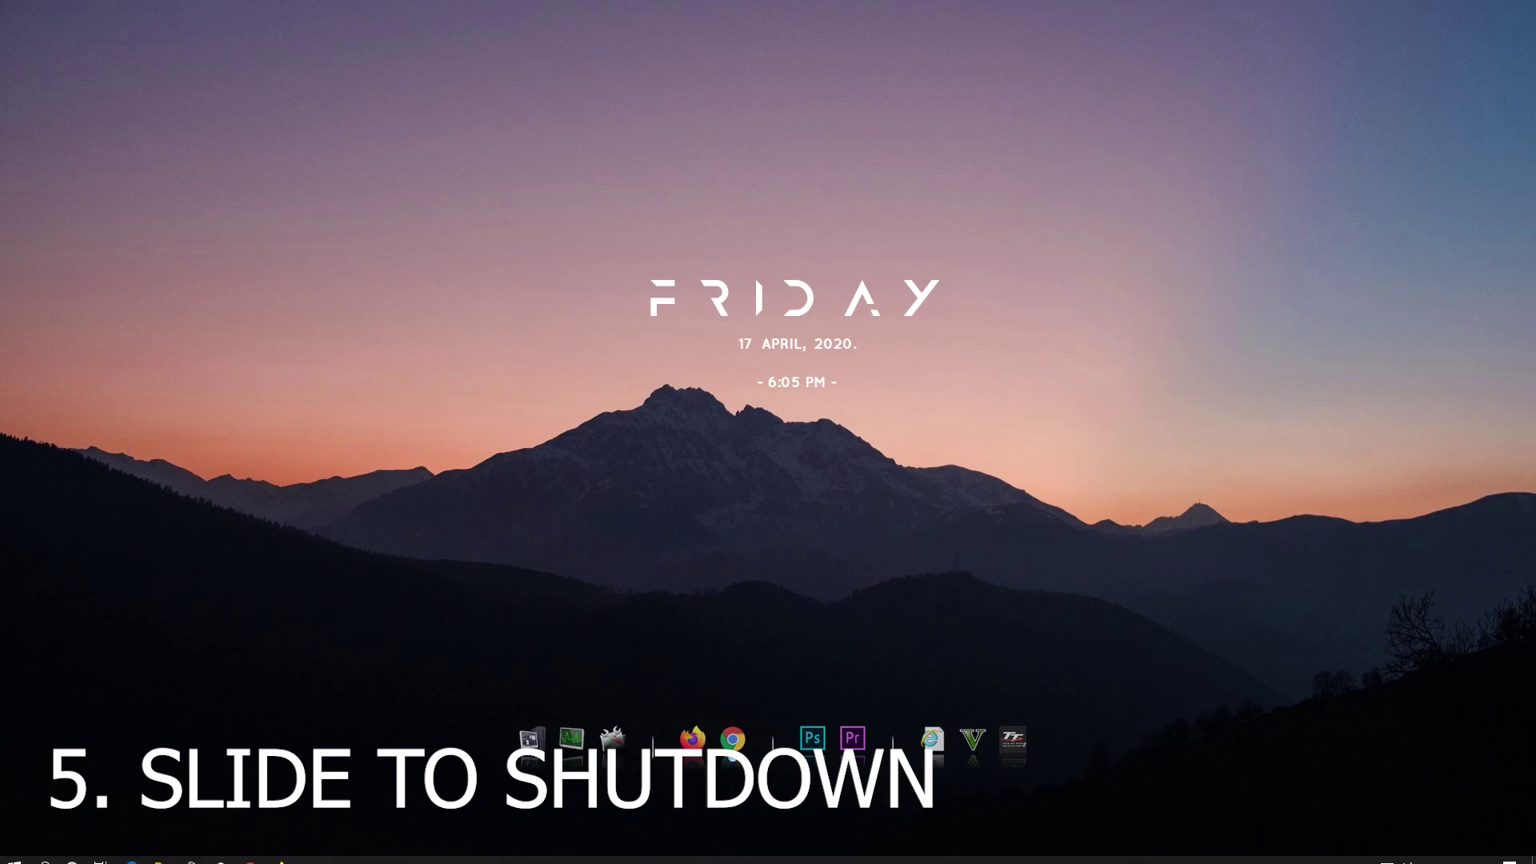
Show the regular Shut down option among the Start menu's power choices, and dismiss it without choosing anything.
{"action": "left_click", "coordinate": [7, 856]}
{"action": "left_click", "coordinate": [1100, 418]}
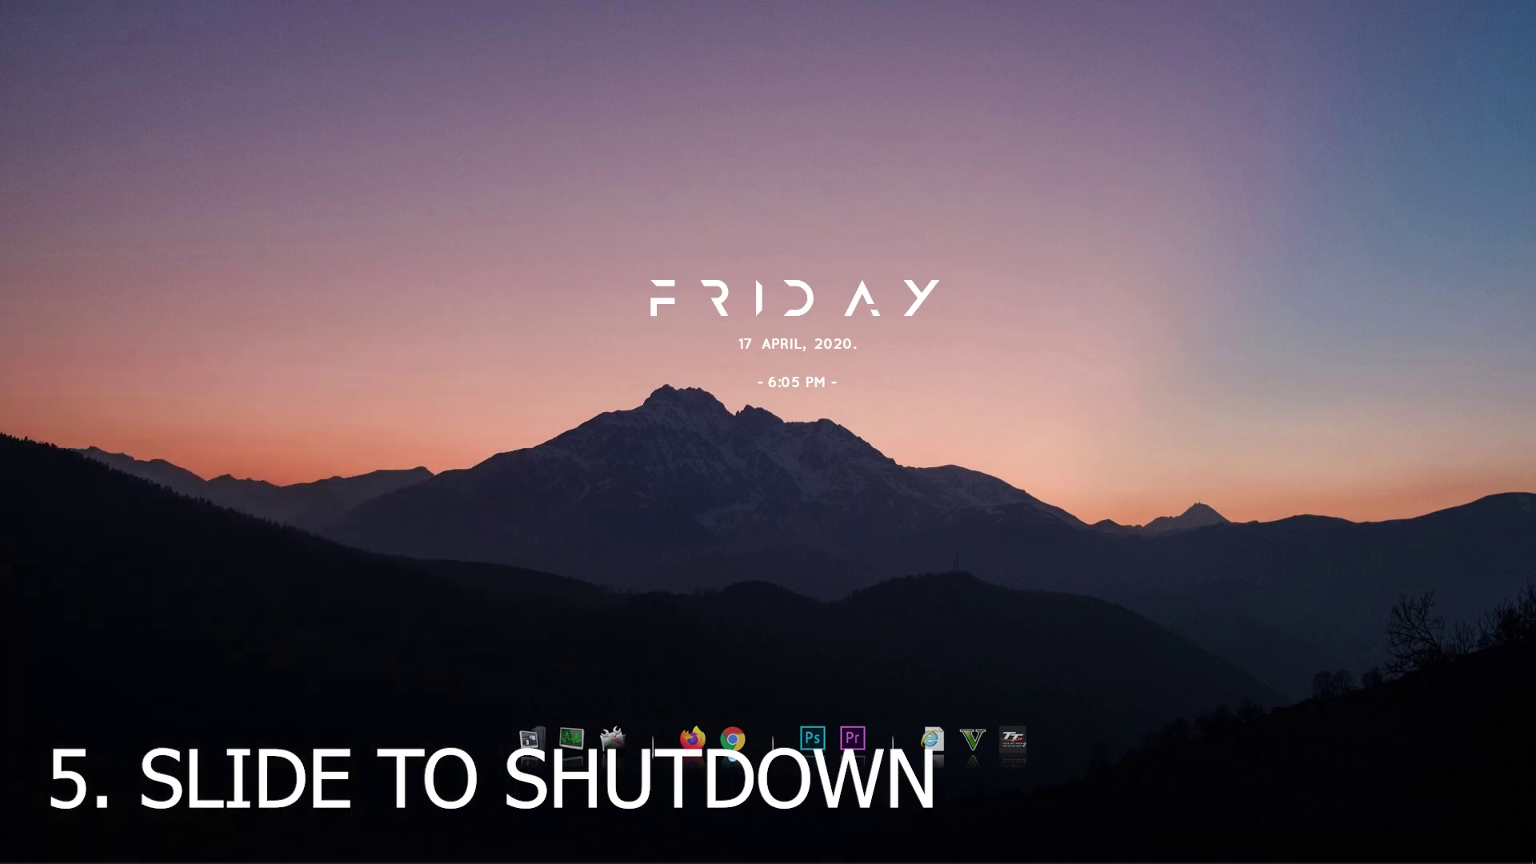
{"action": "left_click", "coordinate": [15, 852]}
{"action": "left_click", "coordinate": [18, 822]}
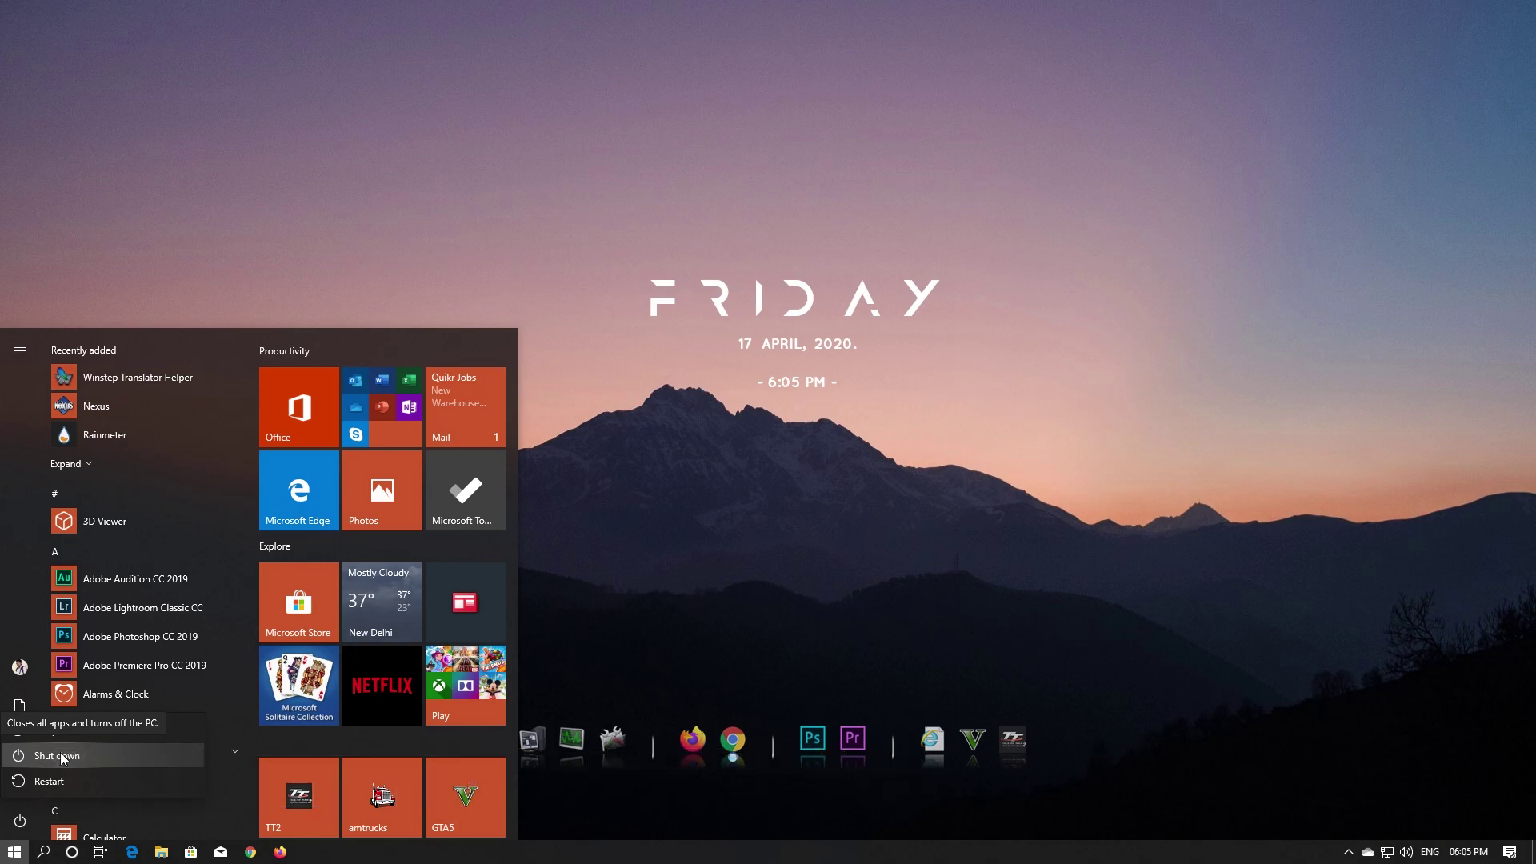
{"action": "left_click", "coordinate": [1012, 597]}
{"action": "left_click", "coordinate": [1011, 598]}
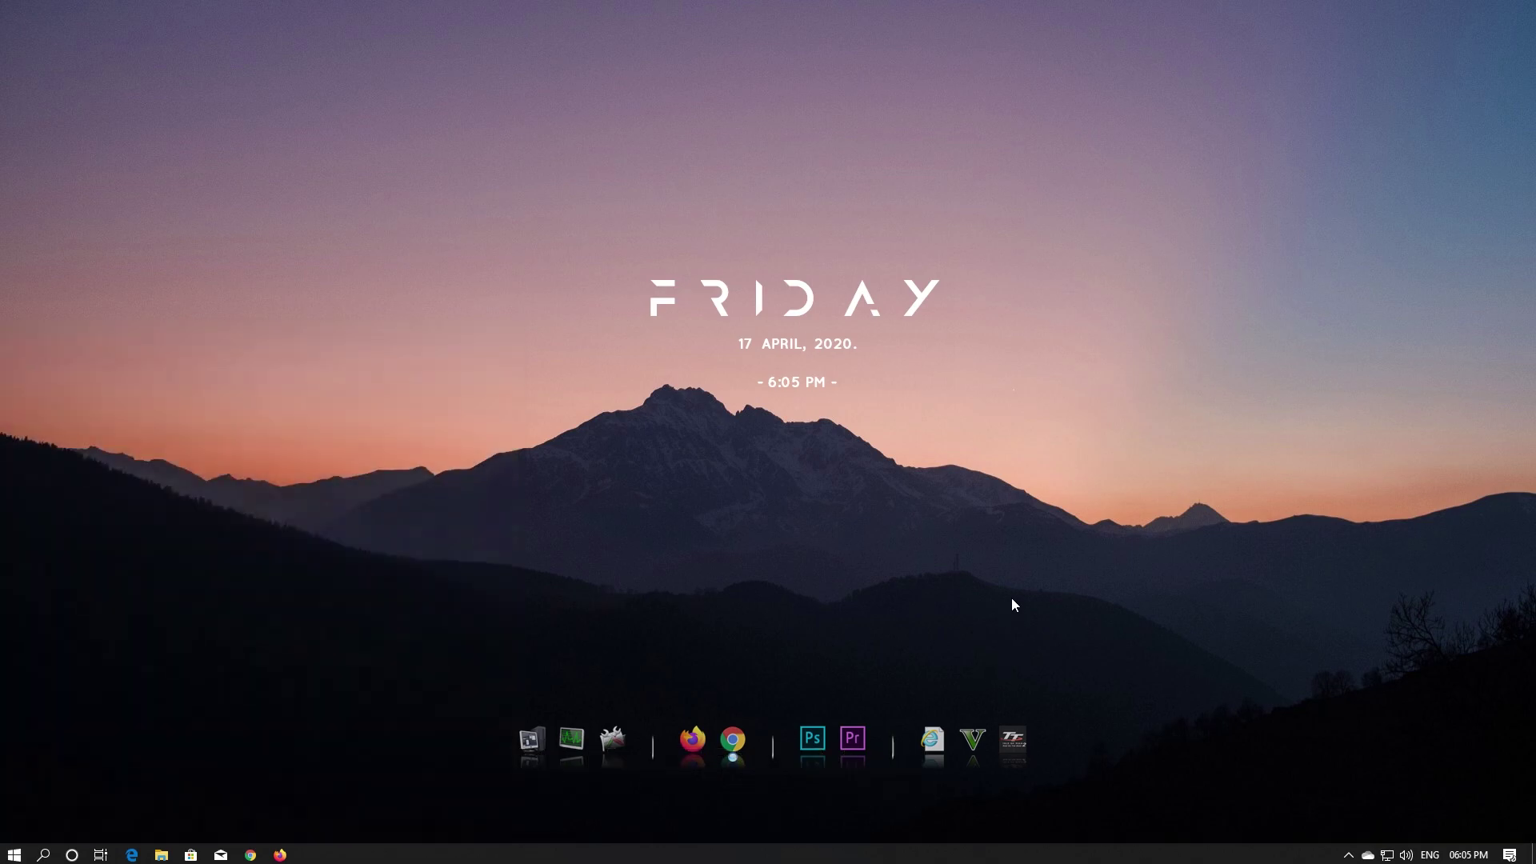
Show the desktop icons.
{"action": "right_click", "coordinate": [441, 414]}
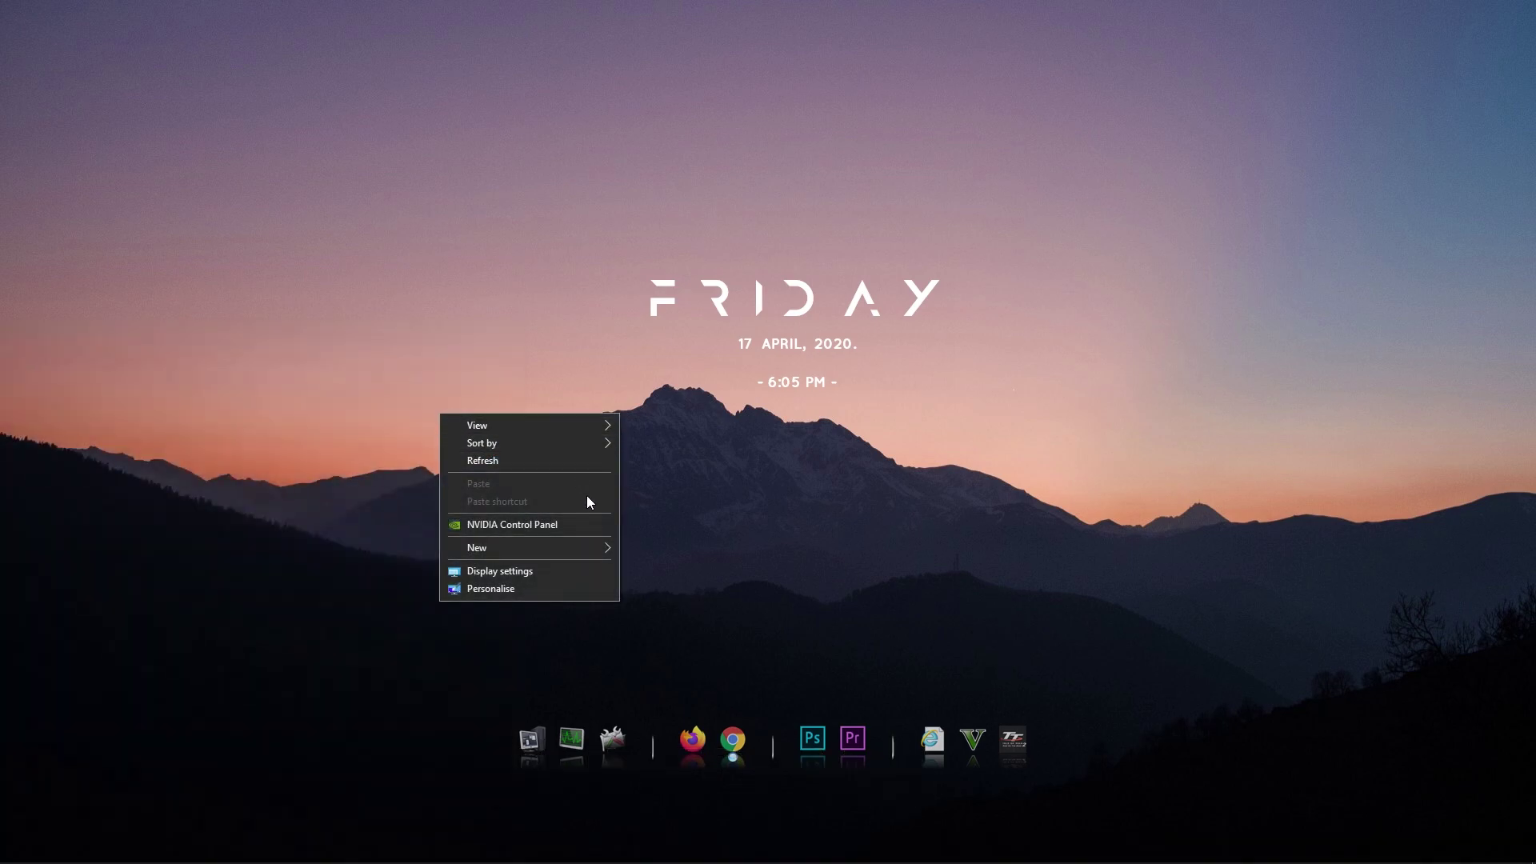
{"action": "mouse_move", "coordinate": [591, 424]}
{"action": "left_click", "coordinate": [688, 526]}
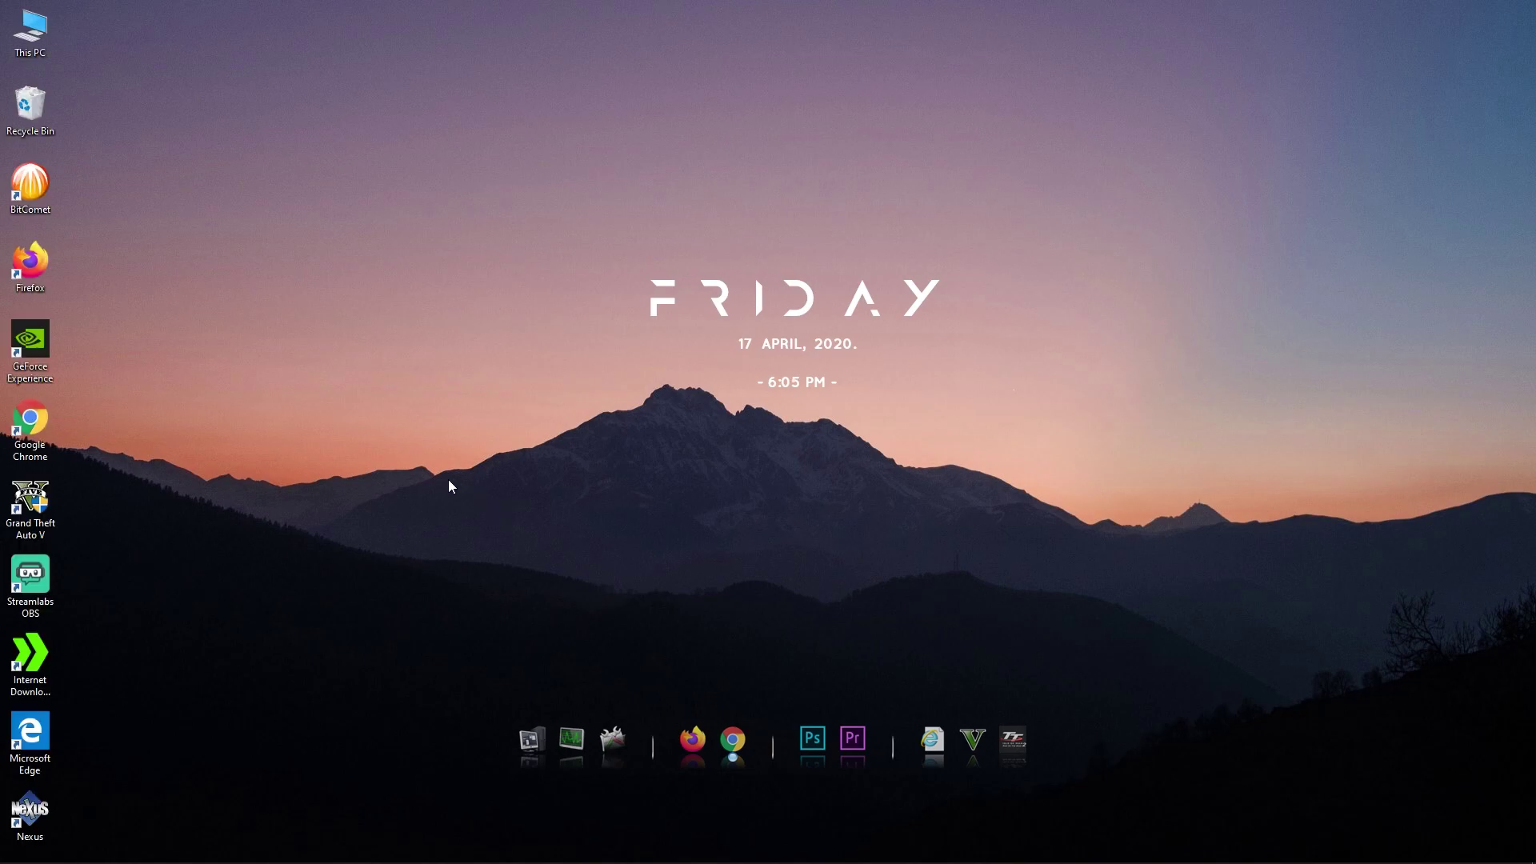
Start creating a new desktop shortcut and open the file browser for its target.
{"action": "right_click", "coordinate": [442, 464]}
{"action": "mouse_move", "coordinate": [594, 597]}
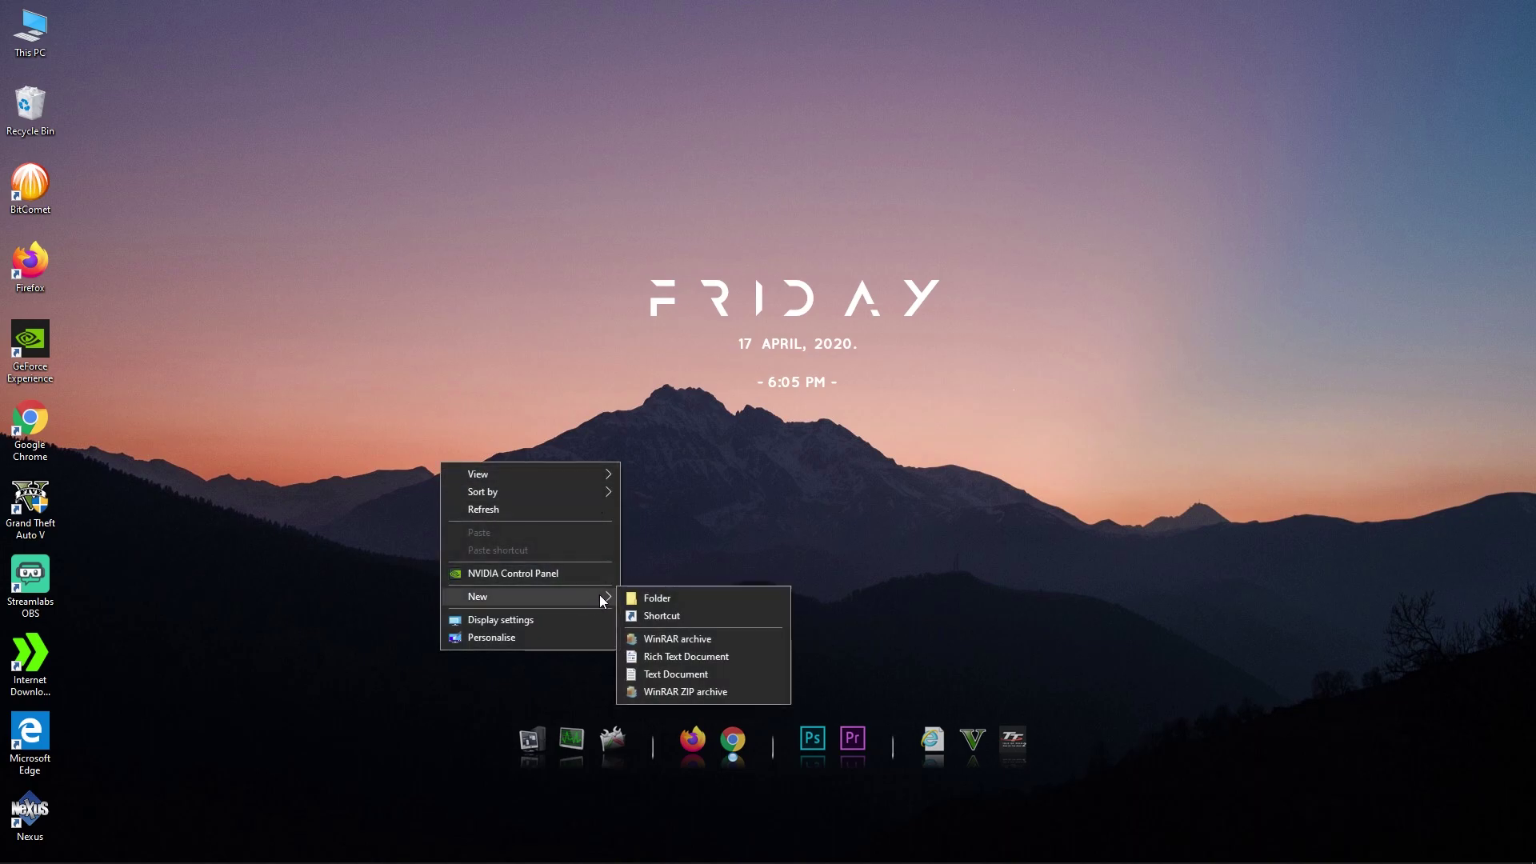
{"action": "left_click", "coordinate": [674, 612]}
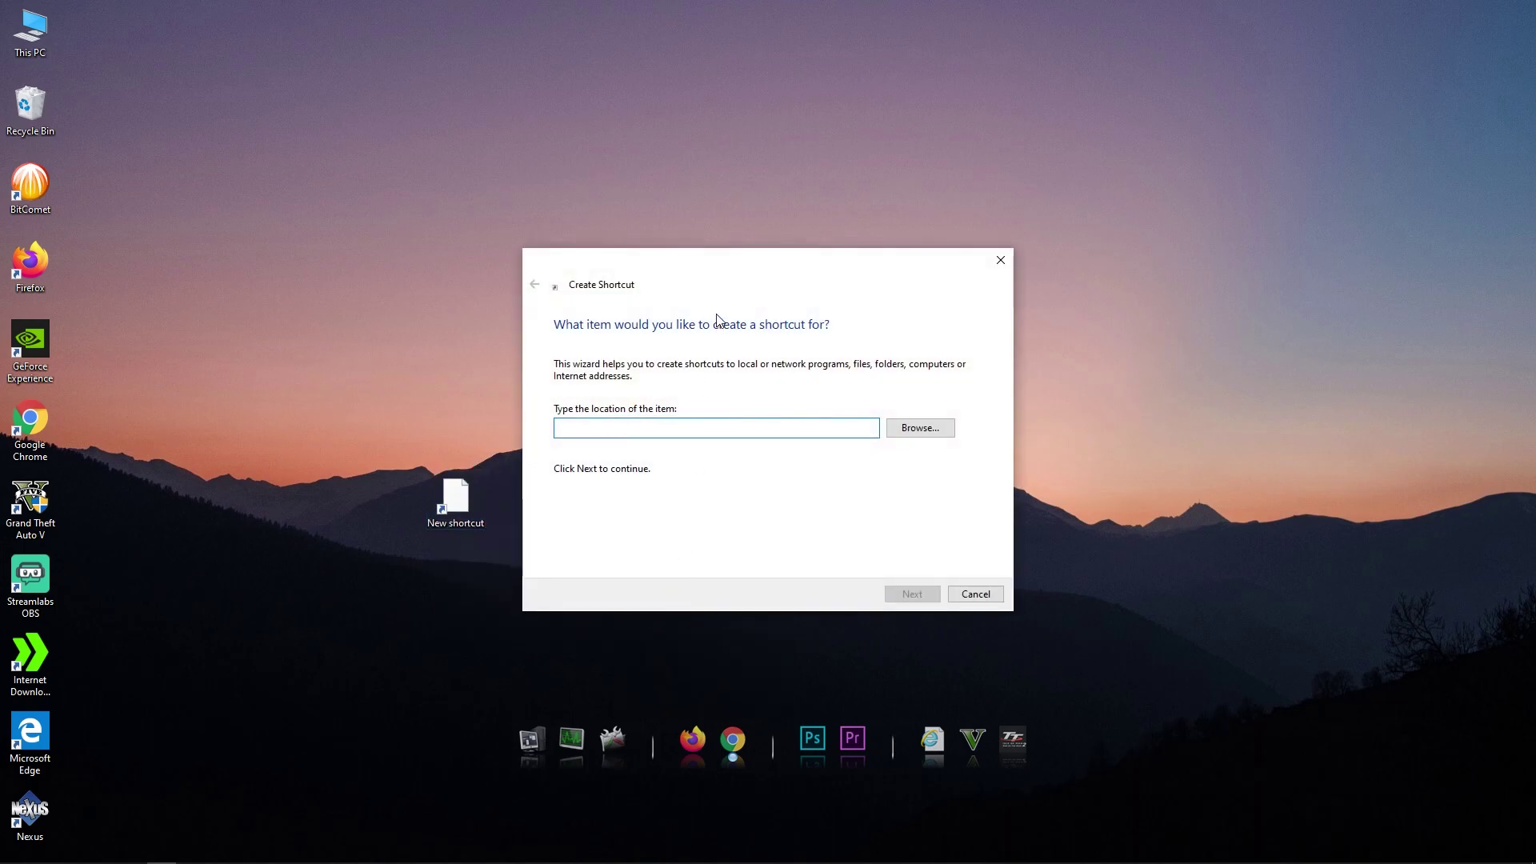
{"action": "left_click_drag", "start_coordinate": [721, 264], "coordinate": [1036, 324]}
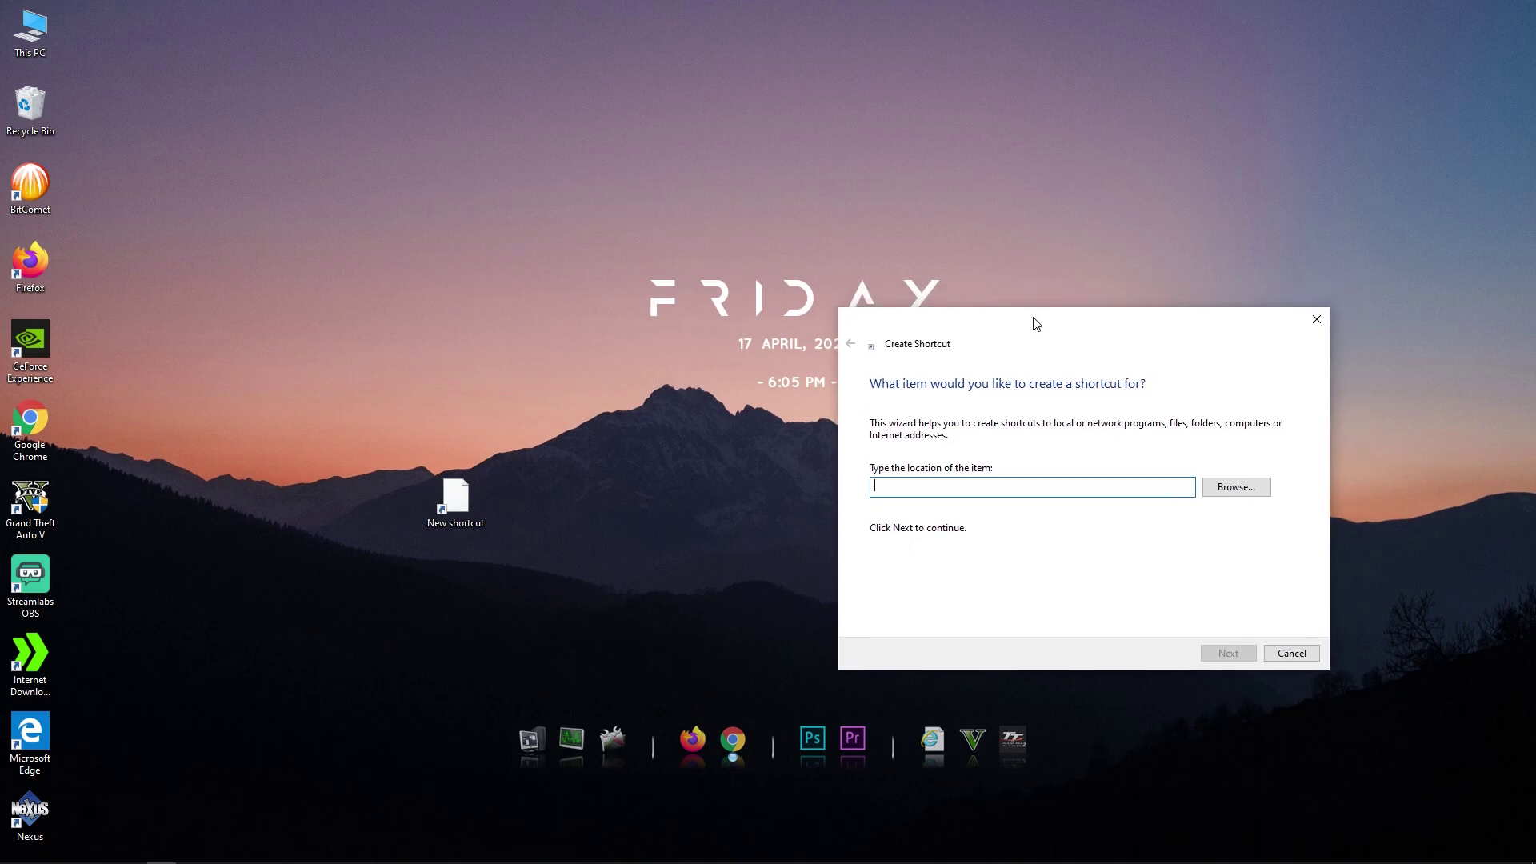
{"action": "left_click", "coordinate": [1236, 494]}
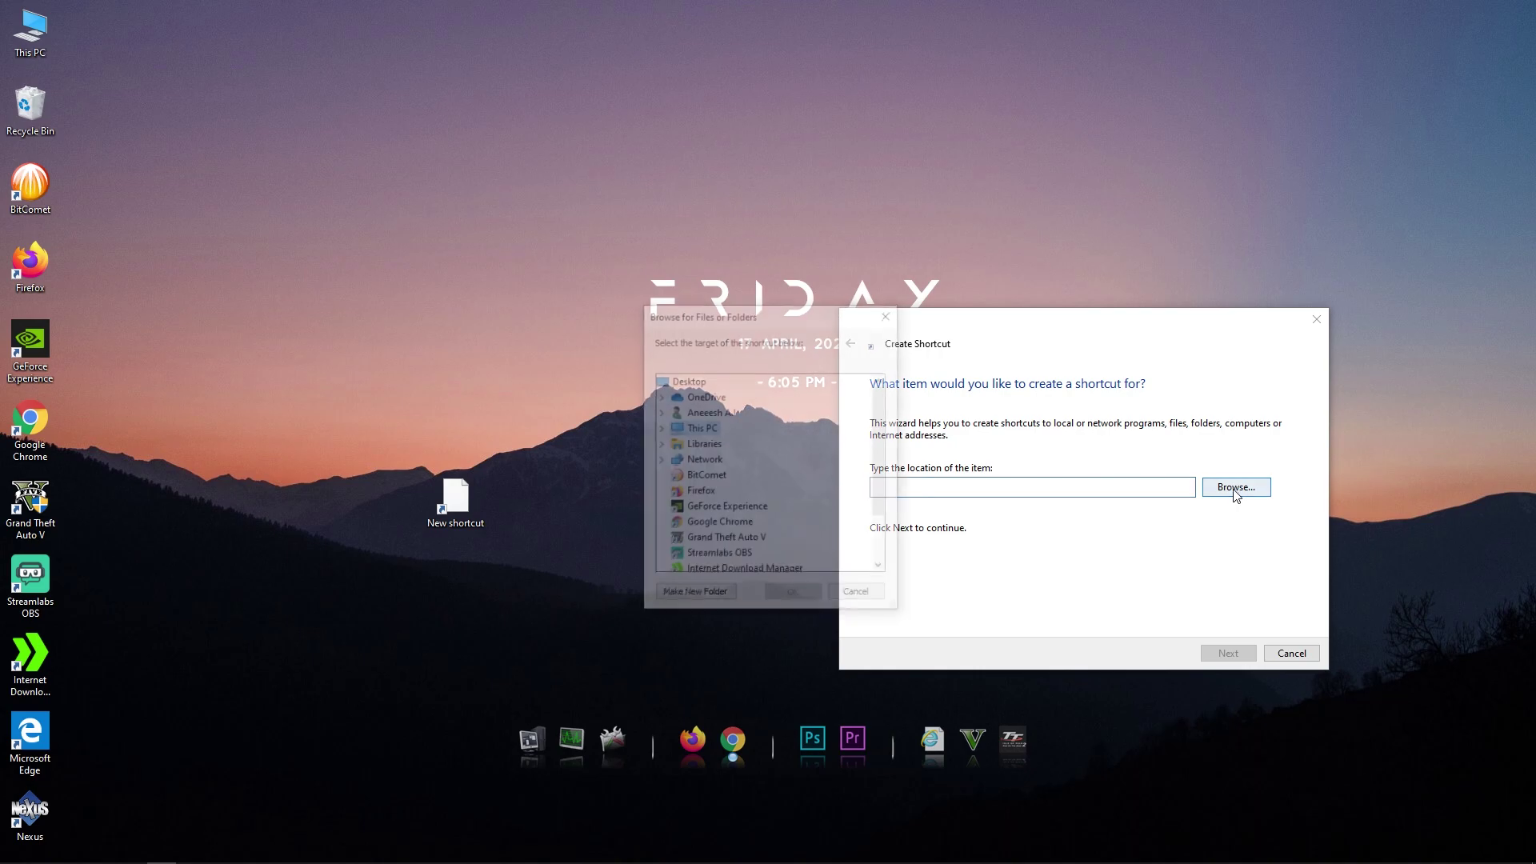
Expand Local Disk (C:), Windows and System32 in the folder tree for the shortcut's target.
{"action": "left_click", "coordinate": [661, 428]}
{"action": "double_click", "coordinate": [730, 524]}
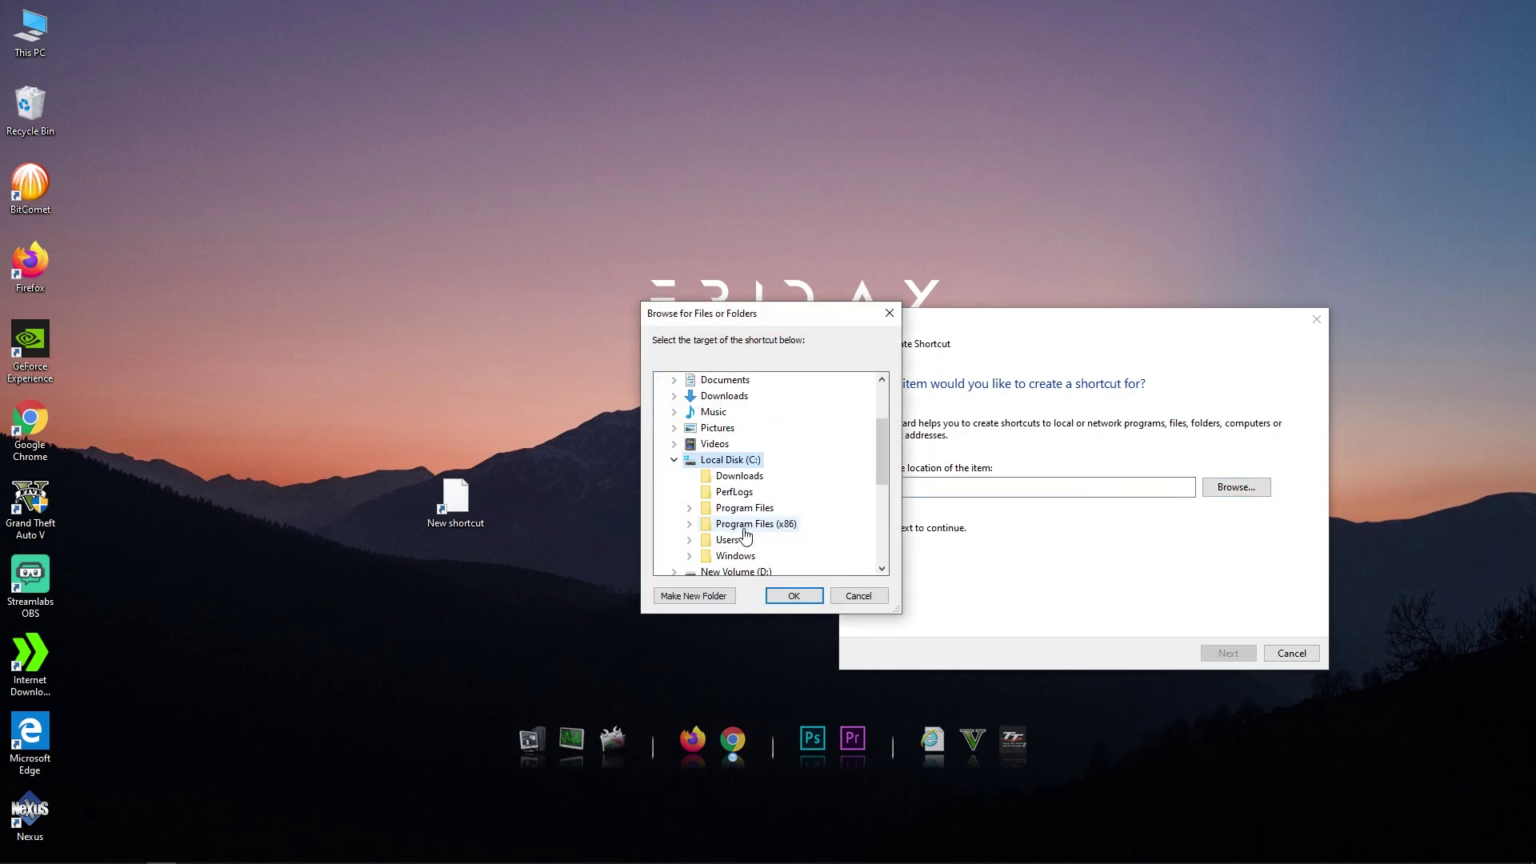
{"action": "double_click", "coordinate": [736, 556]}
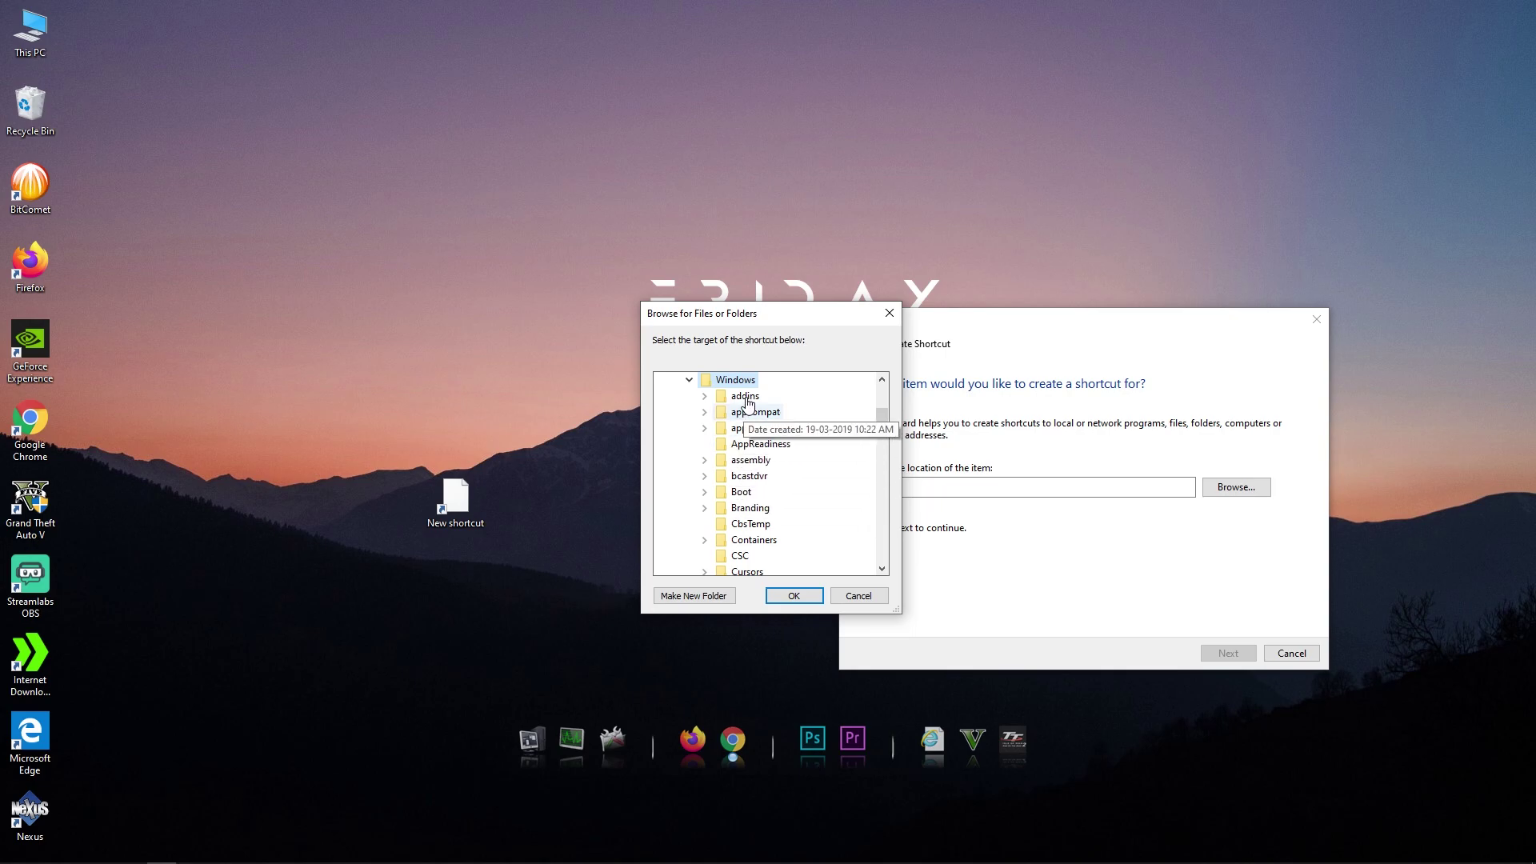
{"action": "scroll", "coordinate": [752, 459], "scroll_direction": "down", "scroll_amount": 1}
{"action": "scroll", "coordinate": [752, 464], "scroll_direction": "down", "scroll_amount": 14}
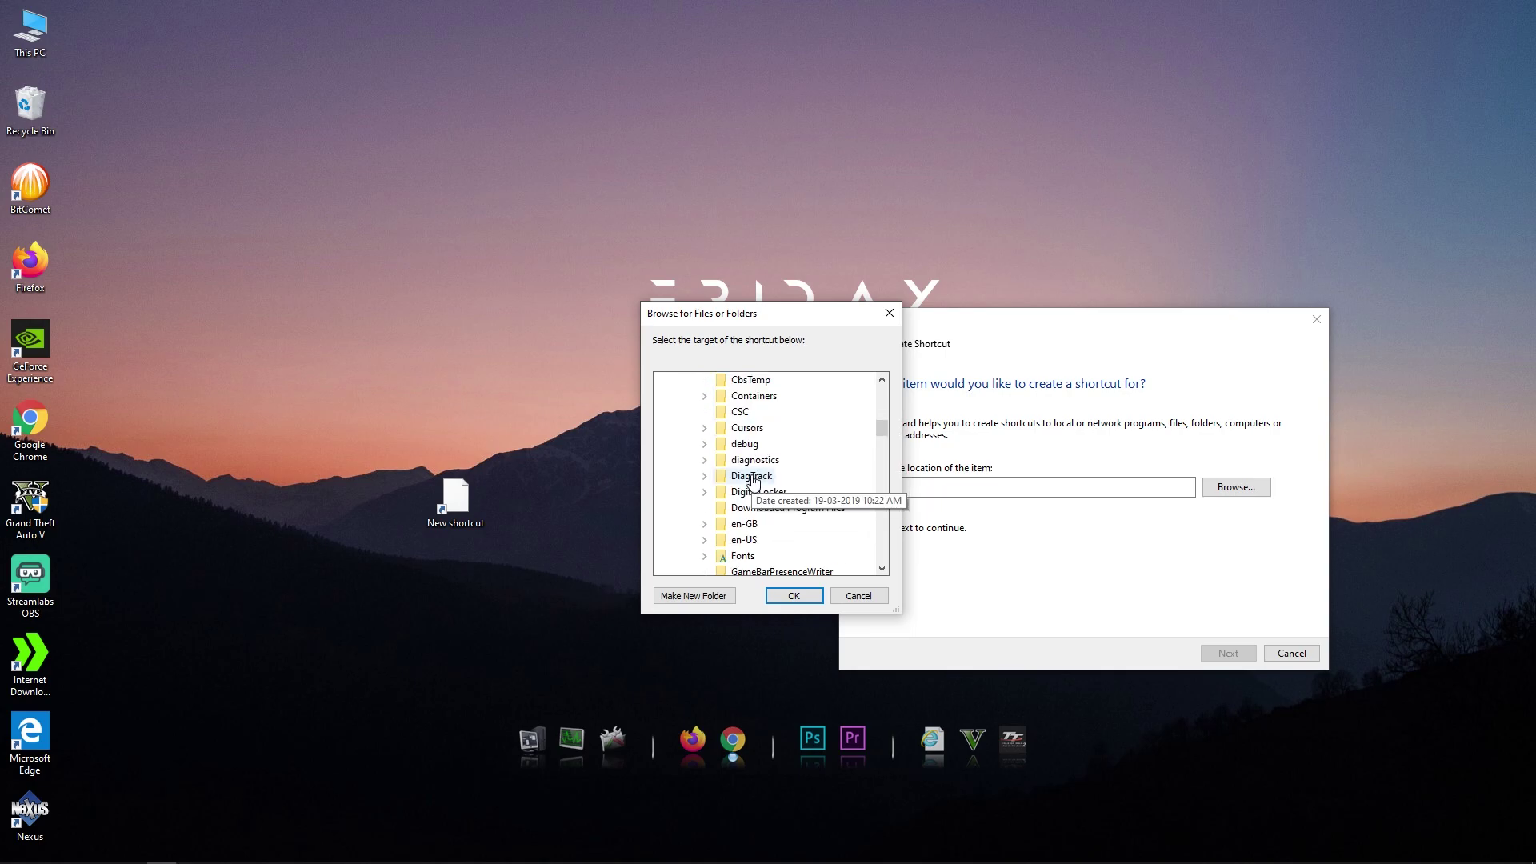
{"action": "scroll", "coordinate": [752, 478], "scroll_direction": "down", "scroll_amount": 3}
{"action": "double_click", "coordinate": [760, 480]}
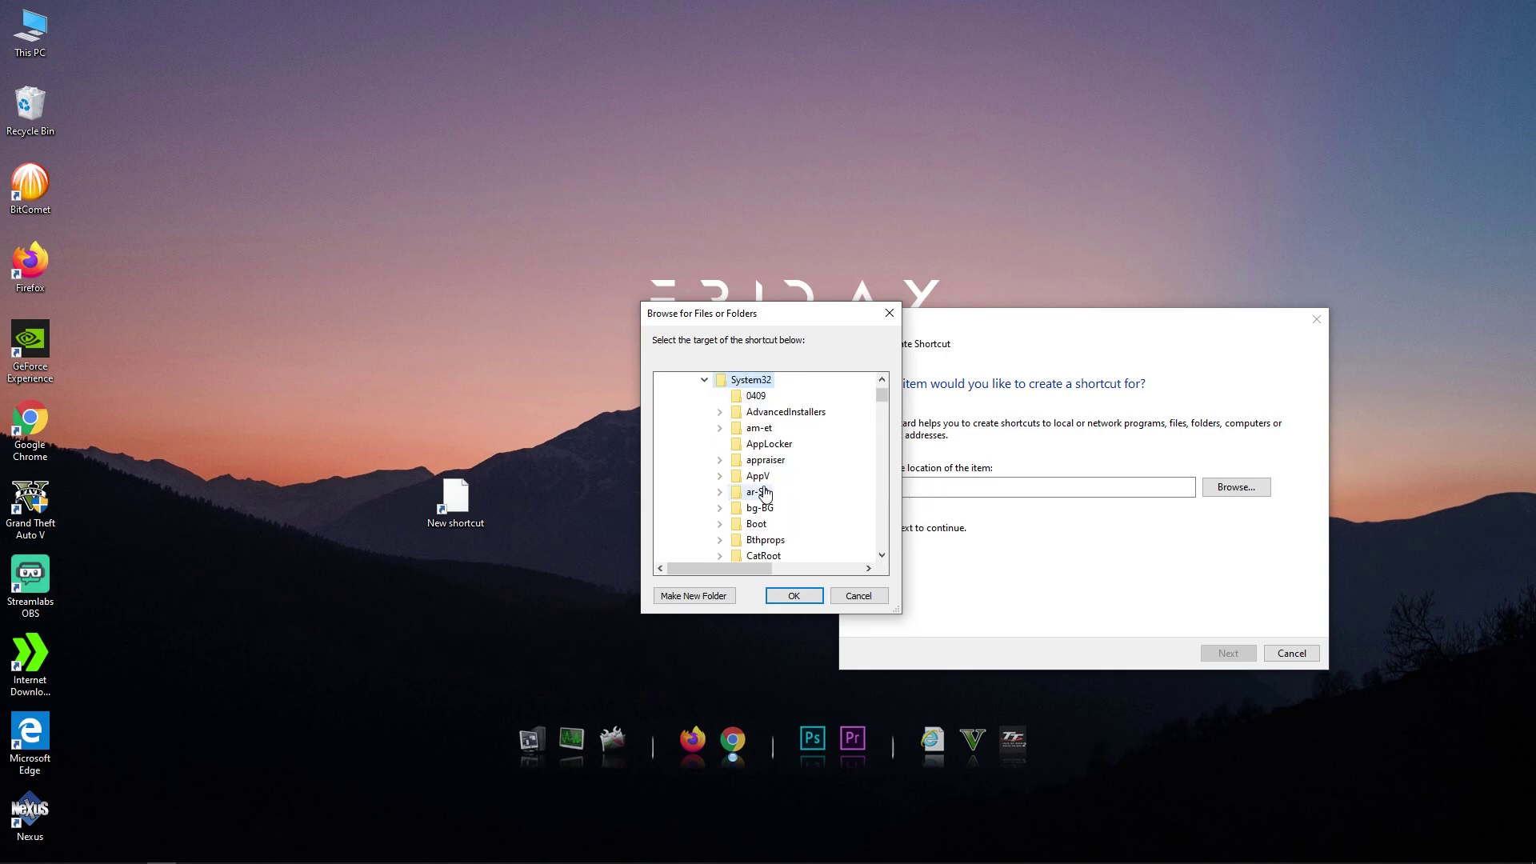
Find SlideToShutDown in the System32 folder and set it as the shortcut's target.
{"action": "scroll", "coordinate": [766, 438], "scroll_direction": "down", "scroll_amount": 20}
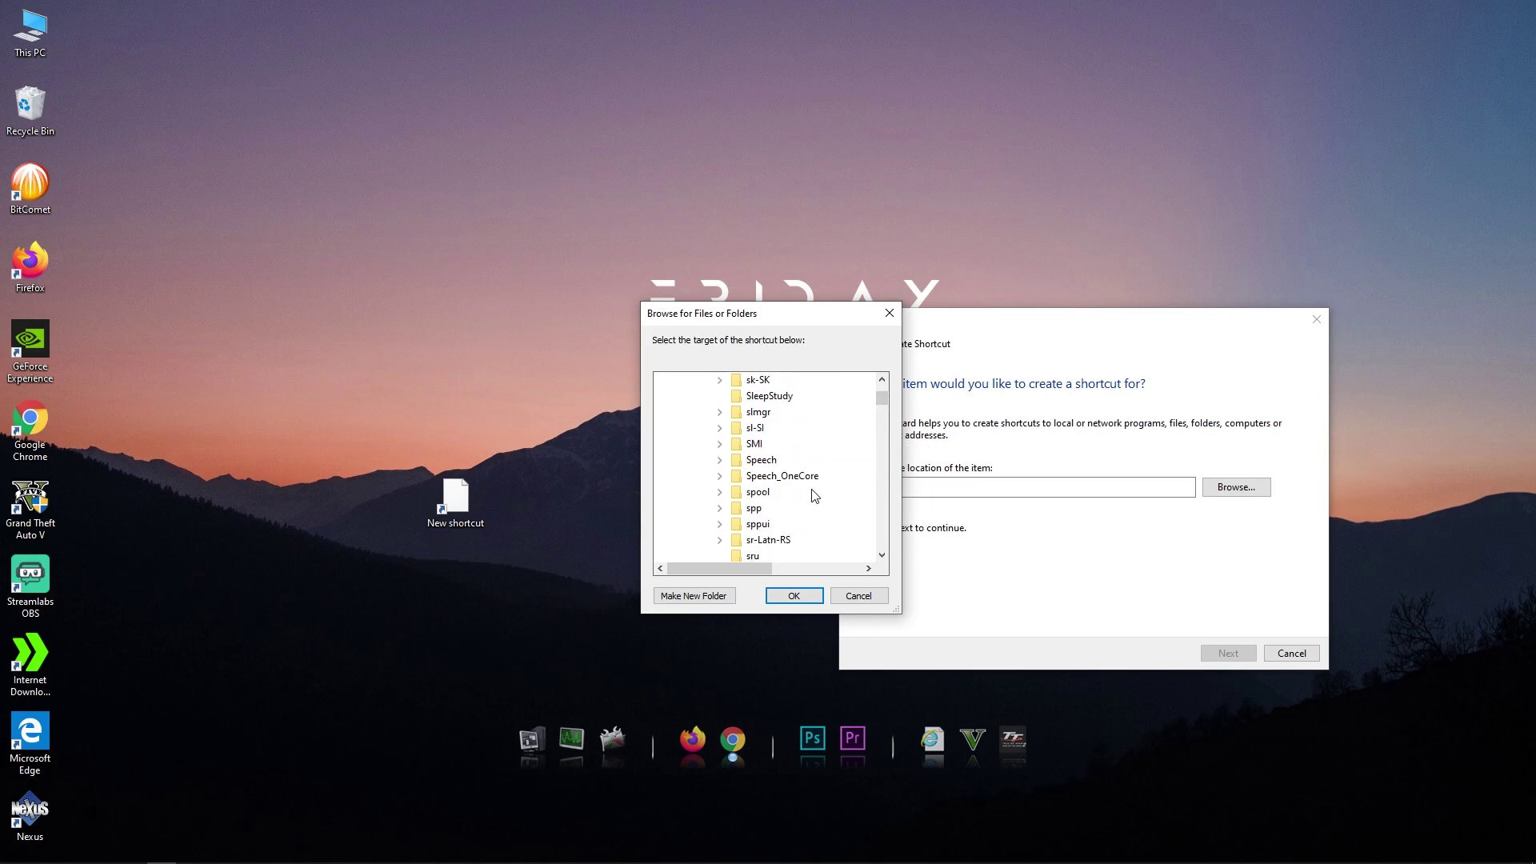
{"action": "scroll", "coordinate": [800, 464], "scroll_direction": "down", "scroll_amount": 20}
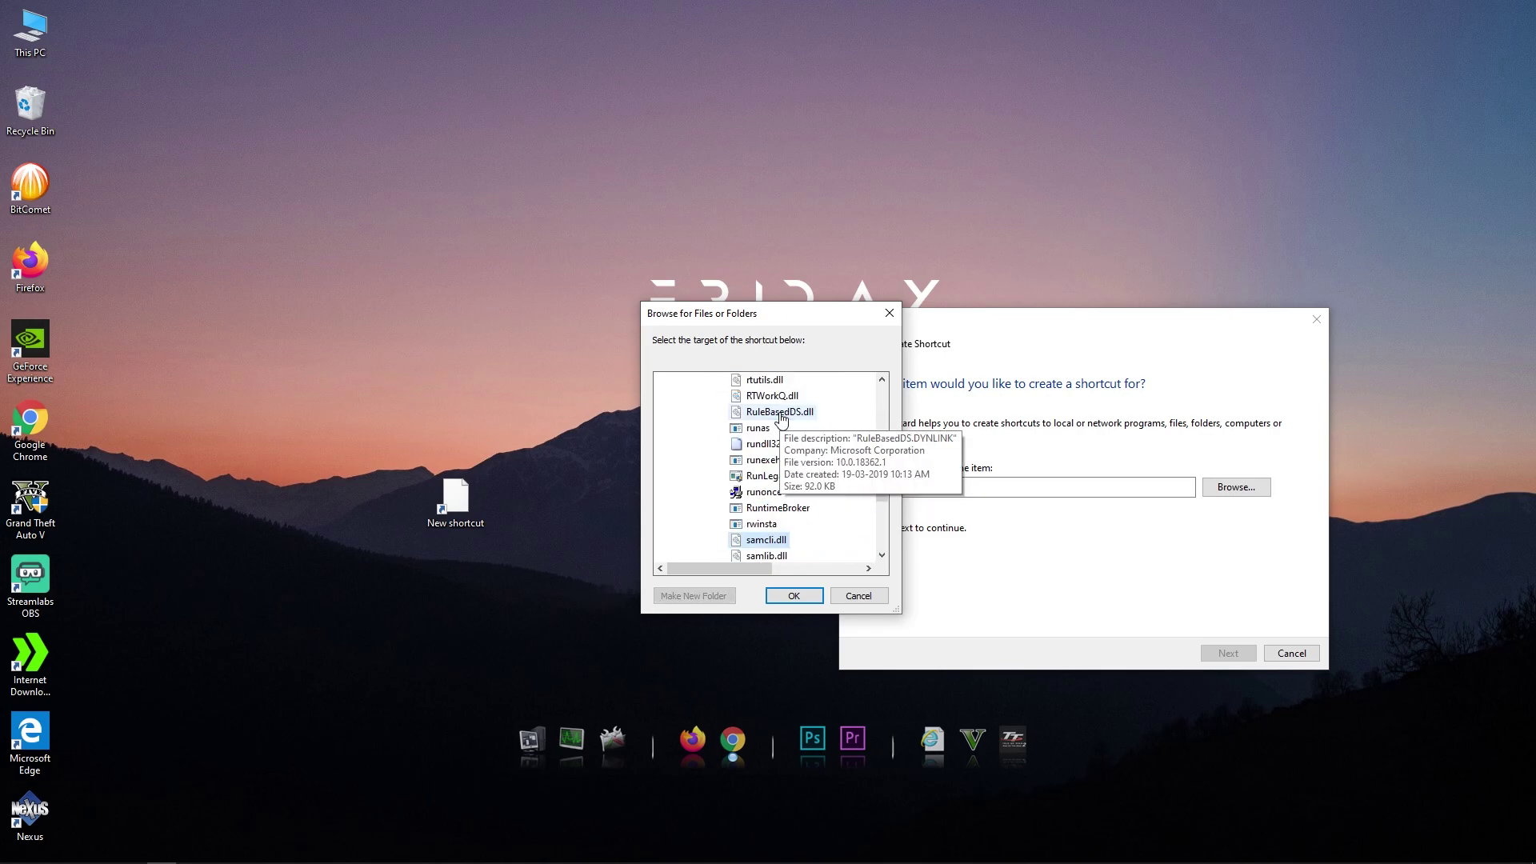
{"action": "scroll", "coordinate": [800, 454], "scroll_direction": "down", "scroll_amount": 20}
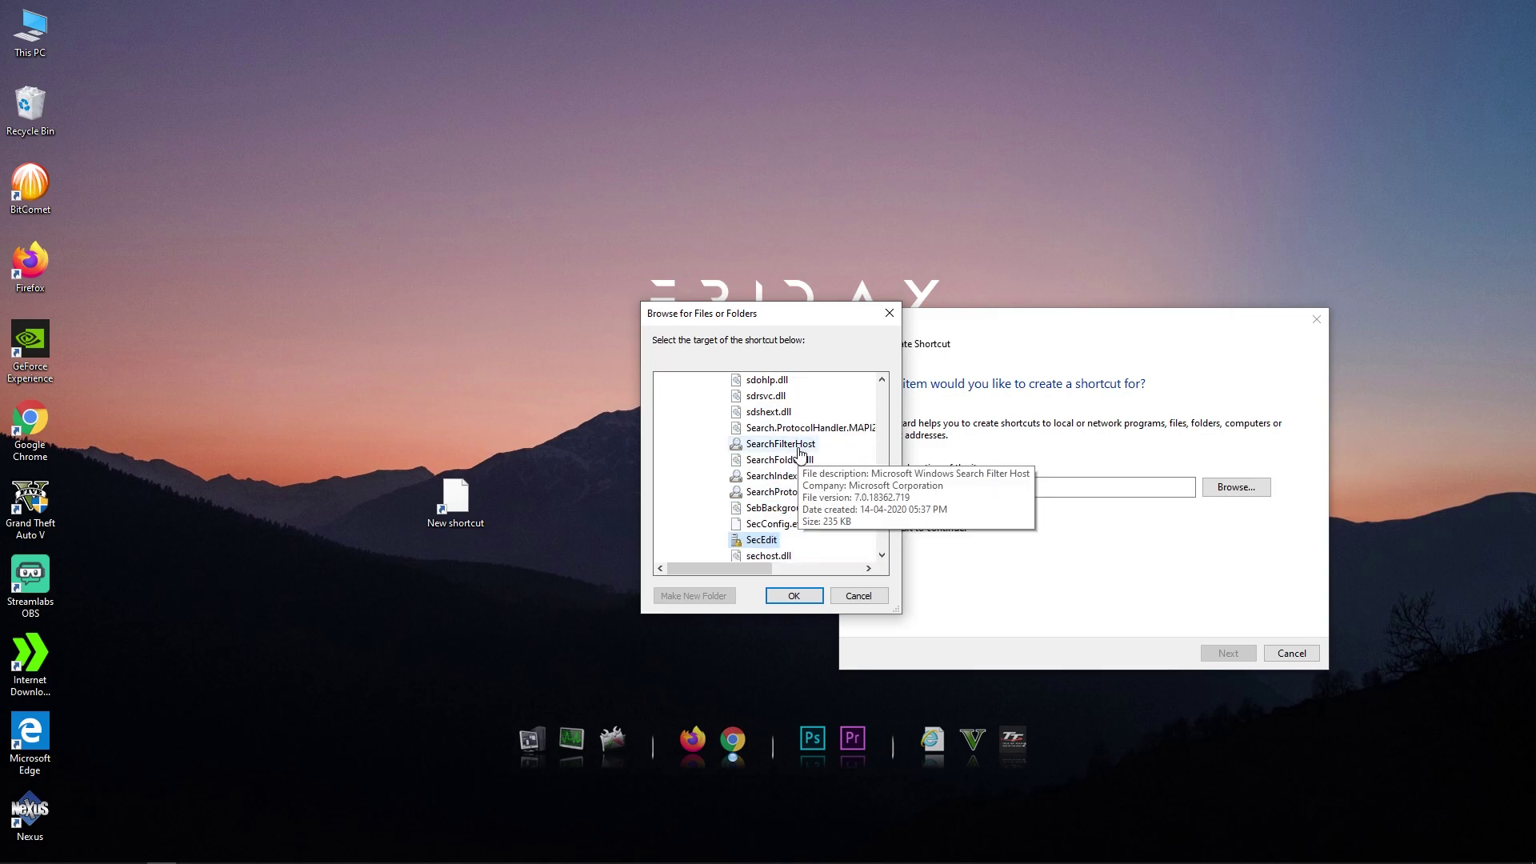
{"action": "scroll", "coordinate": [884, 560], "scroll_direction": "down", "scroll_amount": 15}
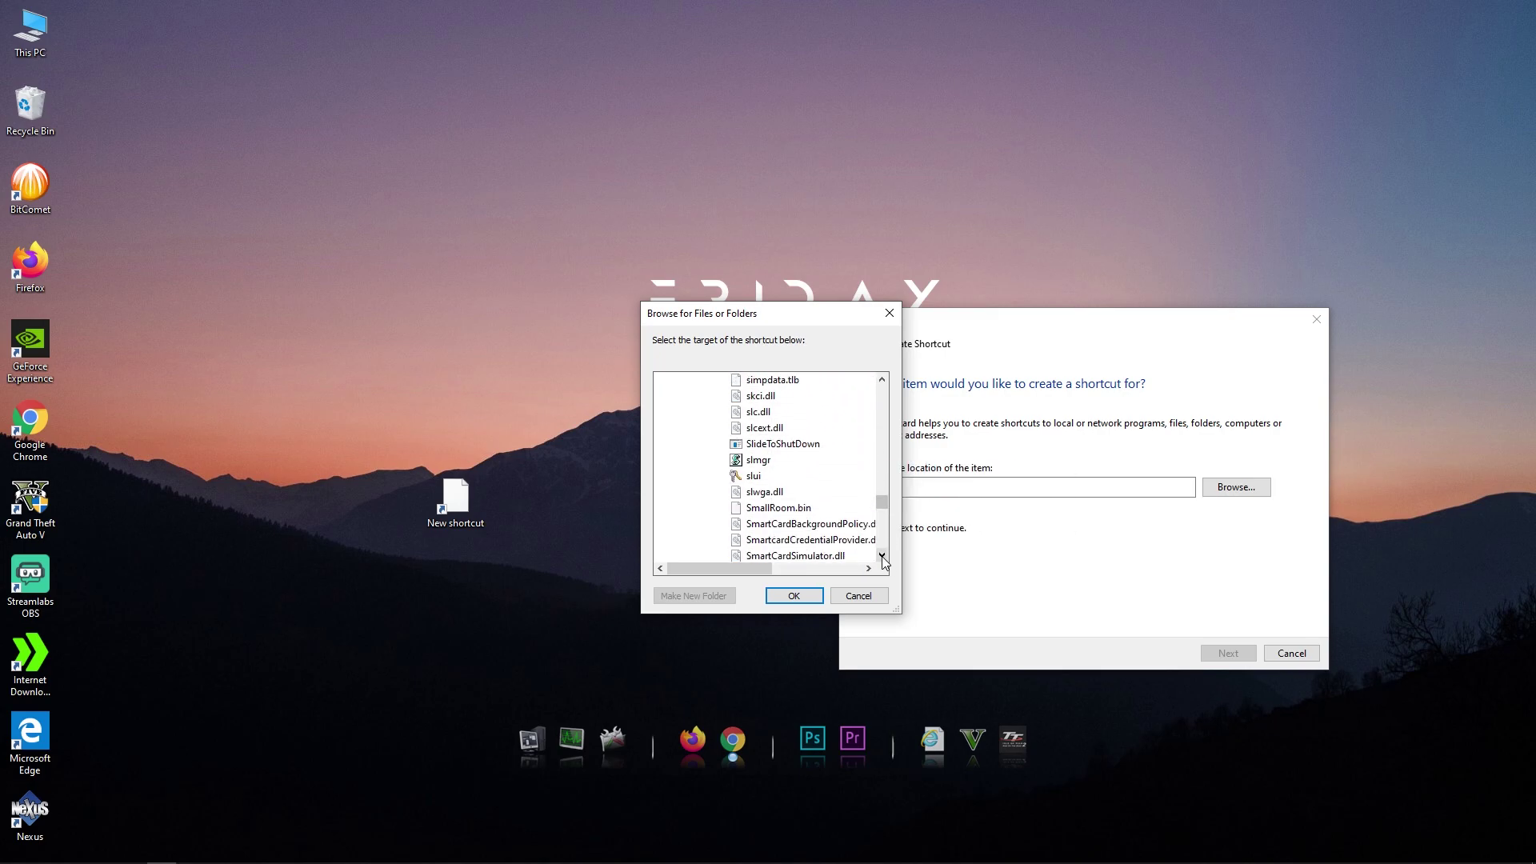
{"action": "left_click", "coordinate": [780, 445]}
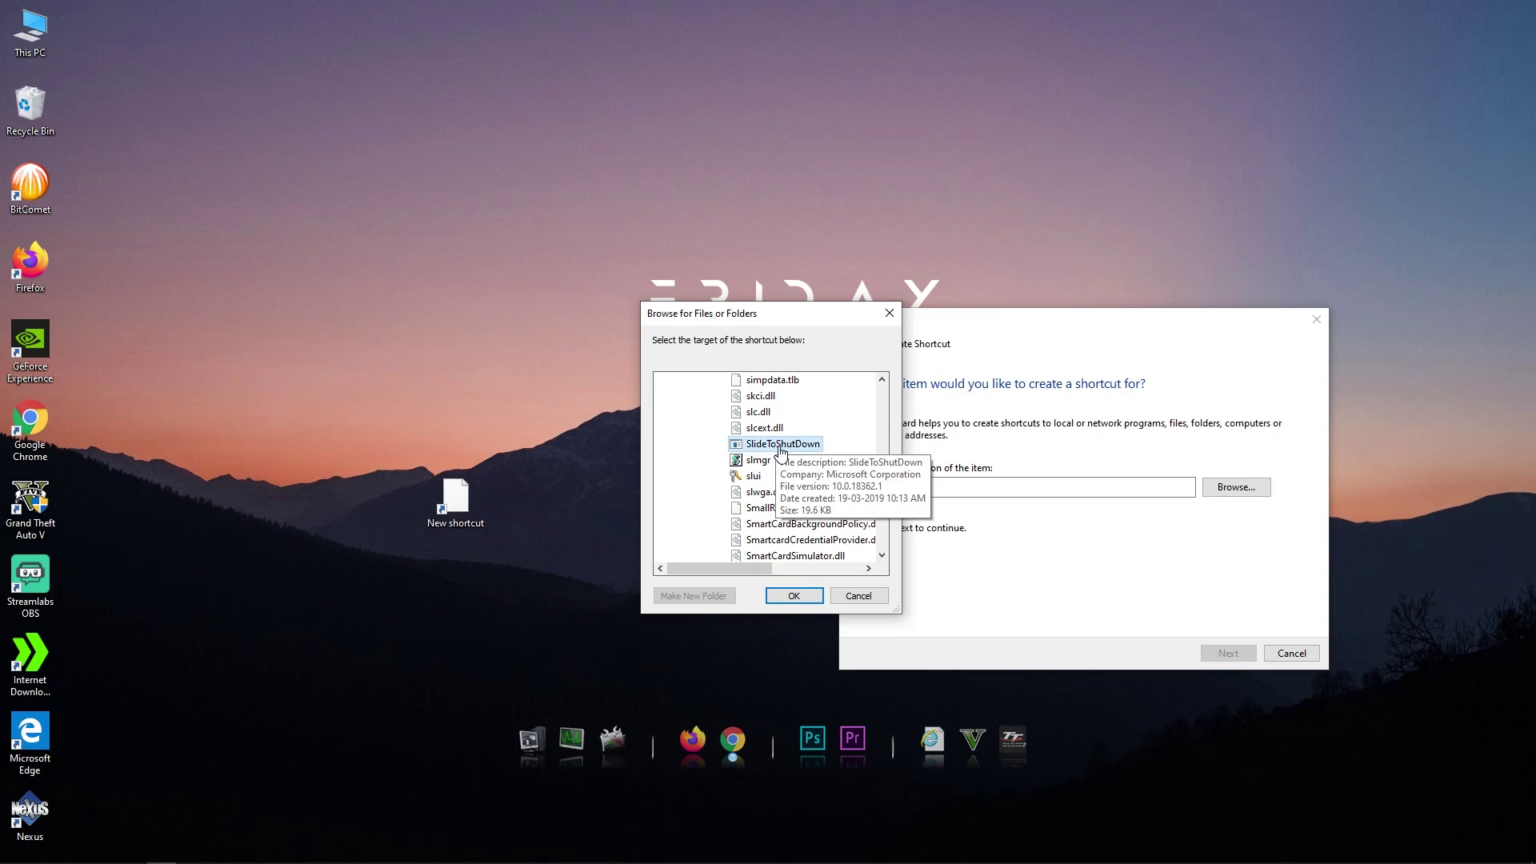
{"action": "left_click", "coordinate": [782, 597]}
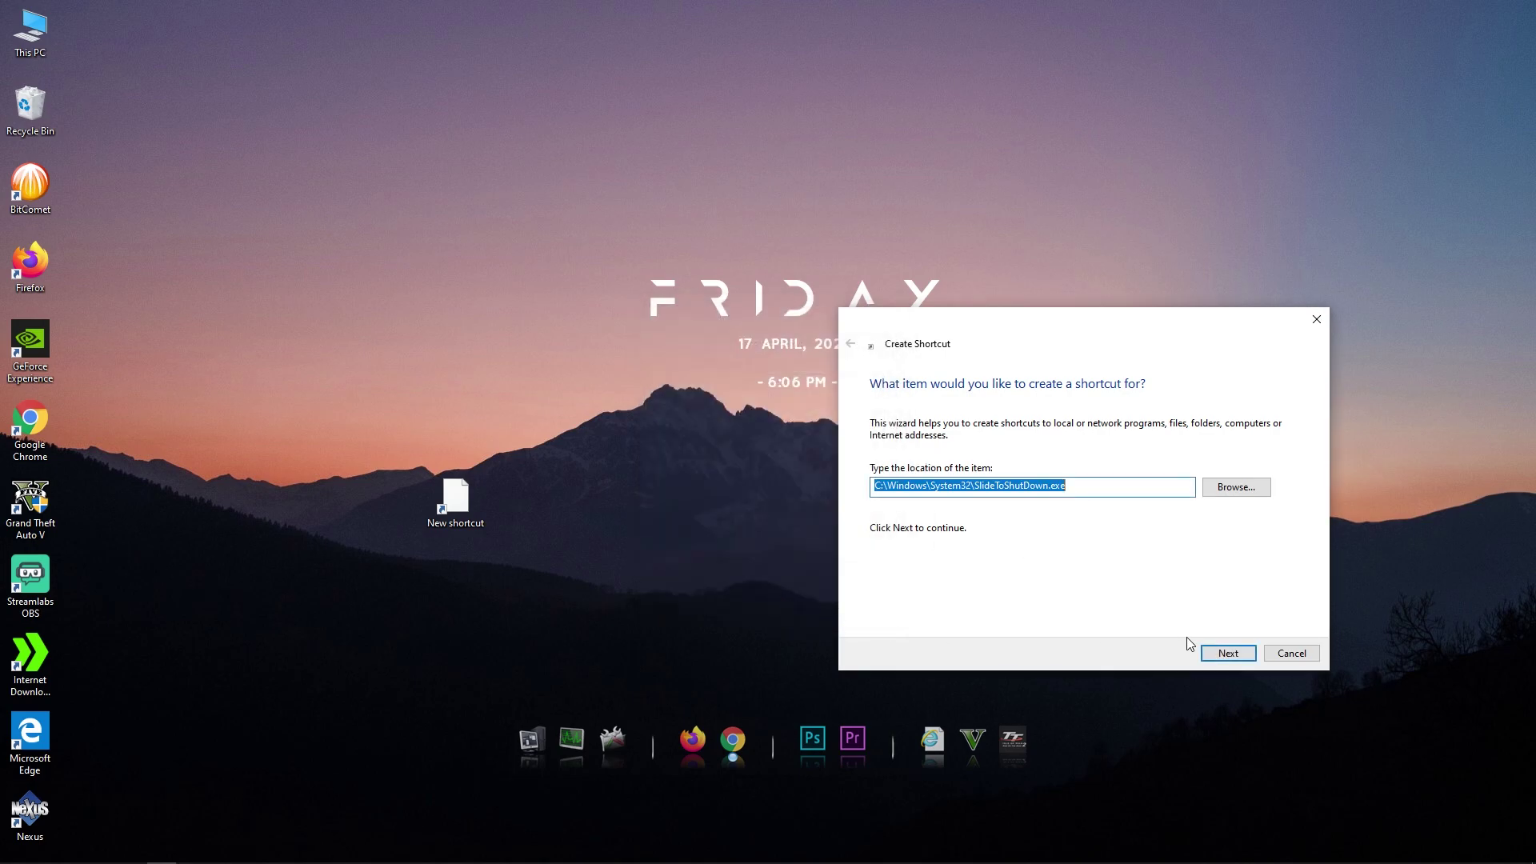
Finish creating the shortcut with the name SlideToShutDown and launch it from the desktop.
{"action": "left_click", "coordinate": [1228, 654]}
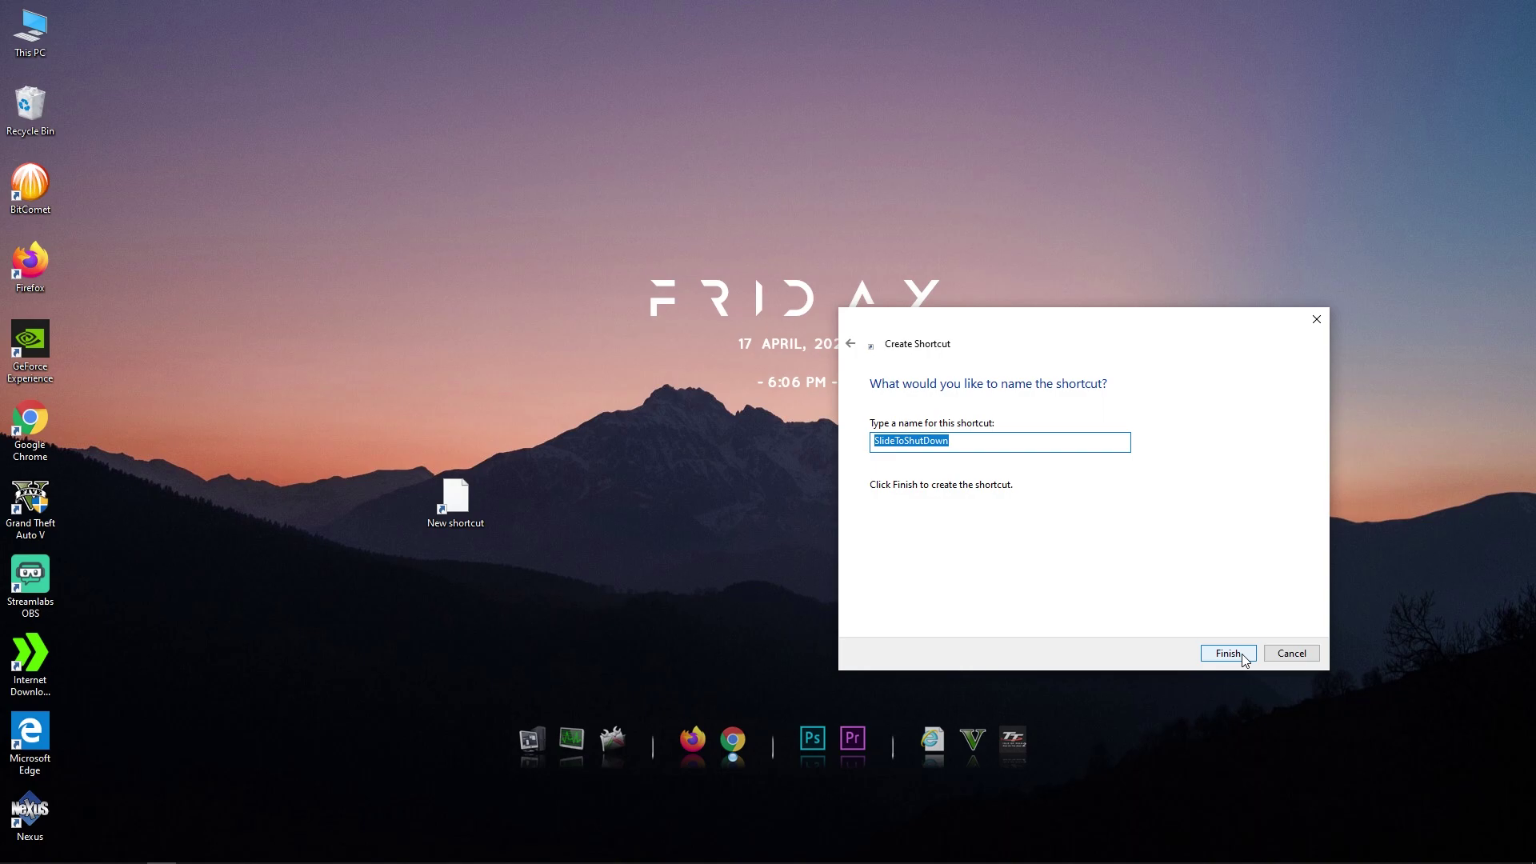
{"action": "left_click", "coordinate": [1228, 653]}
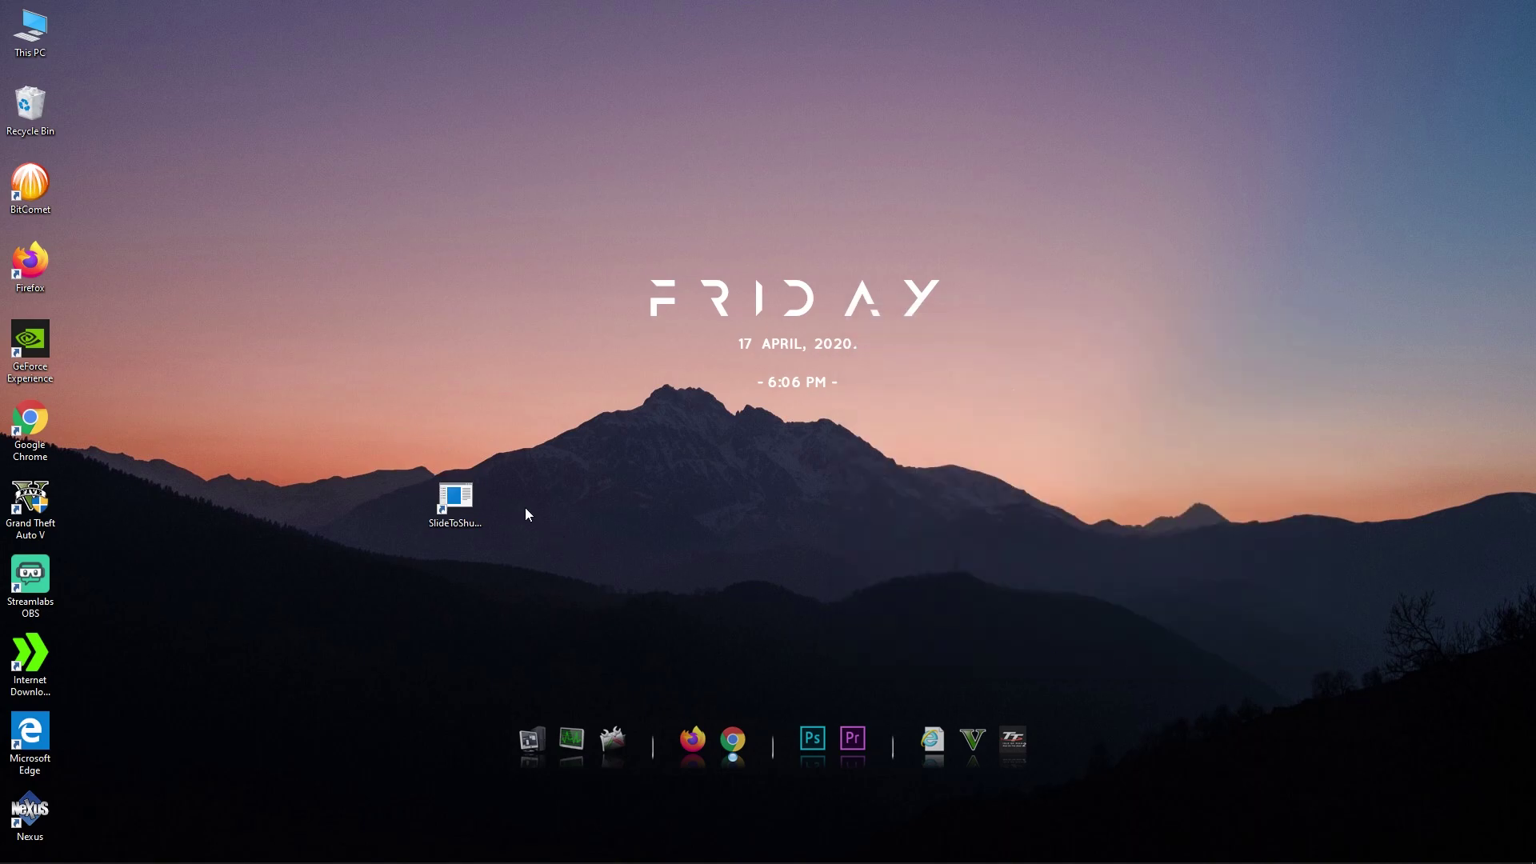
{"action": "double_click", "coordinate": [476, 501]}
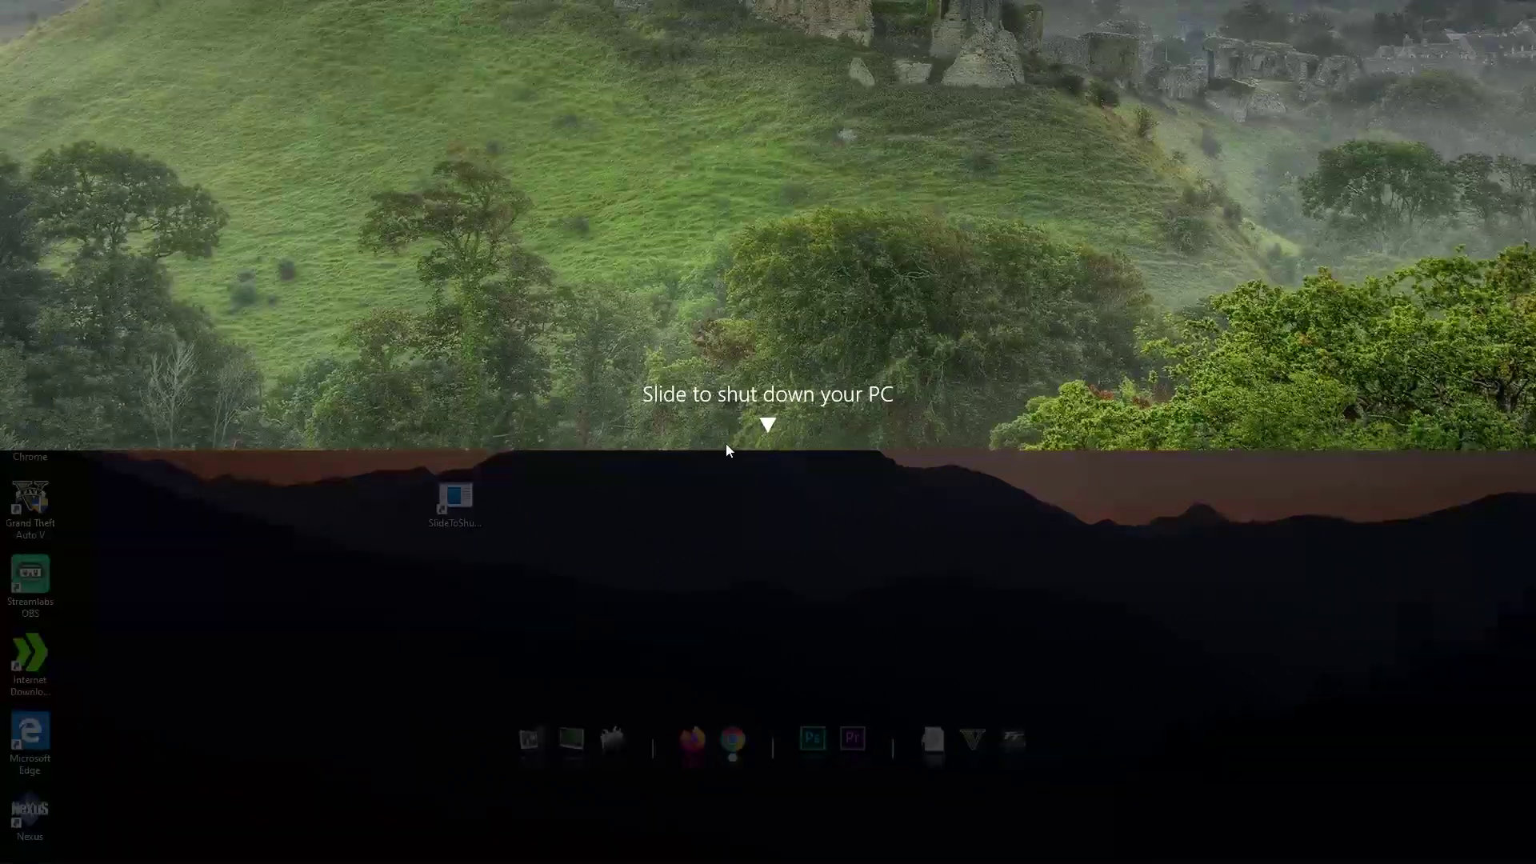
Try out the slide-to-shut-down screen without shutting down, and move the SlideToShutDown shortcut beside the This PC icon.
{"action": "left_click_drag", "start_coordinate": [727, 443], "coordinate": [768, 521]}
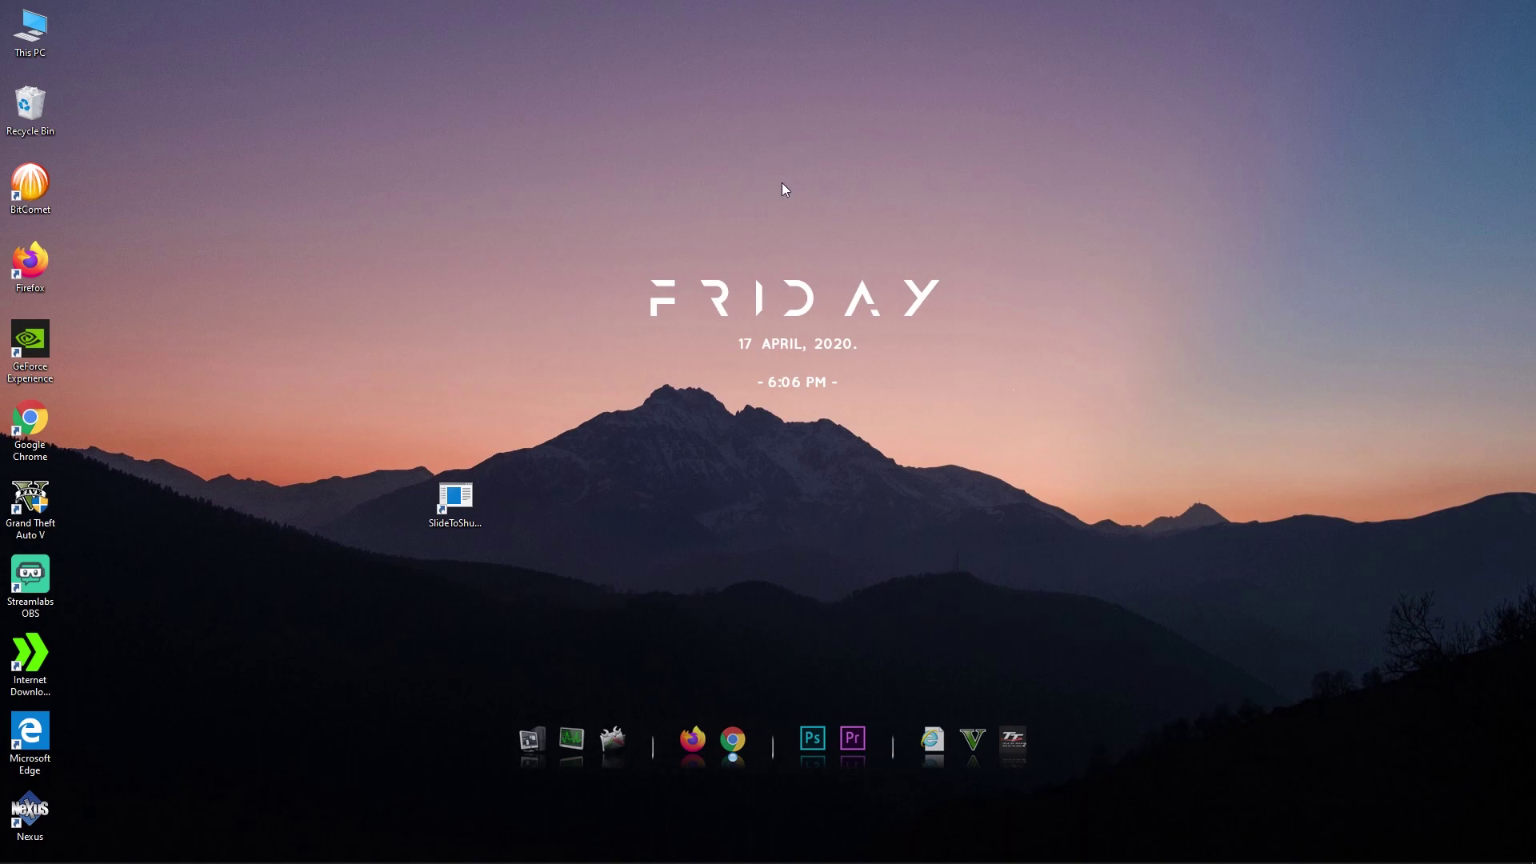
{"action": "left_click_drag", "start_coordinate": [470, 499], "coordinate": [99, 45]}
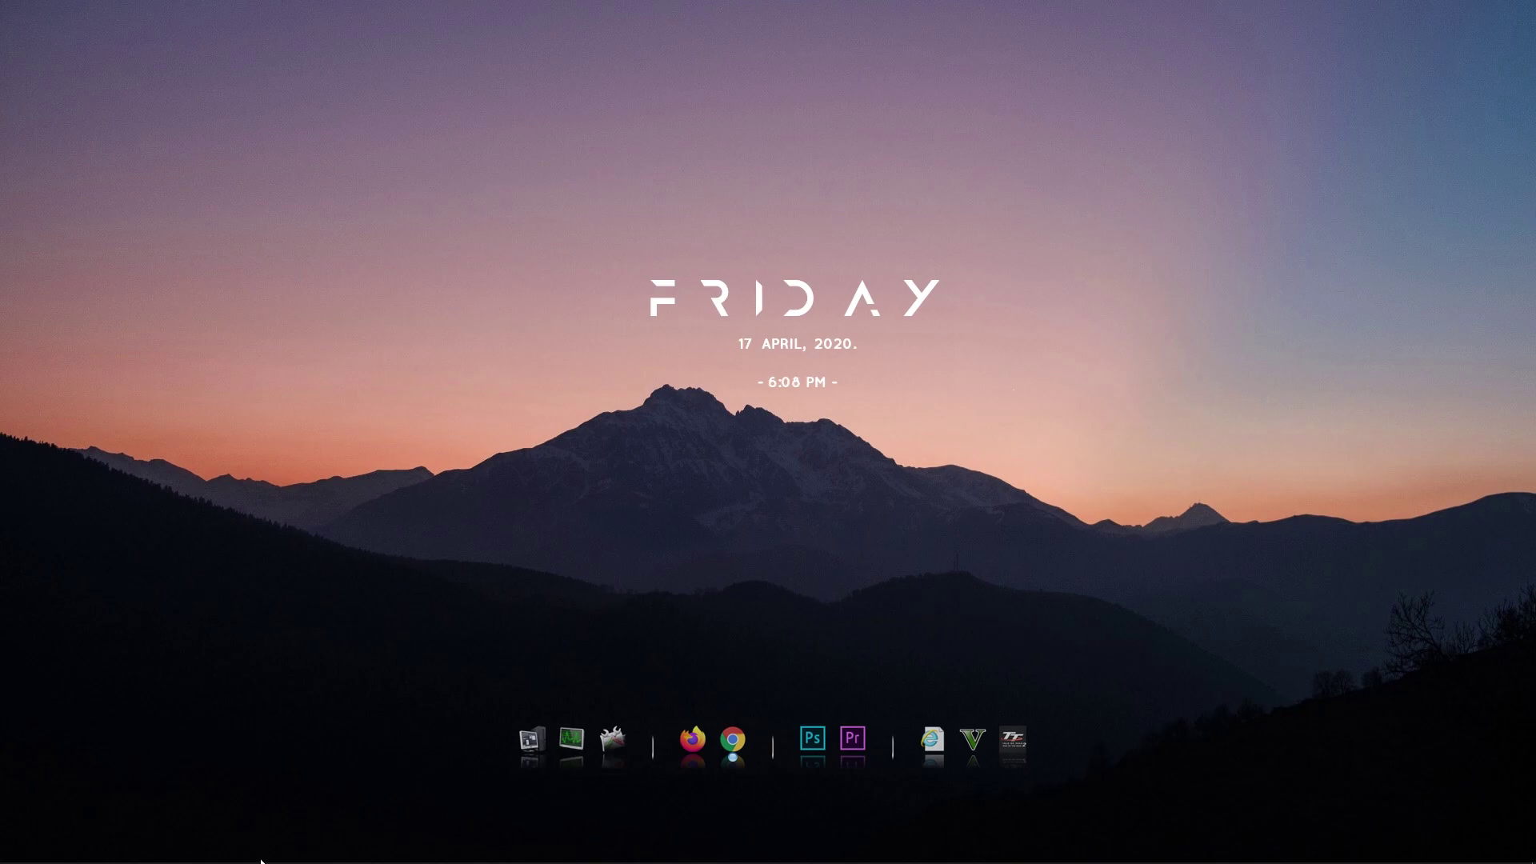
Dictate a line of text into a blank Notepad document with Windows voice typing, and close it without saving.
{"action": "left_click", "coordinate": [308, 853]}
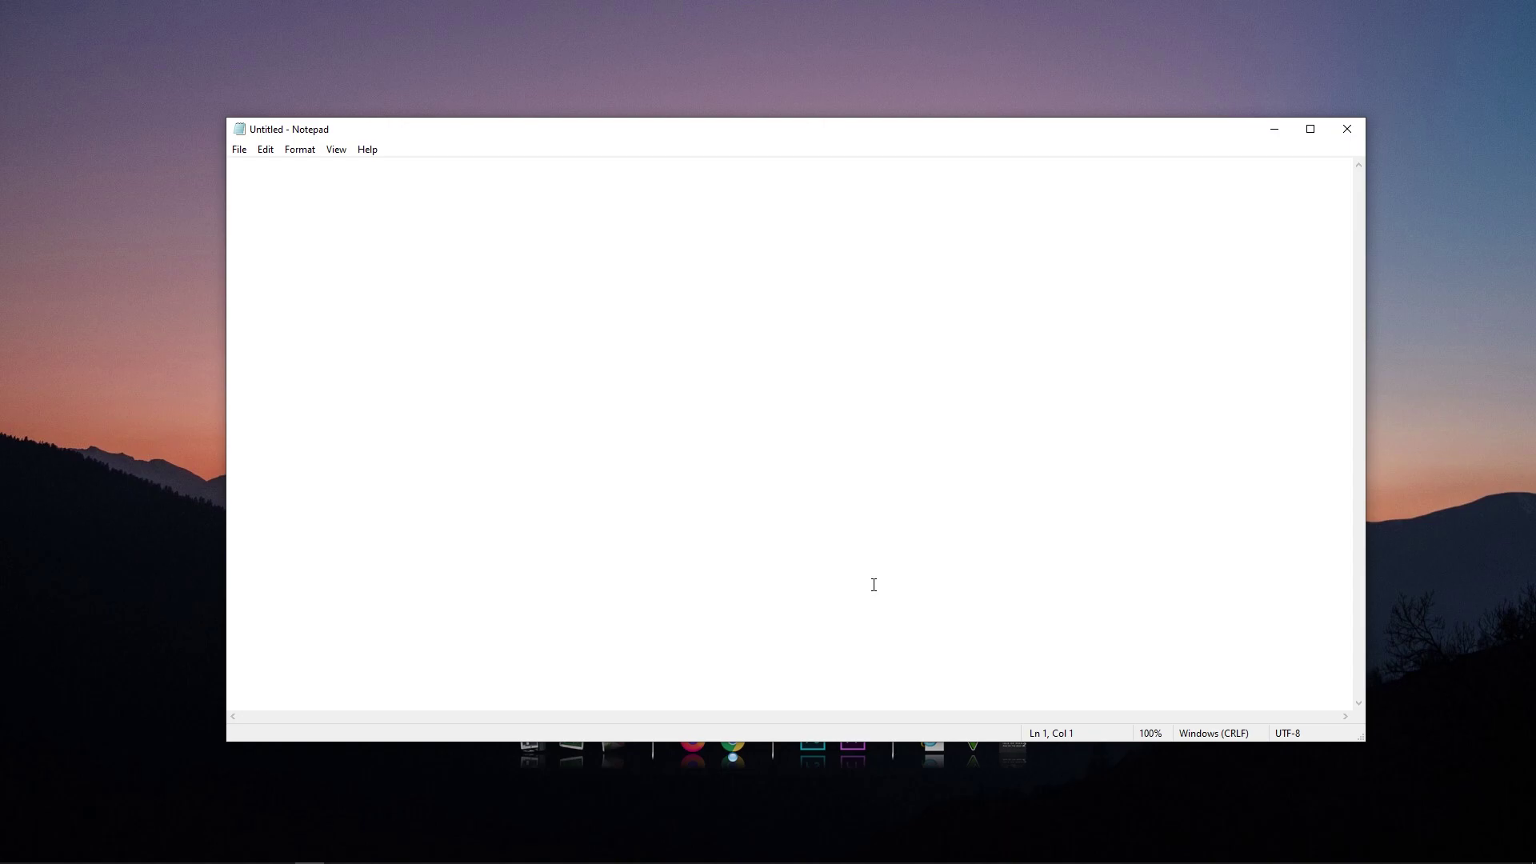
{"action": "key", "text": "super+h"}
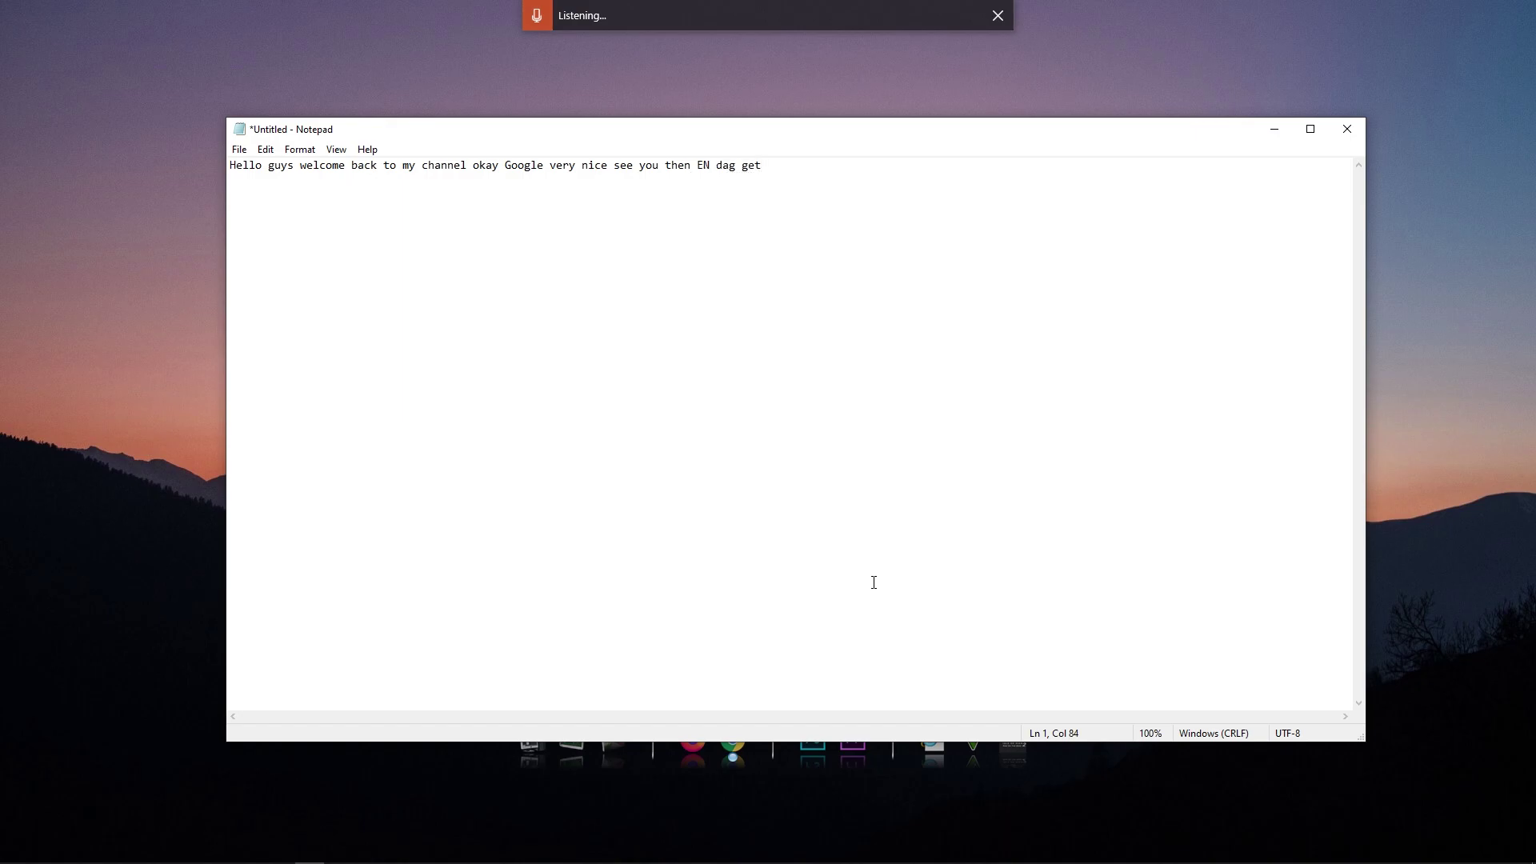
{"action": "left_click", "coordinate": [996, 18]}
{"action": "left_click", "coordinate": [1347, 130]}
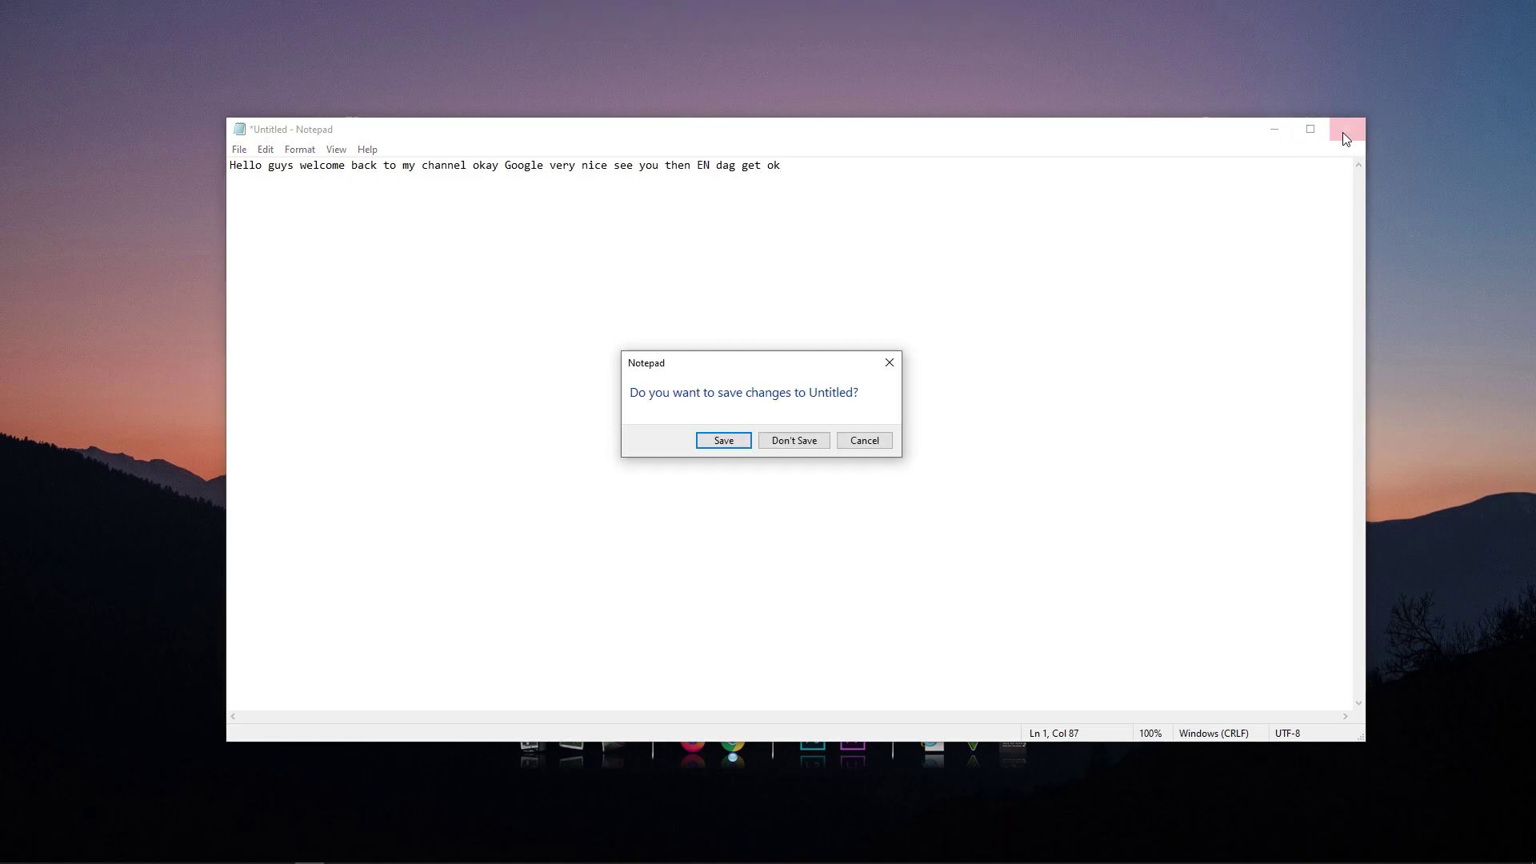
{"action": "left_click", "coordinate": [792, 441]}
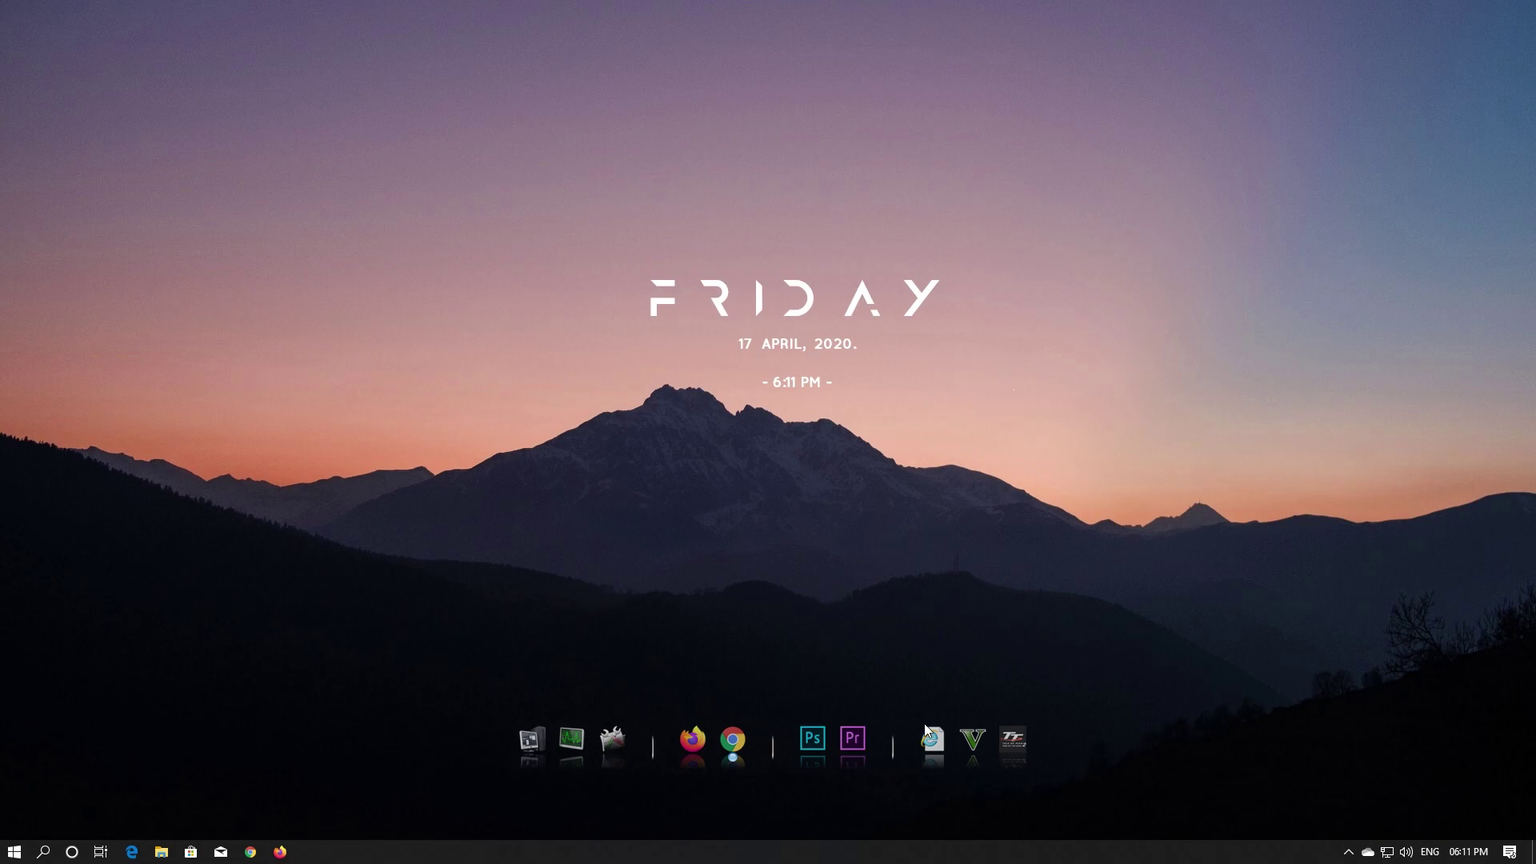
Switch to YouTube in a single maximised Chrome tab and open the American Truck Simulator free installation video from Malayalees Youtube Channel.
{"action": "left_click", "coordinate": [925, 752]}
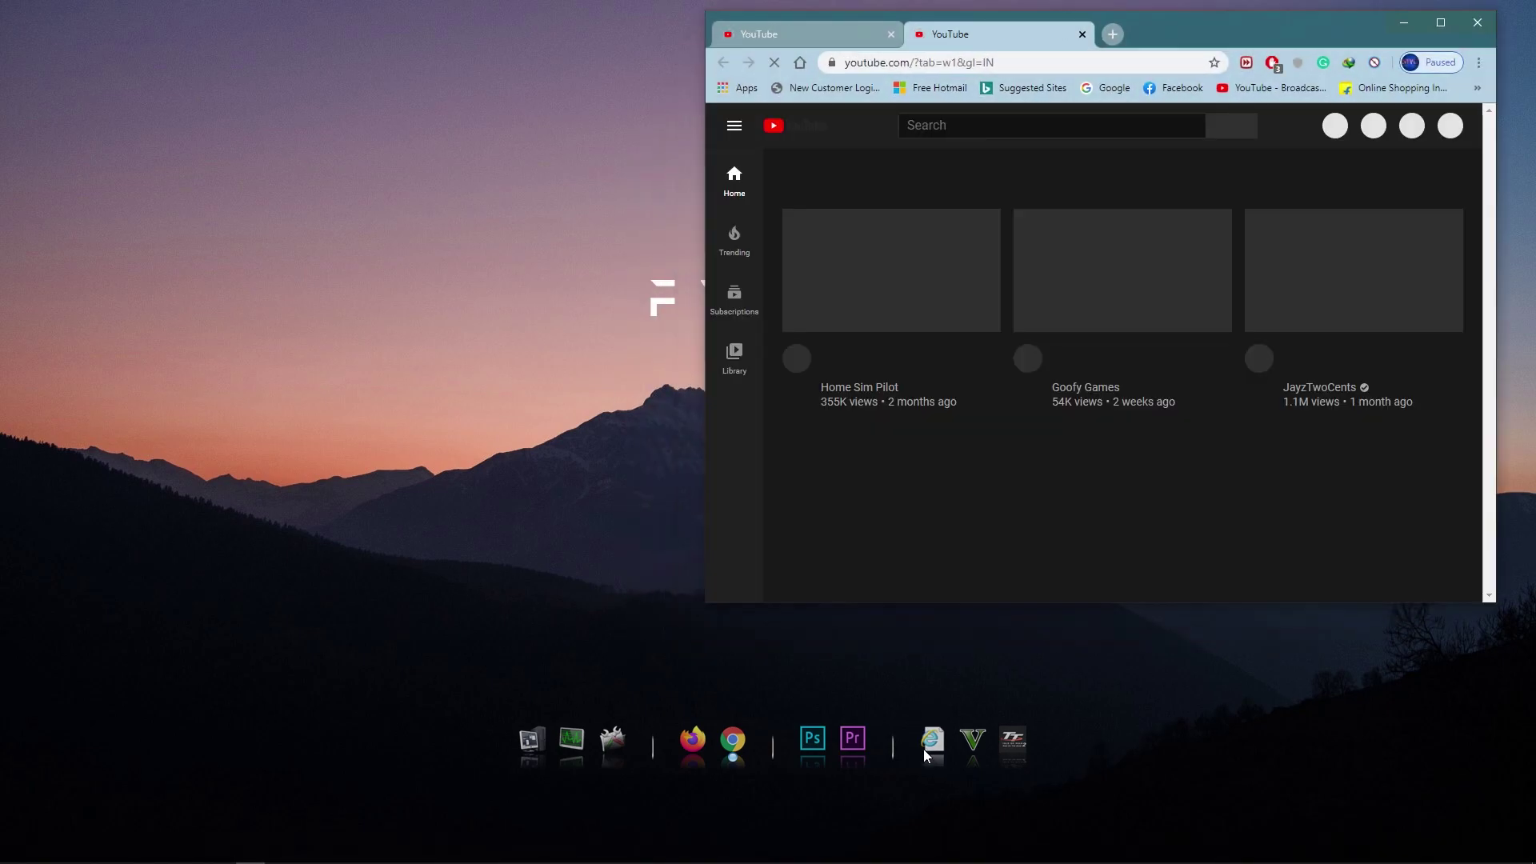
{"action": "left_click", "coordinate": [891, 34]}
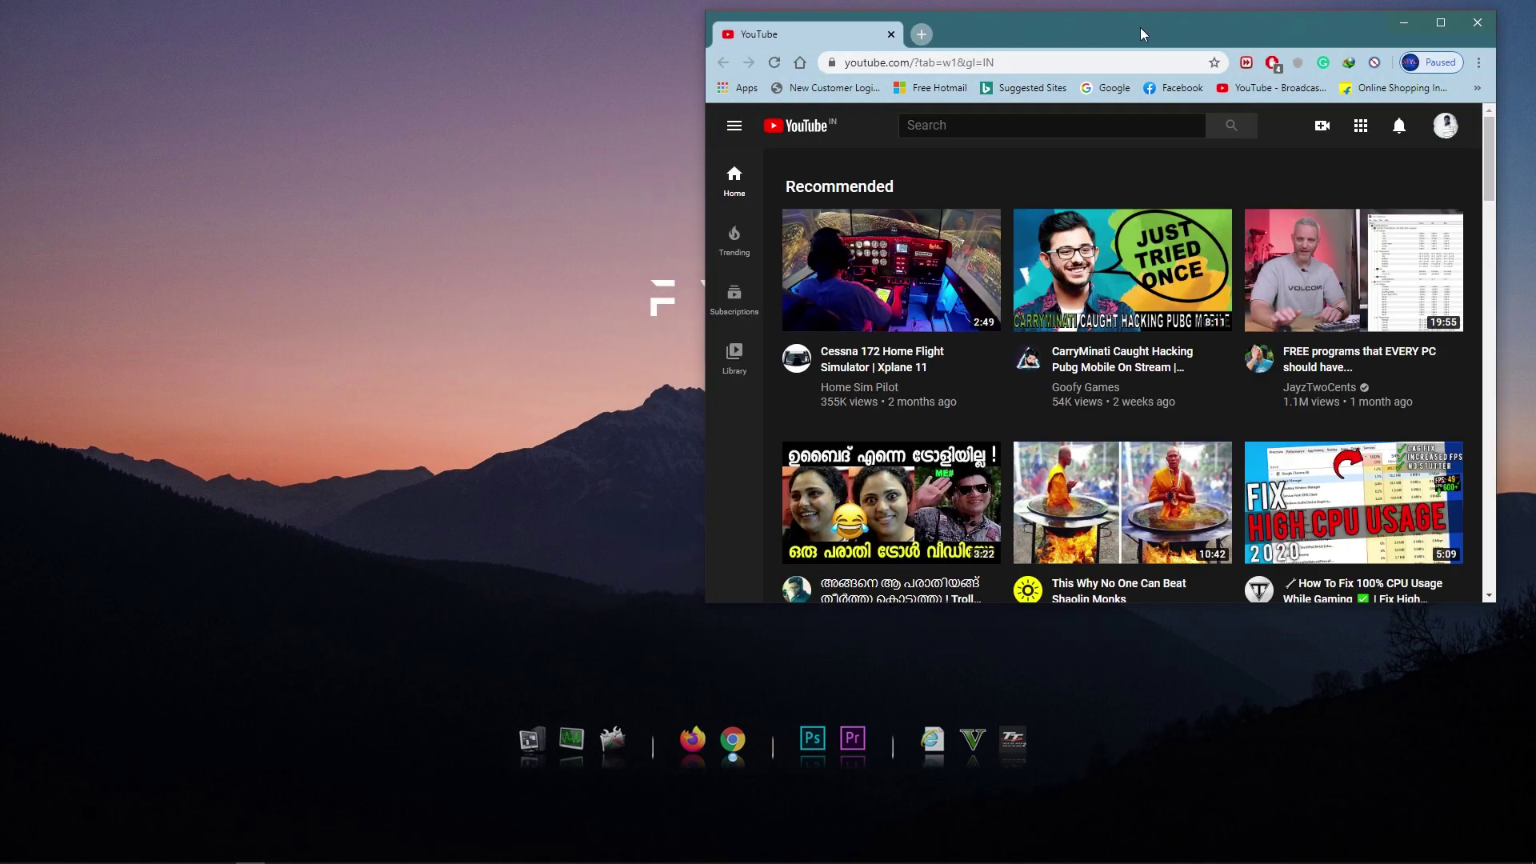
{"action": "double_click", "coordinate": [1140, 28]}
{"action": "left_click", "coordinate": [101, 516]}
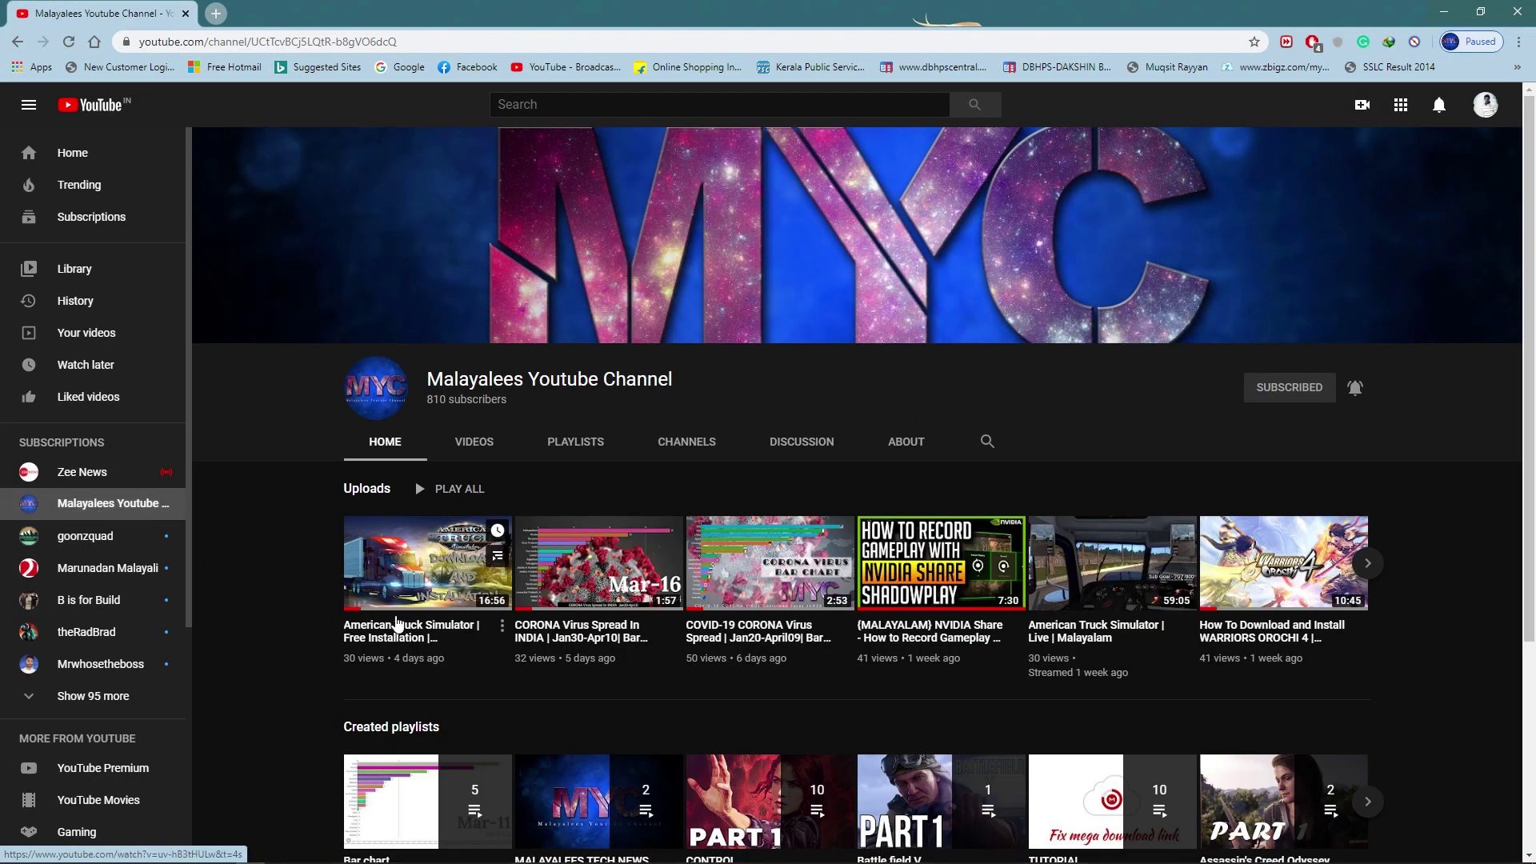
{"action": "left_click", "coordinate": [387, 612]}
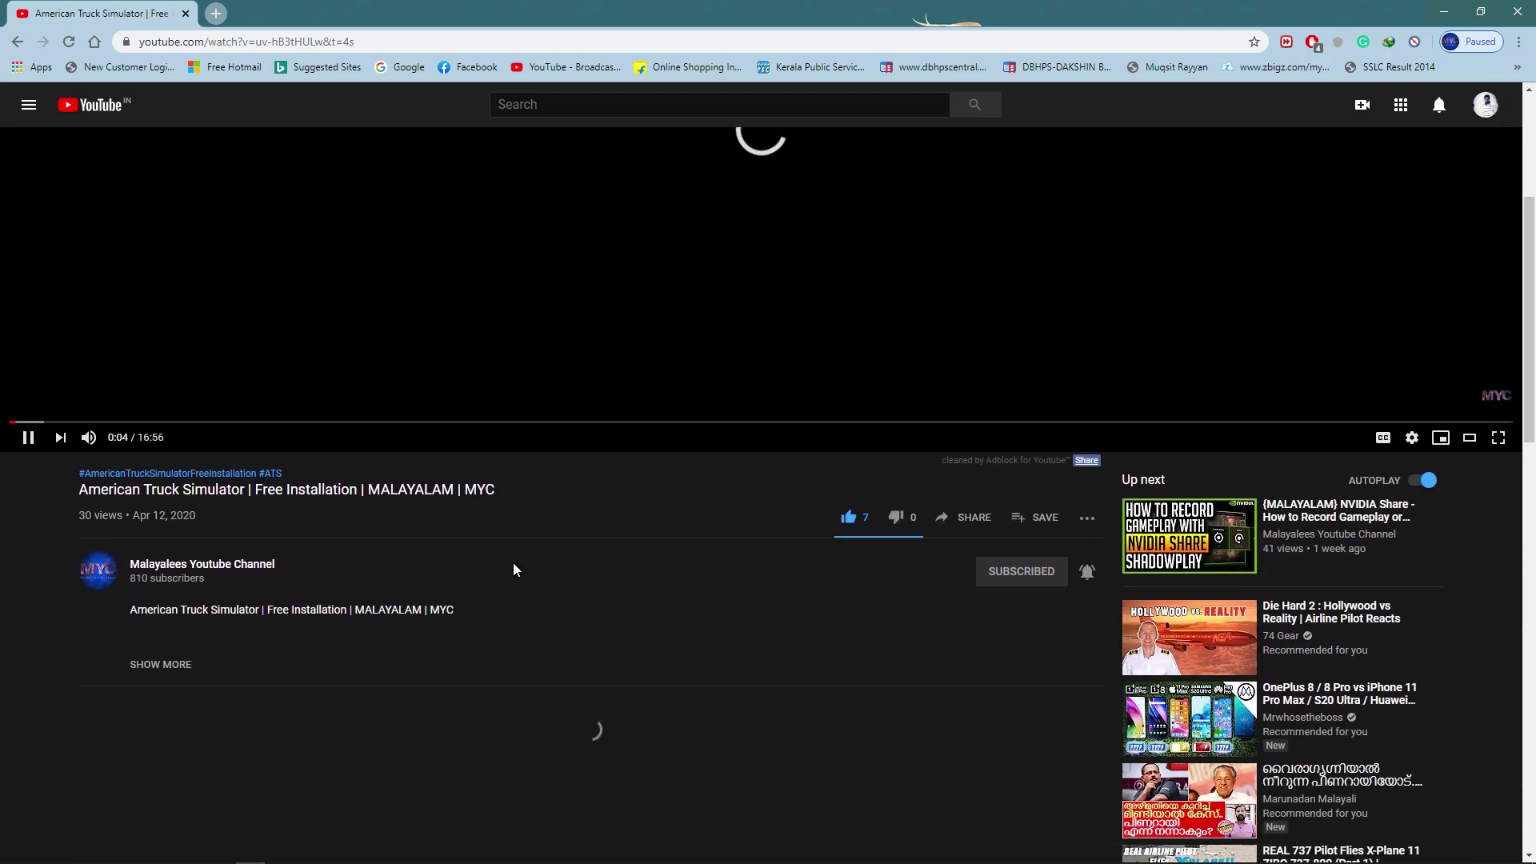
Fill a new public comment from the emoji panel with two red hearts, two laughing faces, a winking face and another heart.
{"action": "scroll", "coordinate": [513, 569], "scroll_direction": "down", "scroll_amount": 4}
{"action": "left_click", "coordinate": [190, 432]}
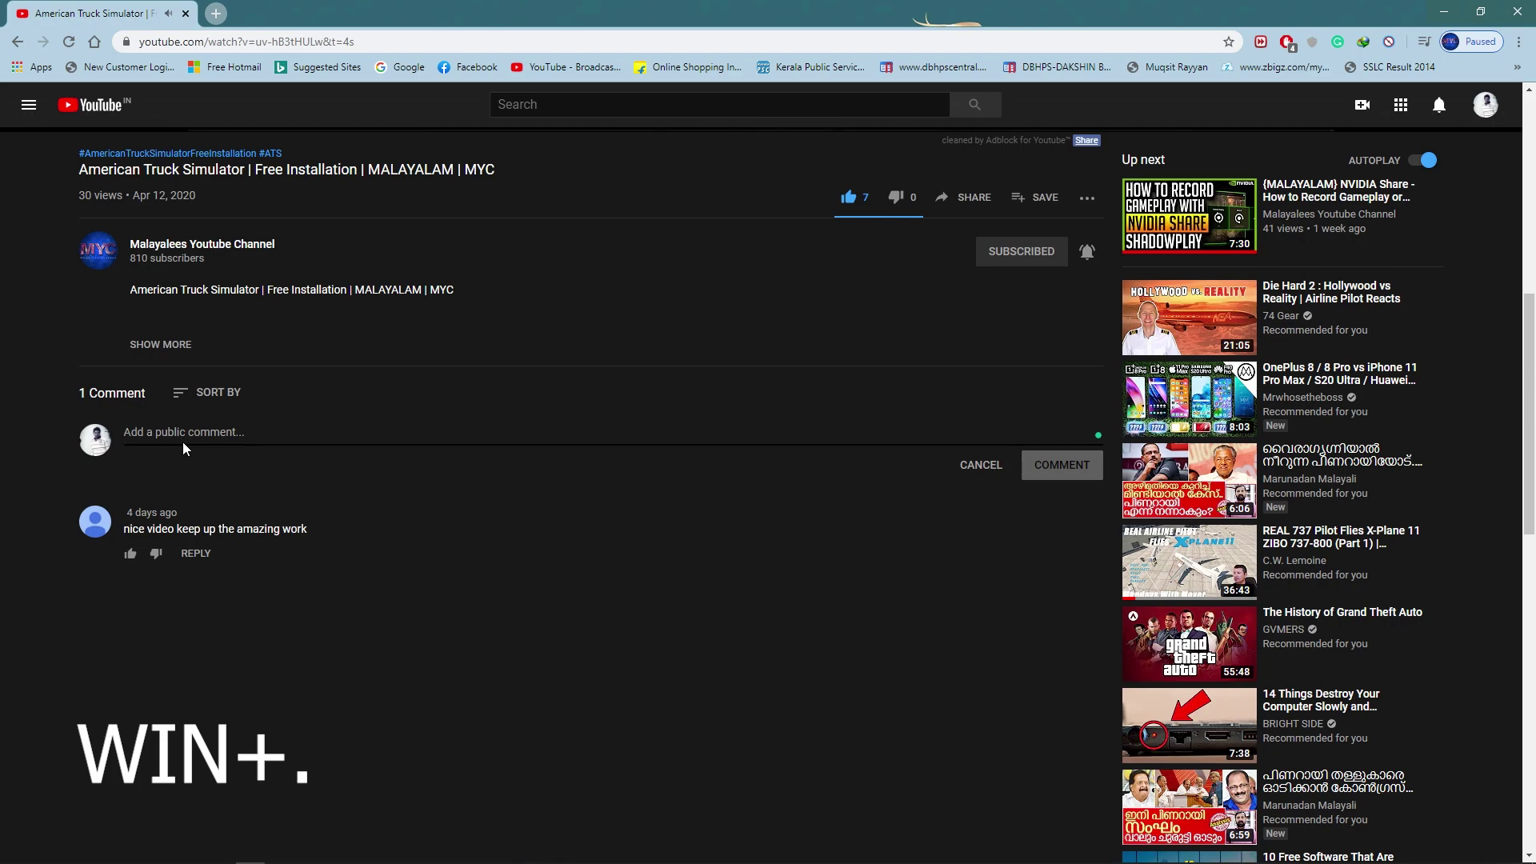
{"action": "key", "text": "super+period"}
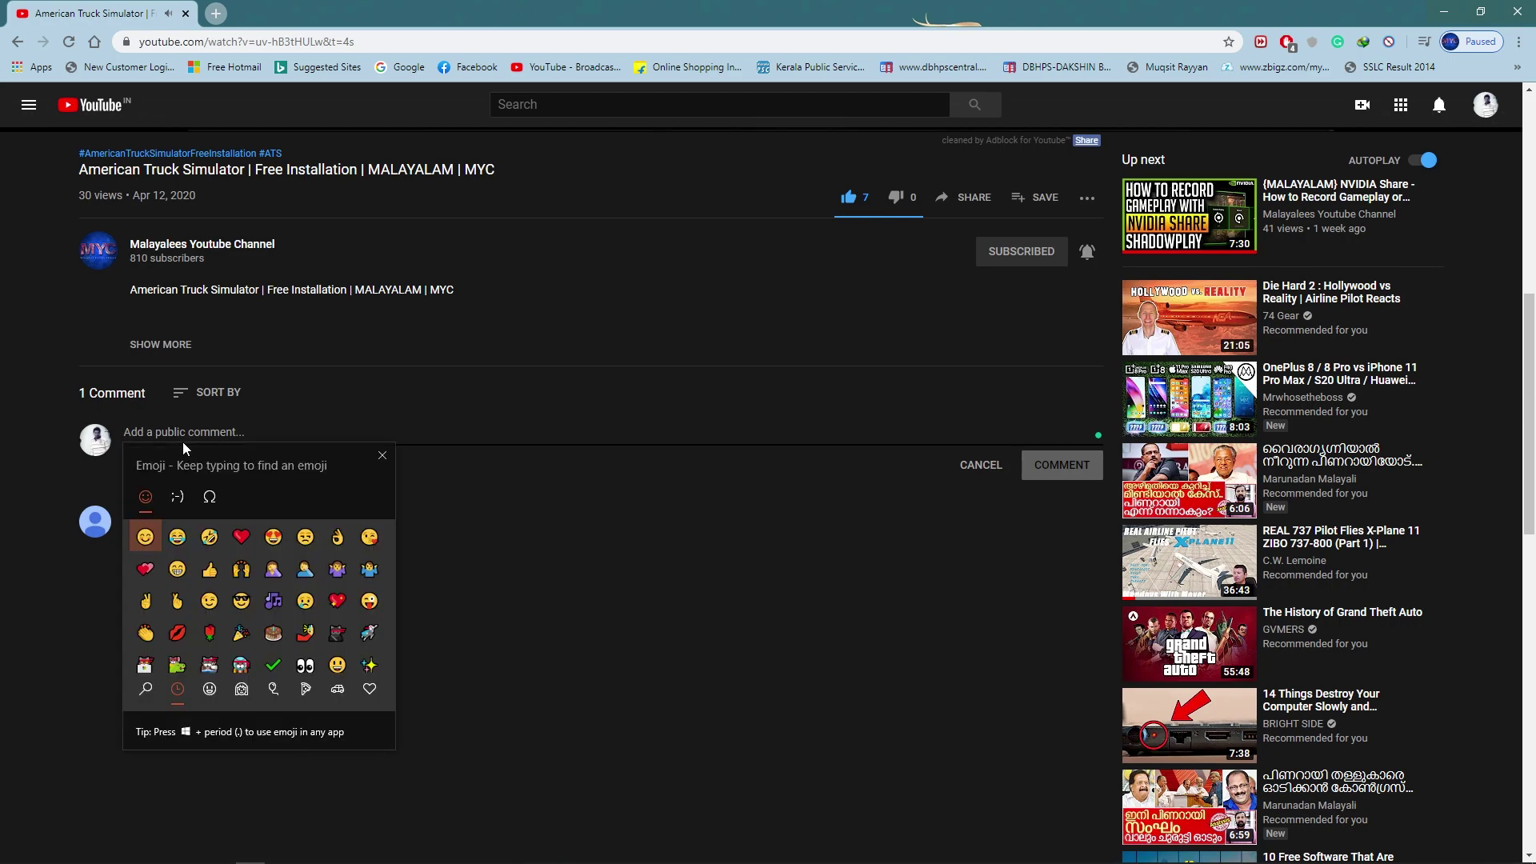
{"action": "left_click", "coordinate": [240, 537]}
{"action": "left_click", "coordinate": [240, 537]}
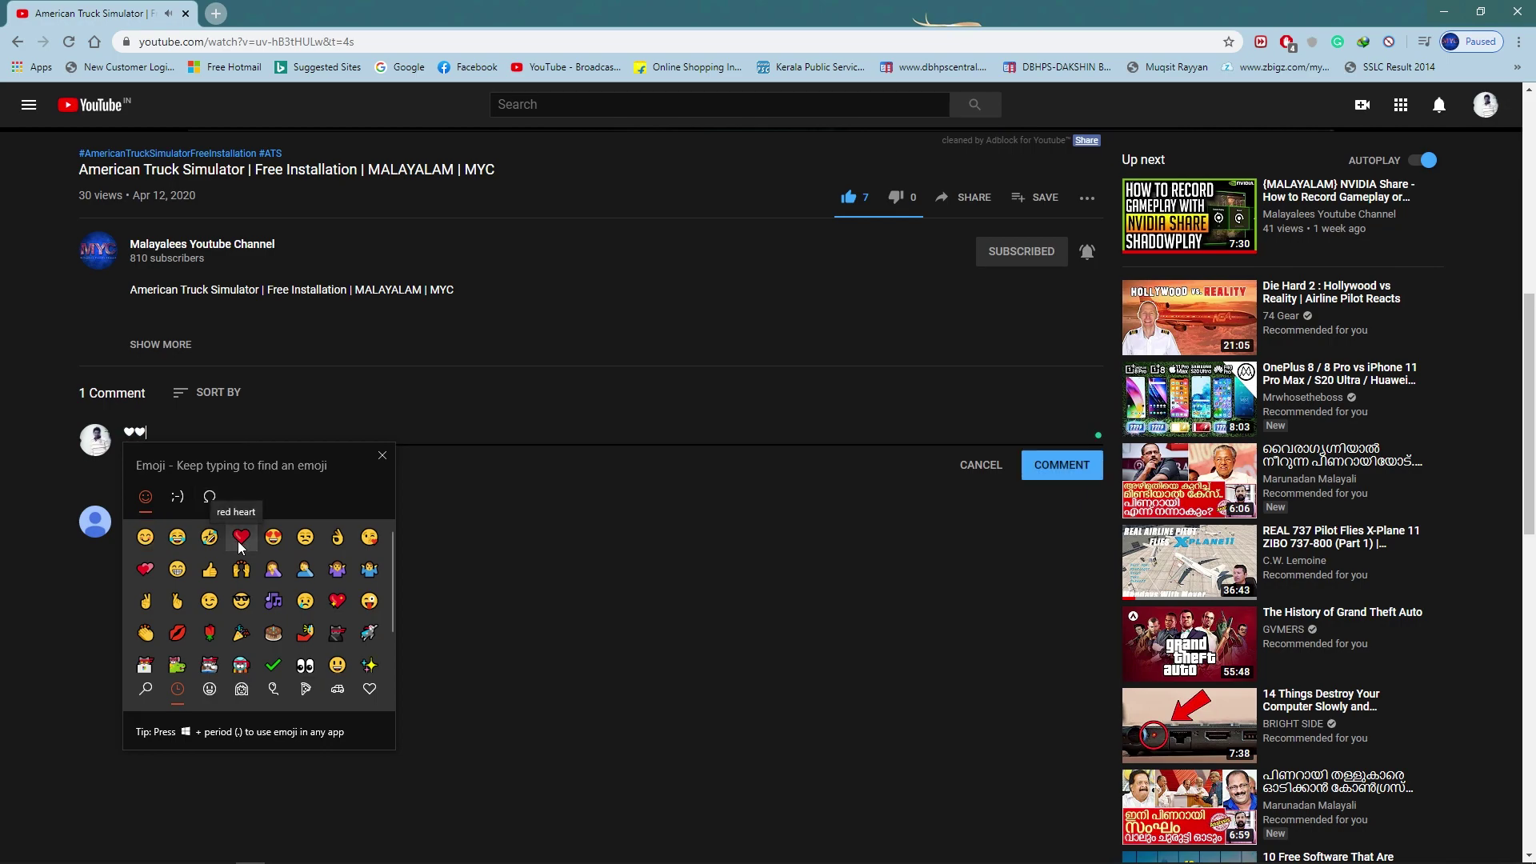
{"action": "left_click", "coordinate": [178, 542]}
{"action": "left_click", "coordinate": [208, 542]}
{"action": "left_click", "coordinate": [209, 600]}
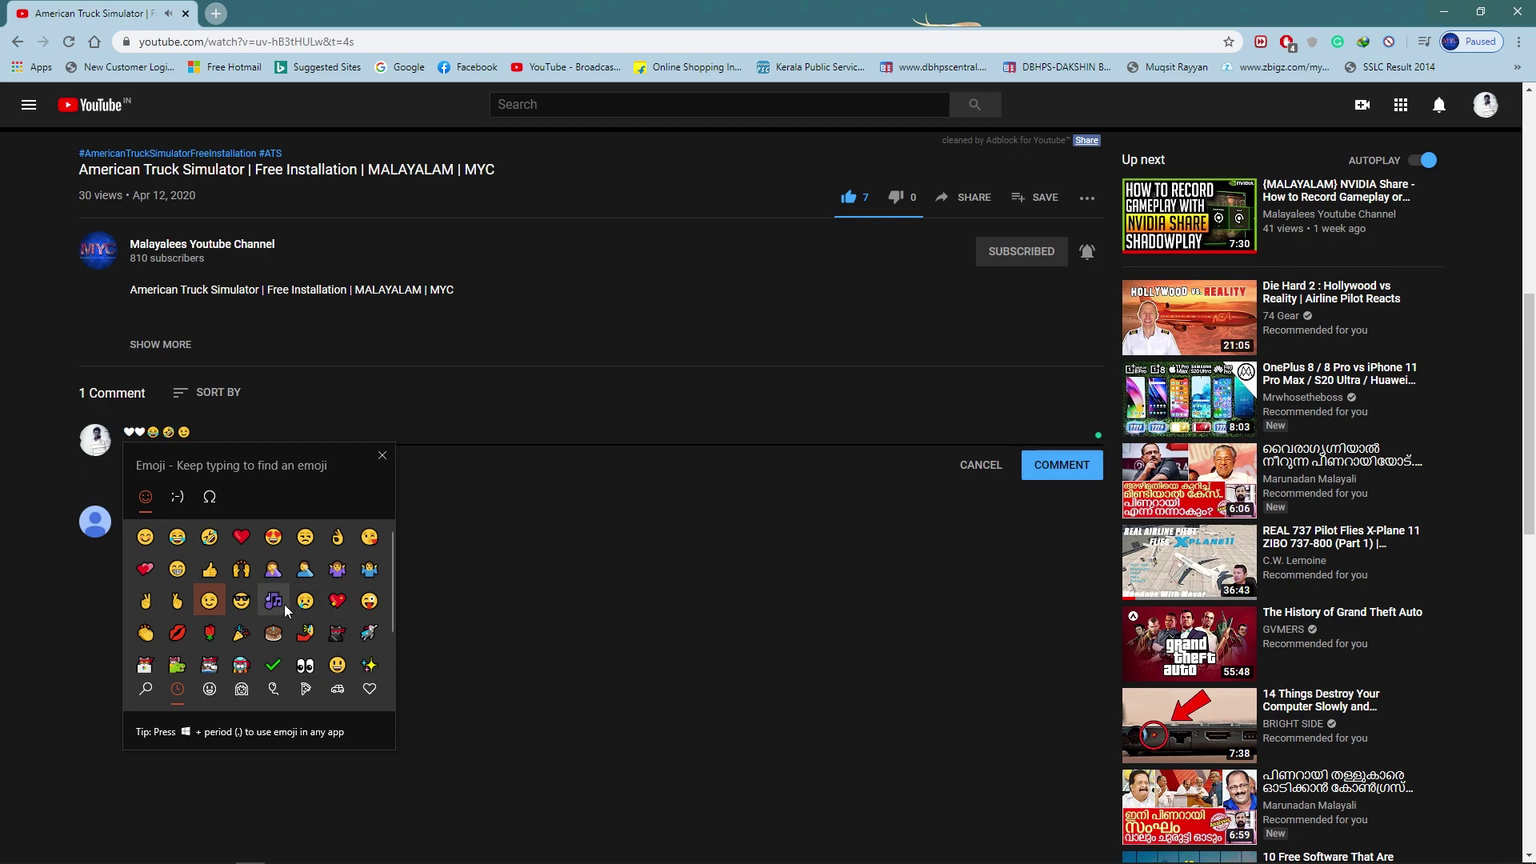
{"action": "left_click", "coordinate": [337, 602]}
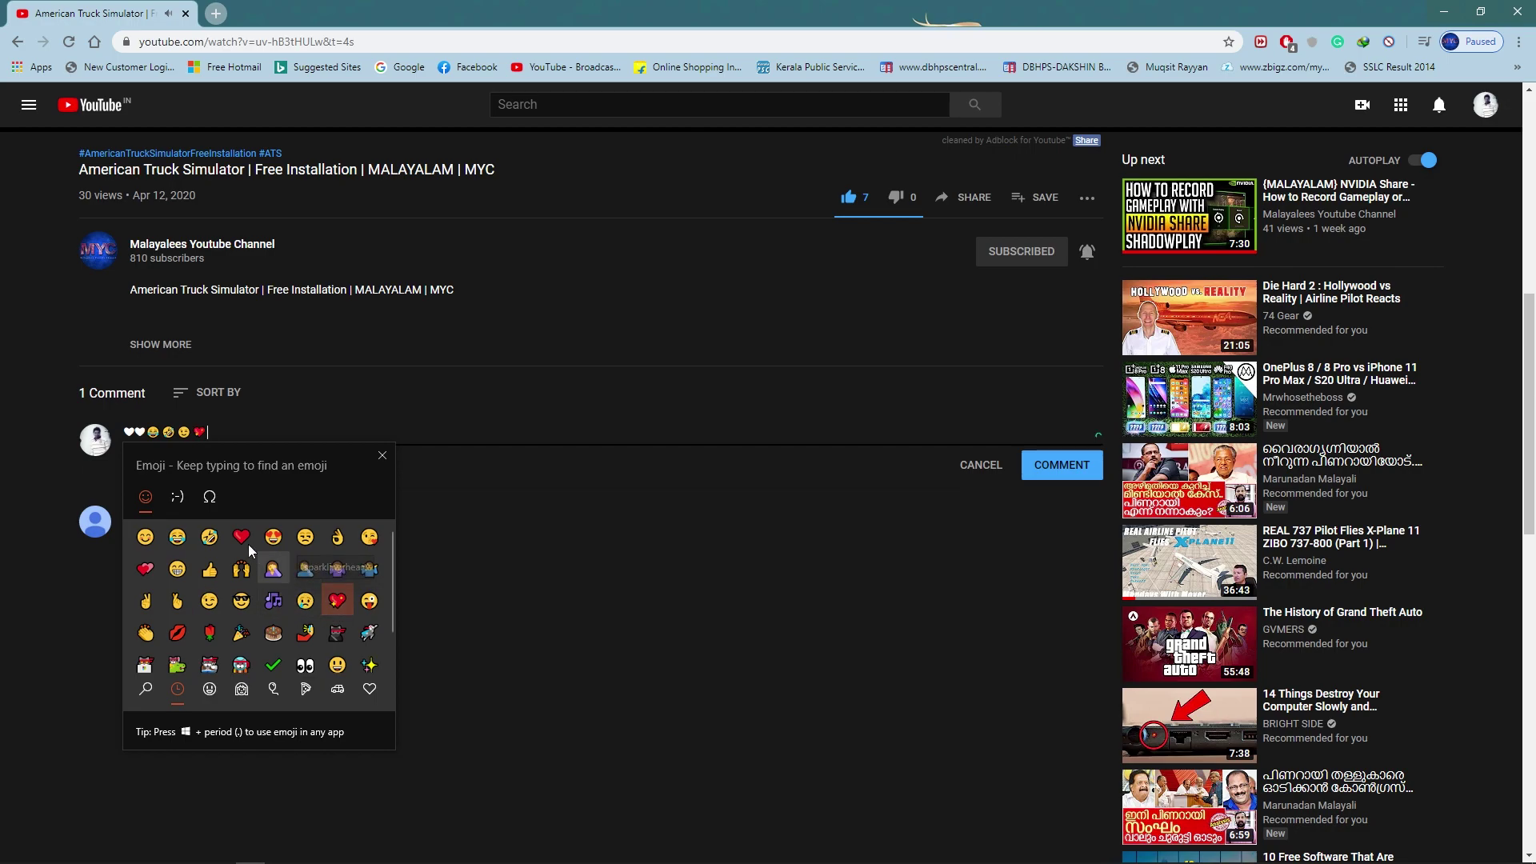
Add the kaomoji (●'◡'●) to the comment, look at the symbols set, and close the emoji panel.
{"action": "left_click", "coordinate": [177, 497]}
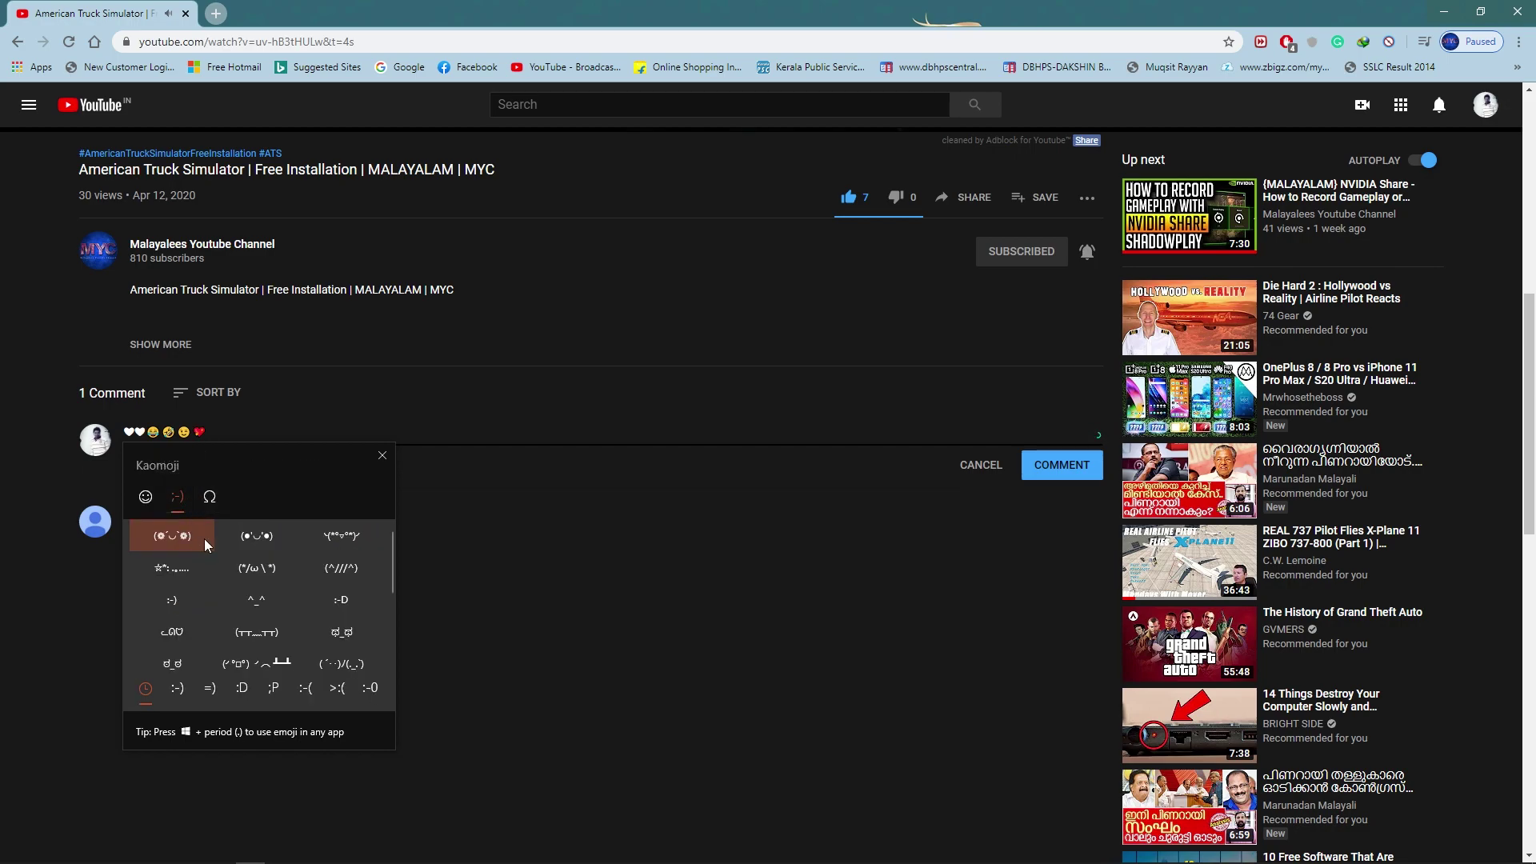
{"action": "left_click", "coordinate": [245, 544]}
{"action": "left_click", "coordinate": [209, 497]}
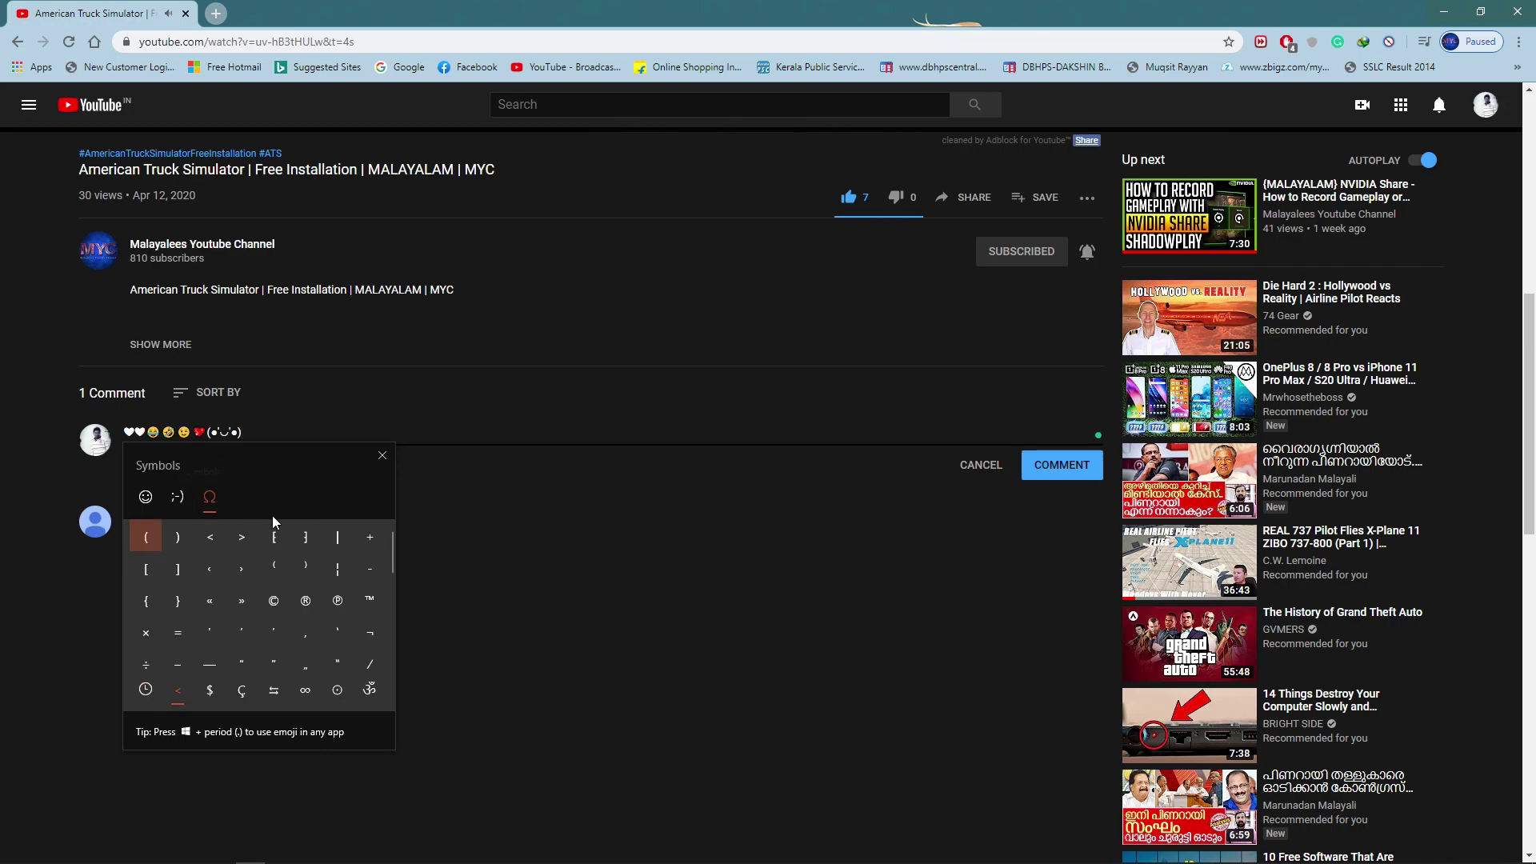
{"action": "left_click", "coordinate": [152, 493]}
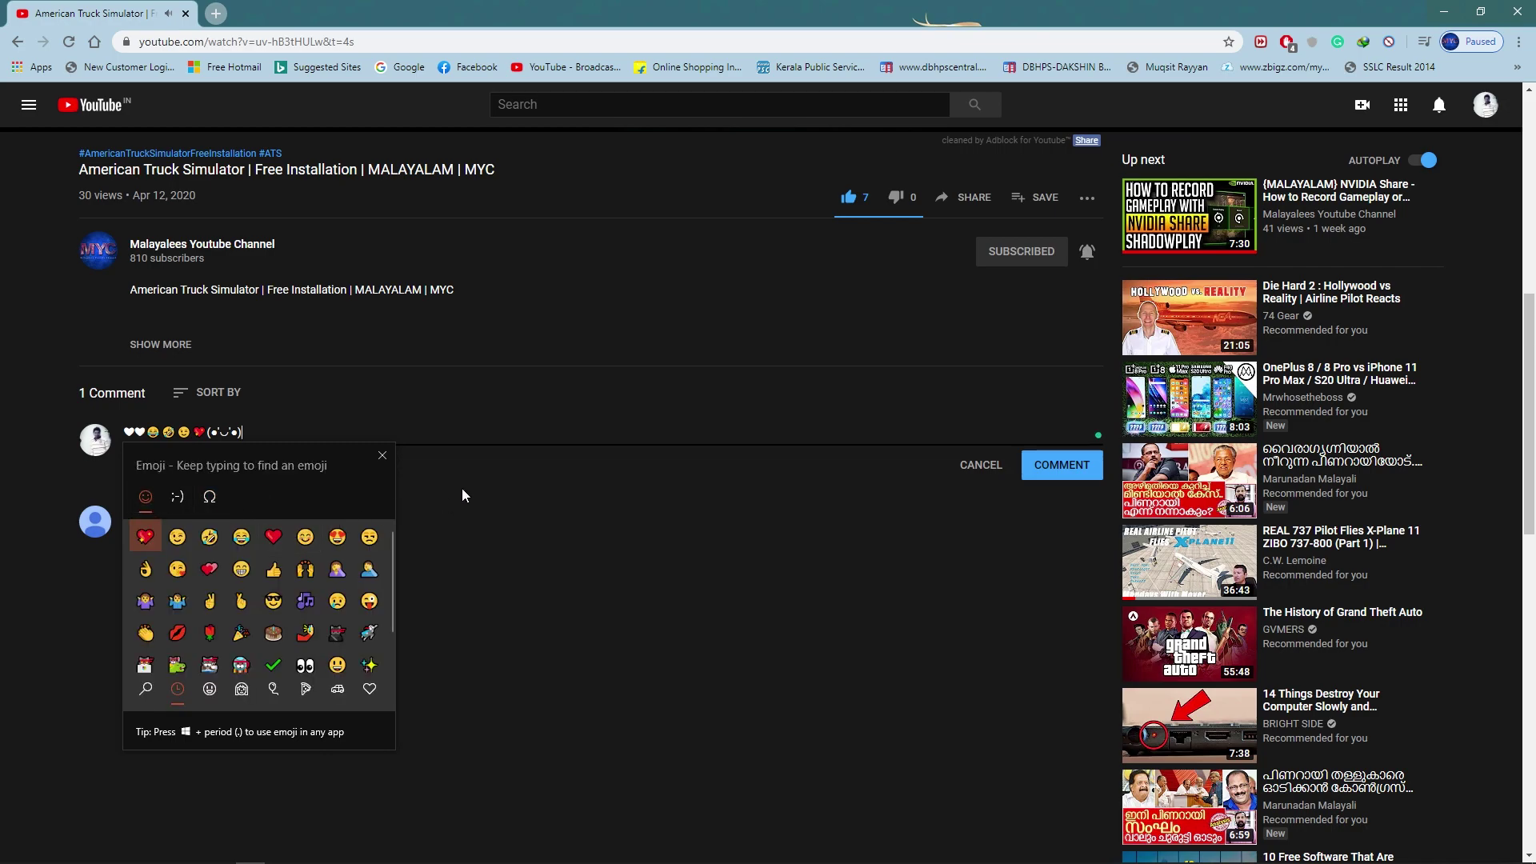
{"action": "left_click", "coordinate": [391, 457]}
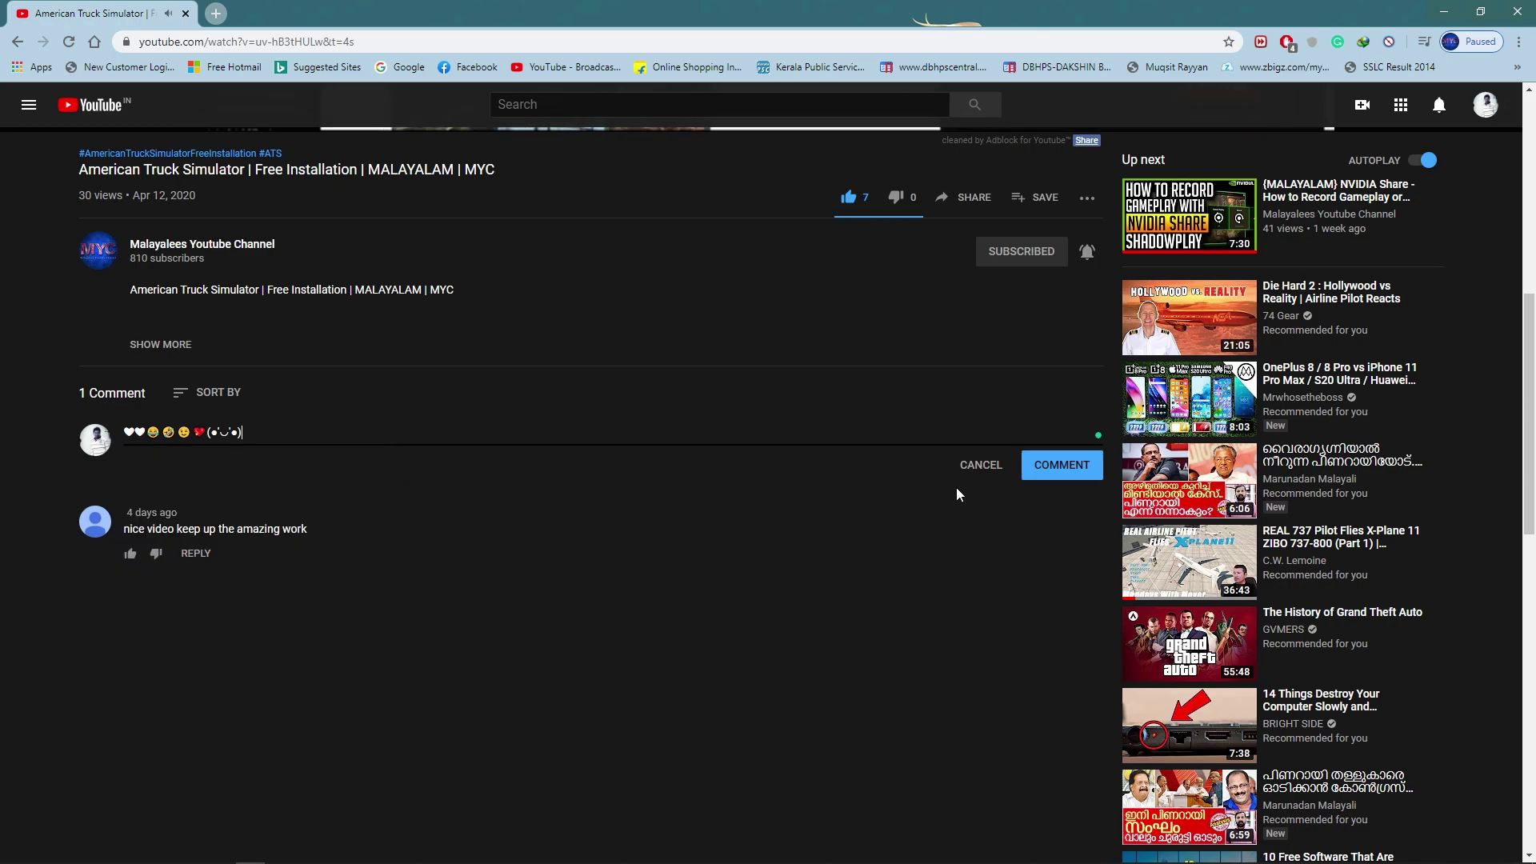
Discard the unposted comment, return to the YouTube home page, and minimise the browser.
{"action": "left_click", "coordinate": [983, 466]}
{"action": "scroll", "coordinate": [898, 641], "scroll_direction": "up", "scroll_amount": 8}
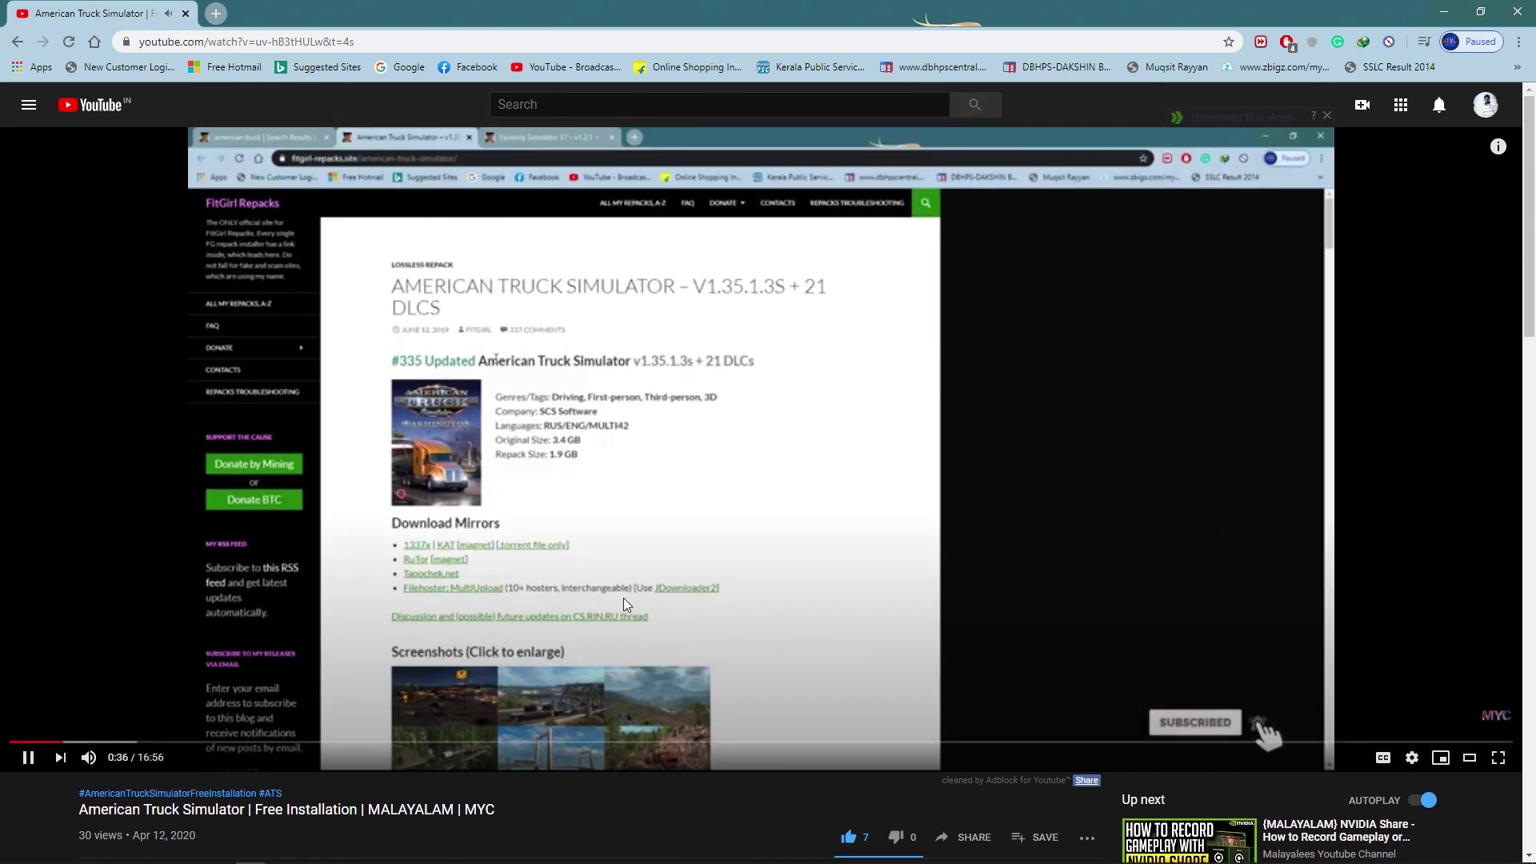
{"action": "left_click", "coordinate": [567, 66]}
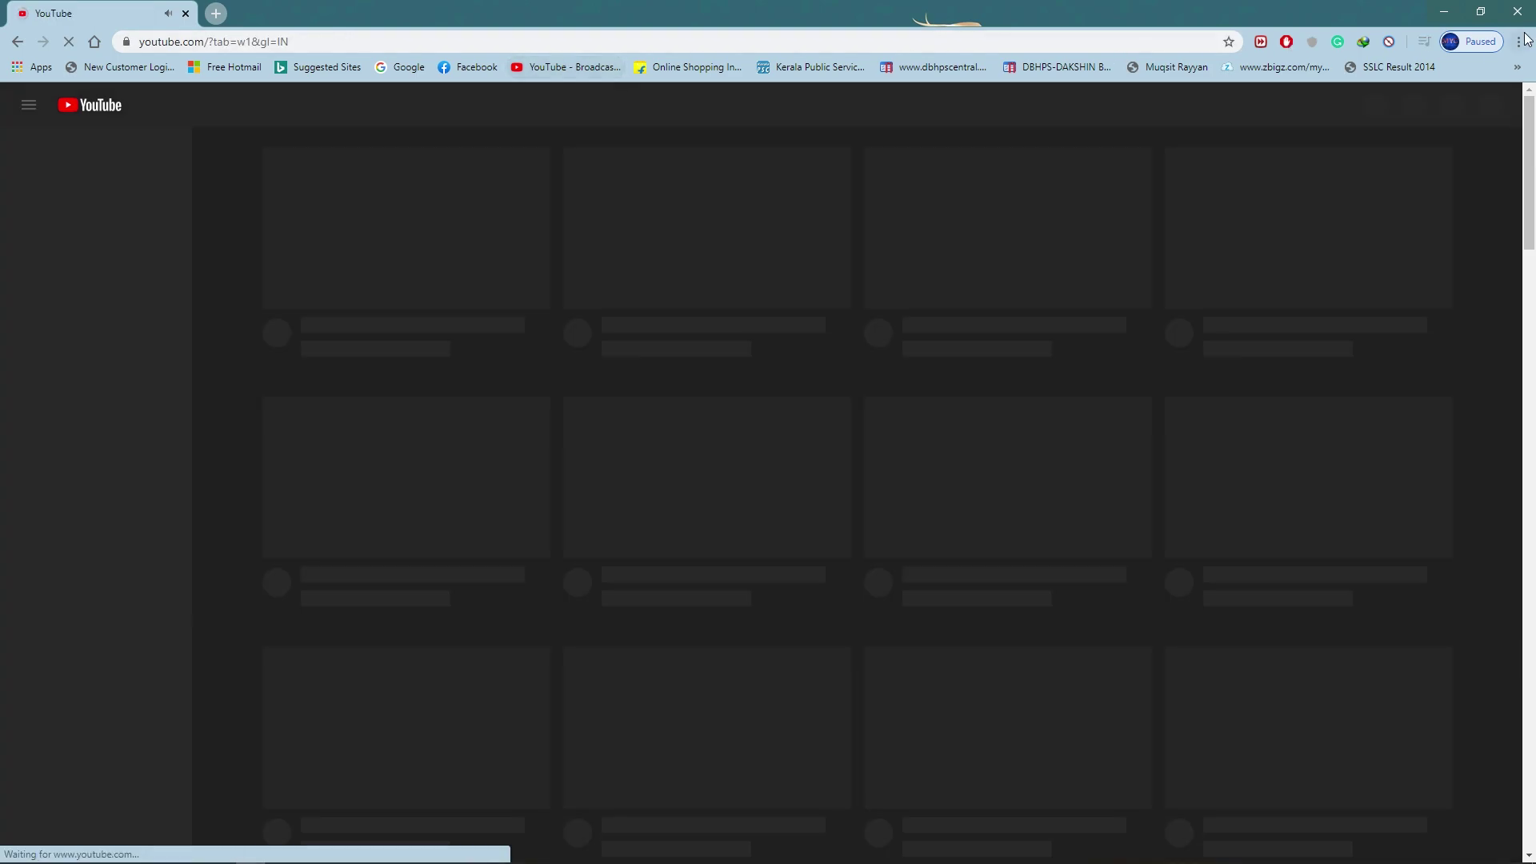
{"action": "left_click", "coordinate": [1450, 15]}
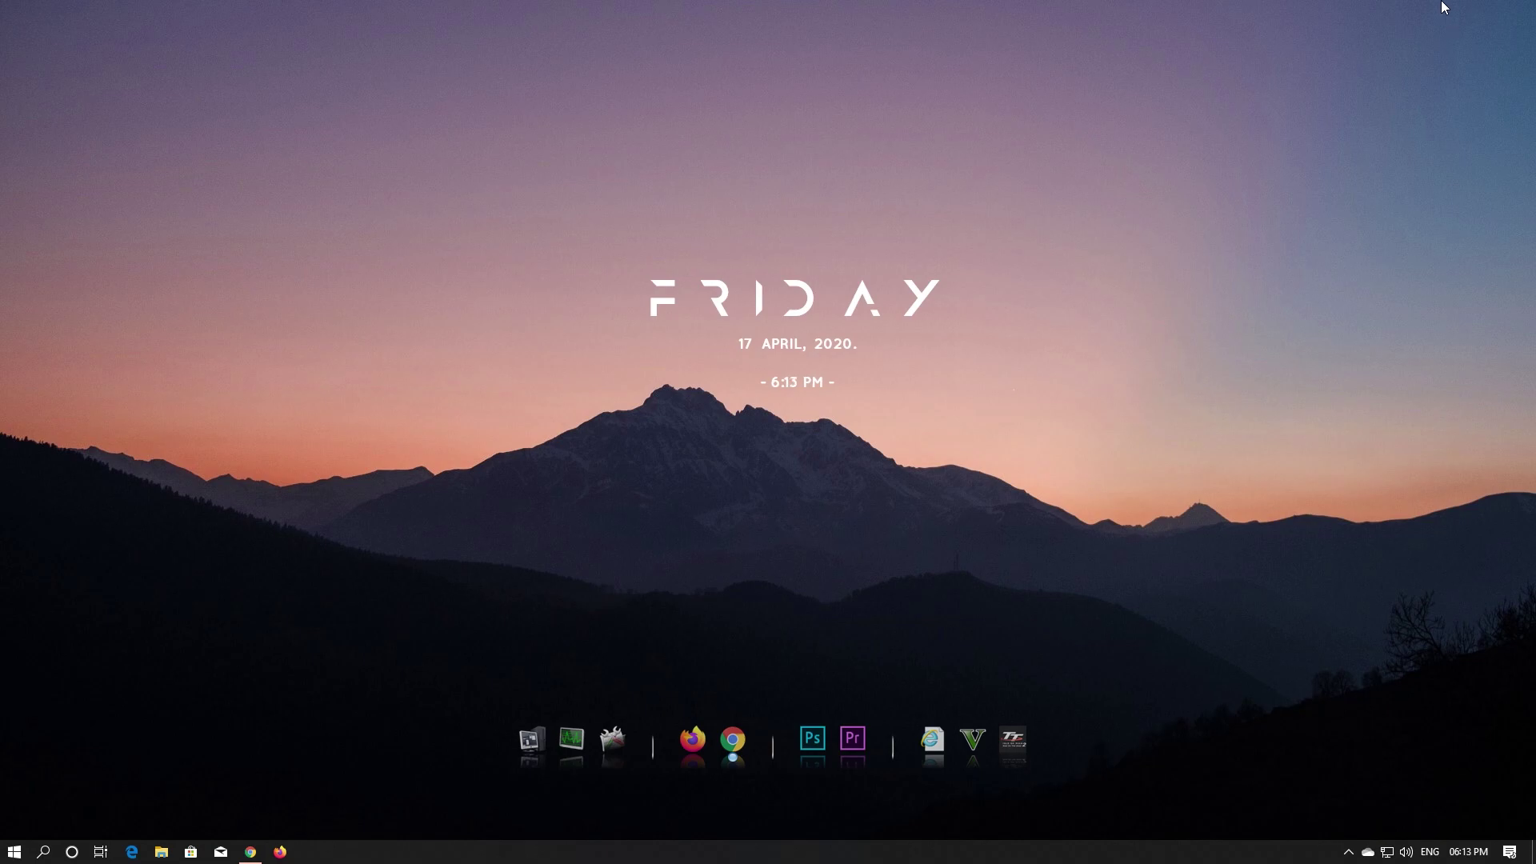
Open the Colours page of the desktop's personalisation settings and shrink Settings to a floating window over the desktop.
{"action": "right_click", "coordinate": [1499, 288]}
{"action": "left_click", "coordinate": [1192, 277]}
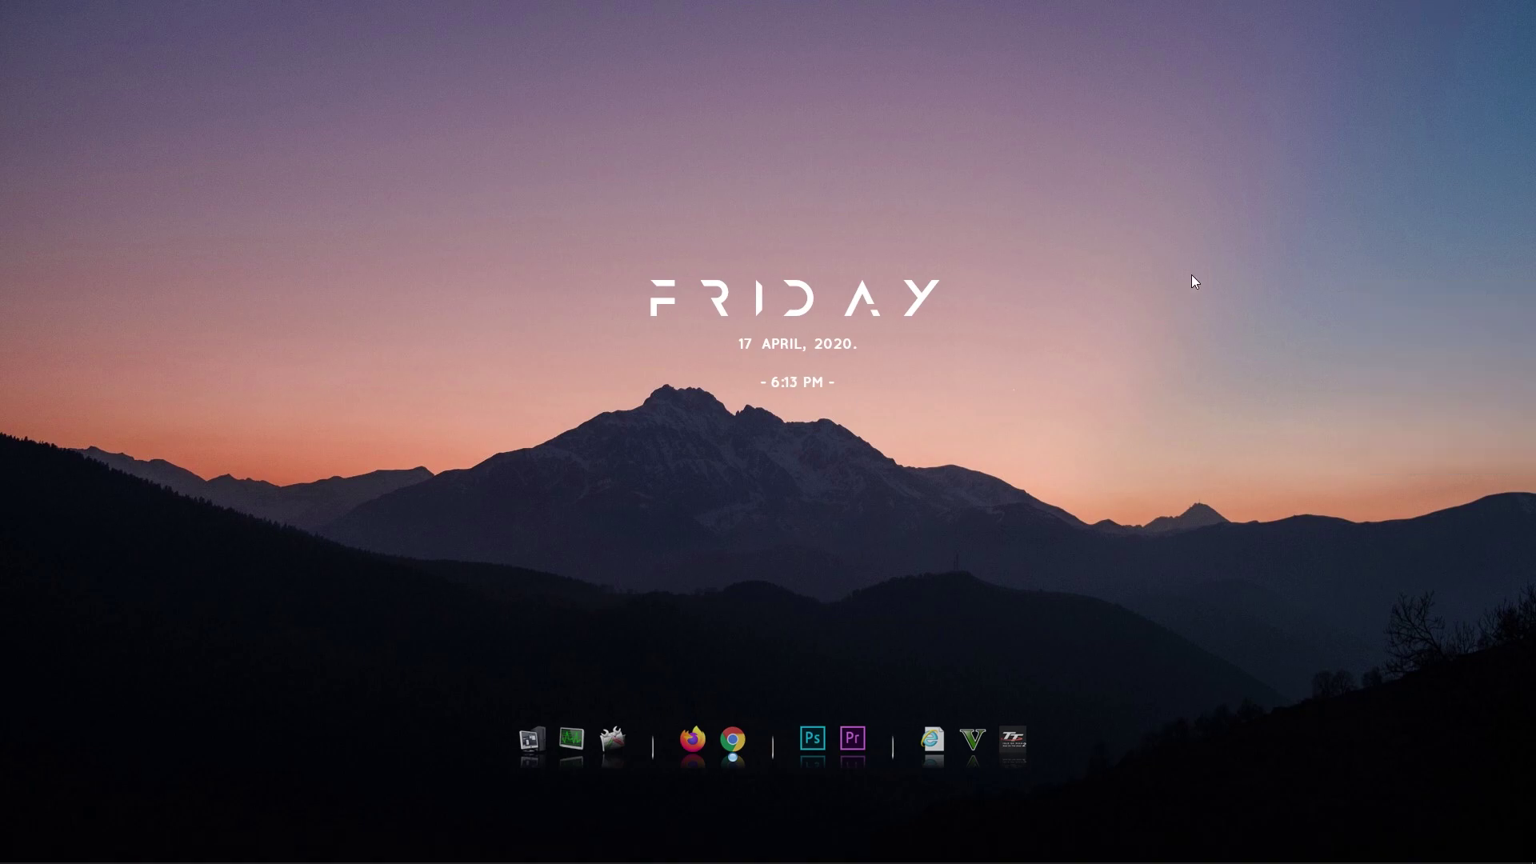
{"action": "right_click", "coordinate": [1041, 301]}
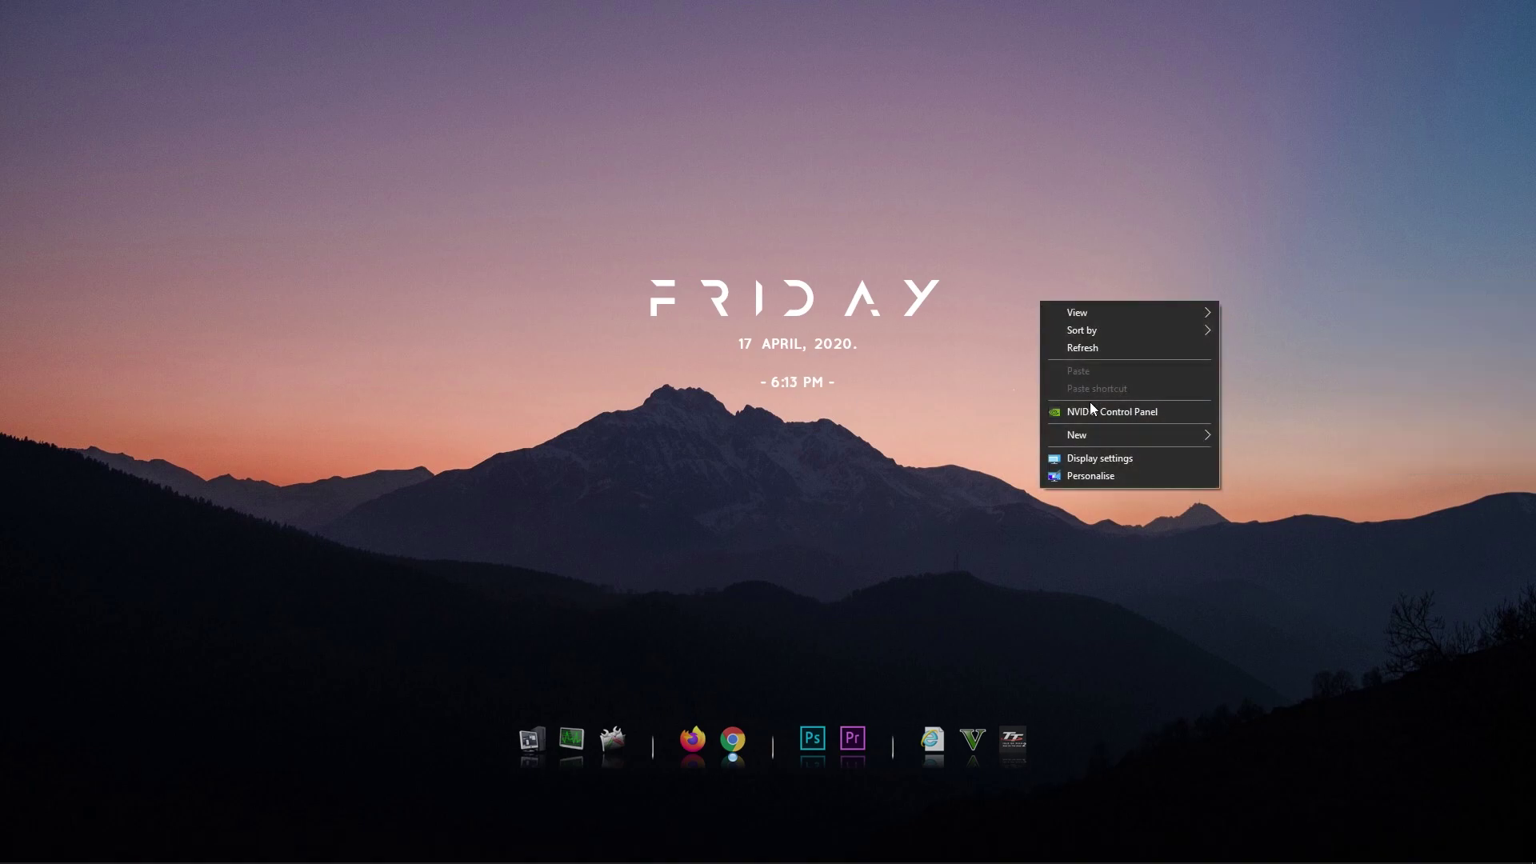
{"action": "left_click", "coordinate": [1090, 481]}
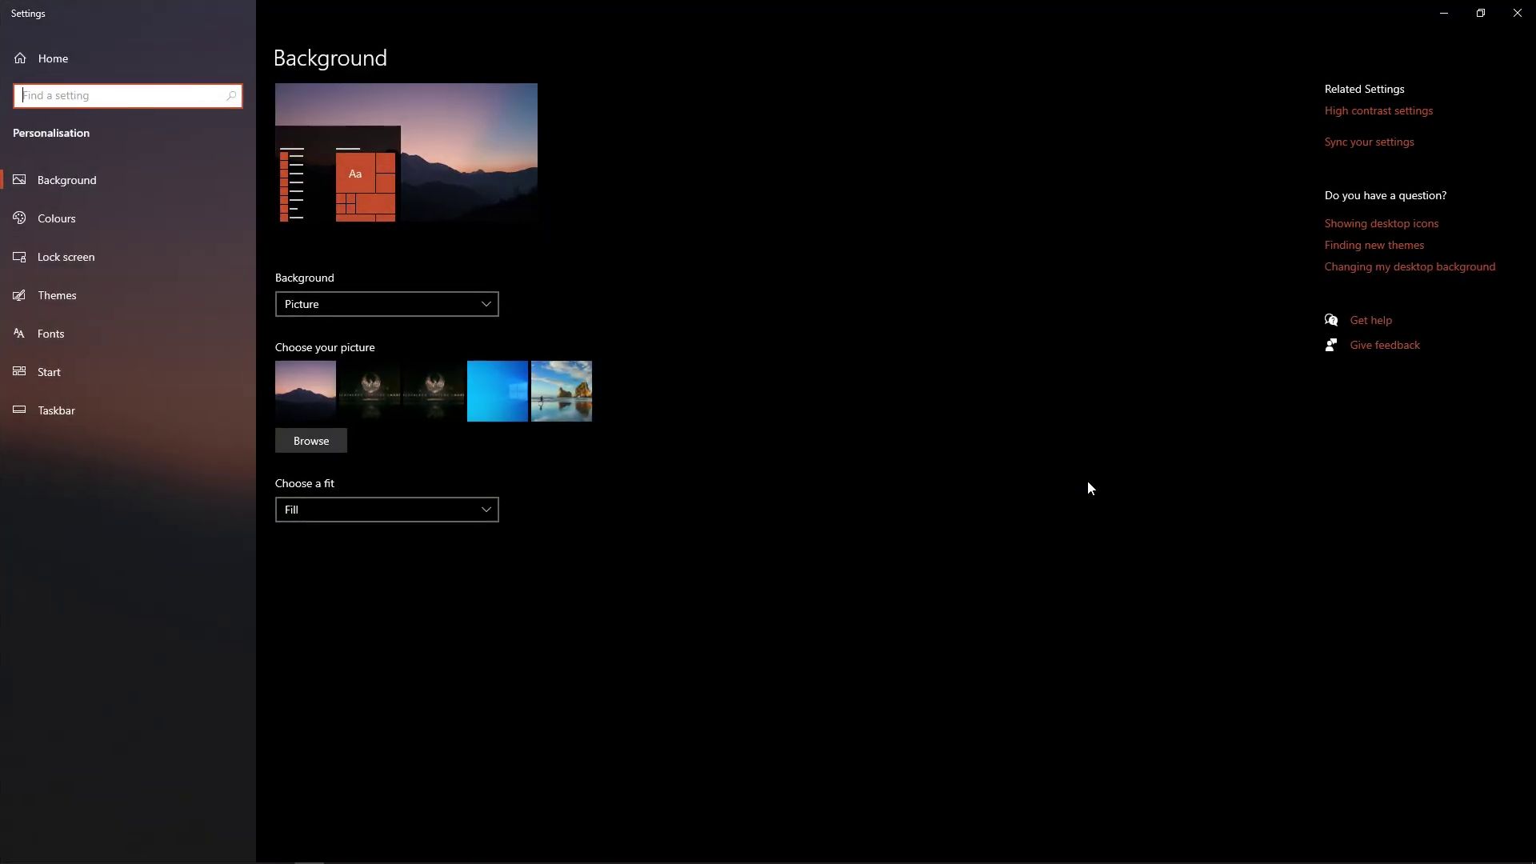
{"action": "left_click", "coordinate": [69, 219]}
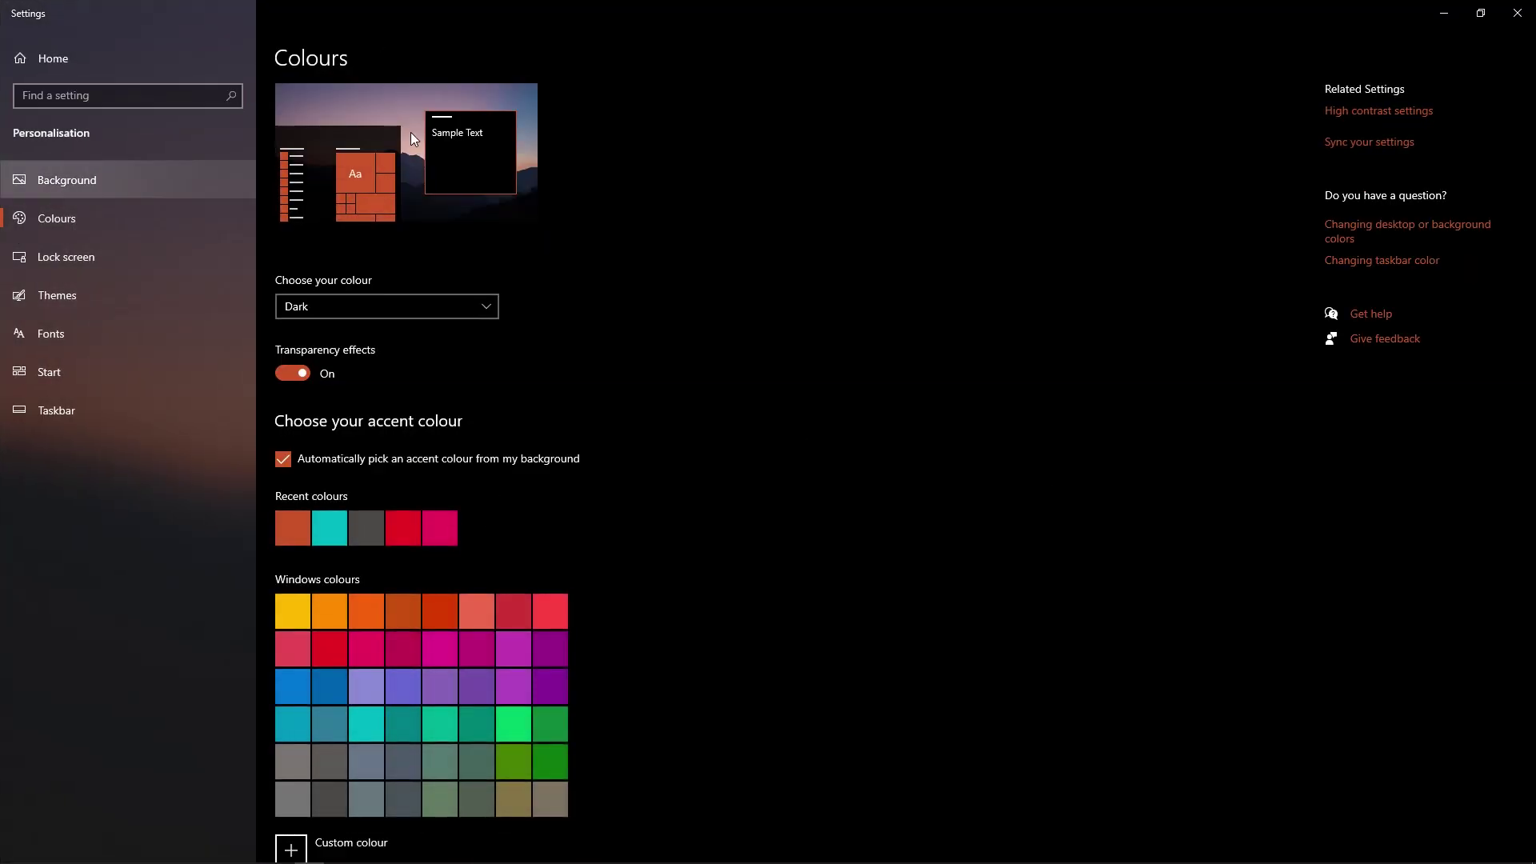
{"action": "double_click", "coordinate": [1057, 13]}
{"action": "left_click_drag", "start_coordinate": [1058, 49], "coordinate": [951, 89]}
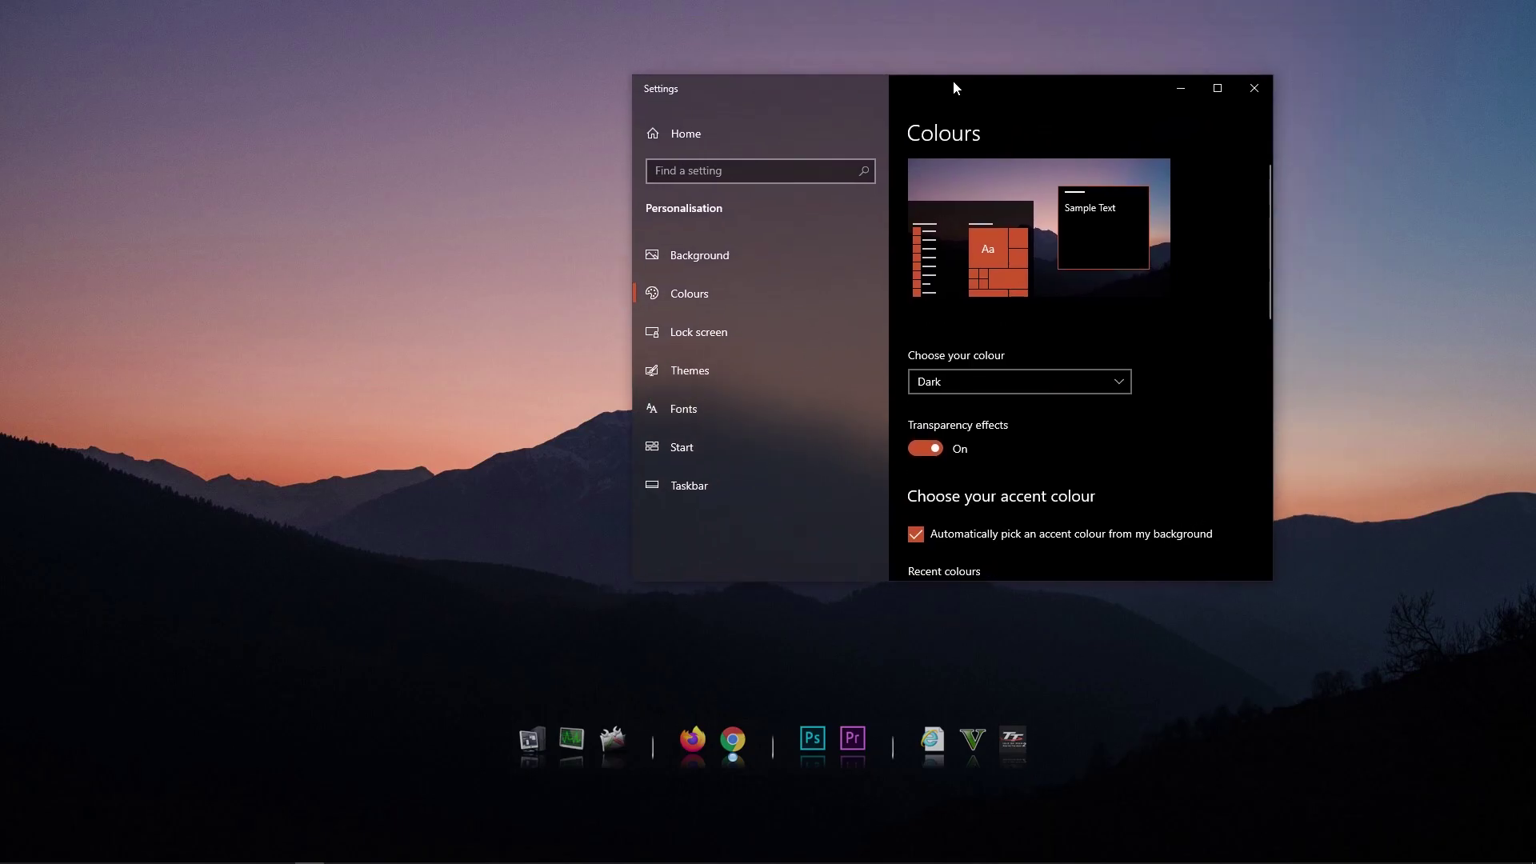
Set the Windows colour mode to Light and close Settings.
{"action": "left_click", "coordinate": [1117, 386]}
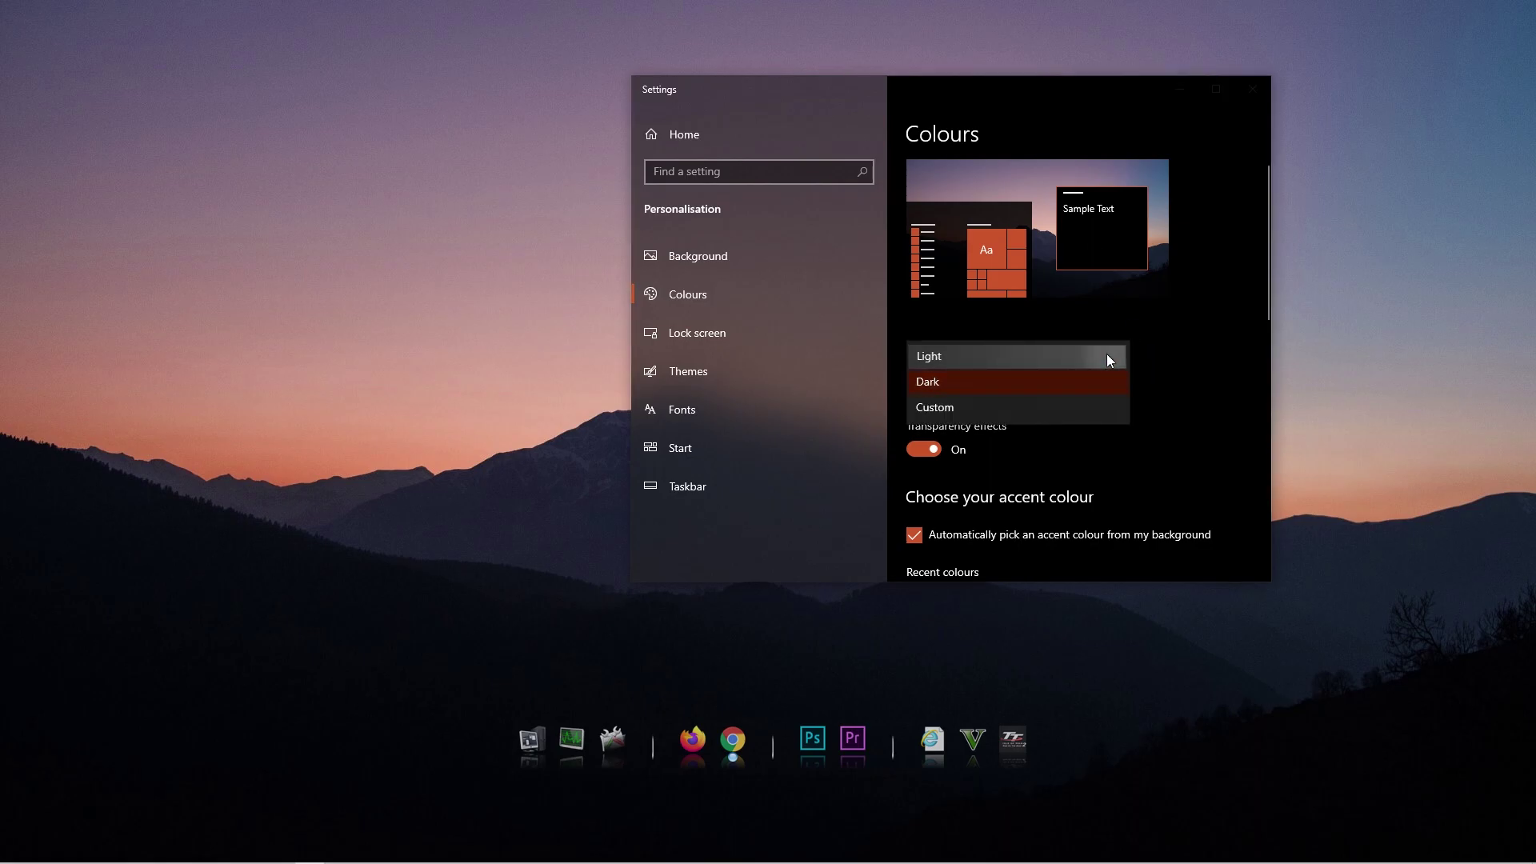
{"action": "left_click", "coordinate": [1108, 356]}
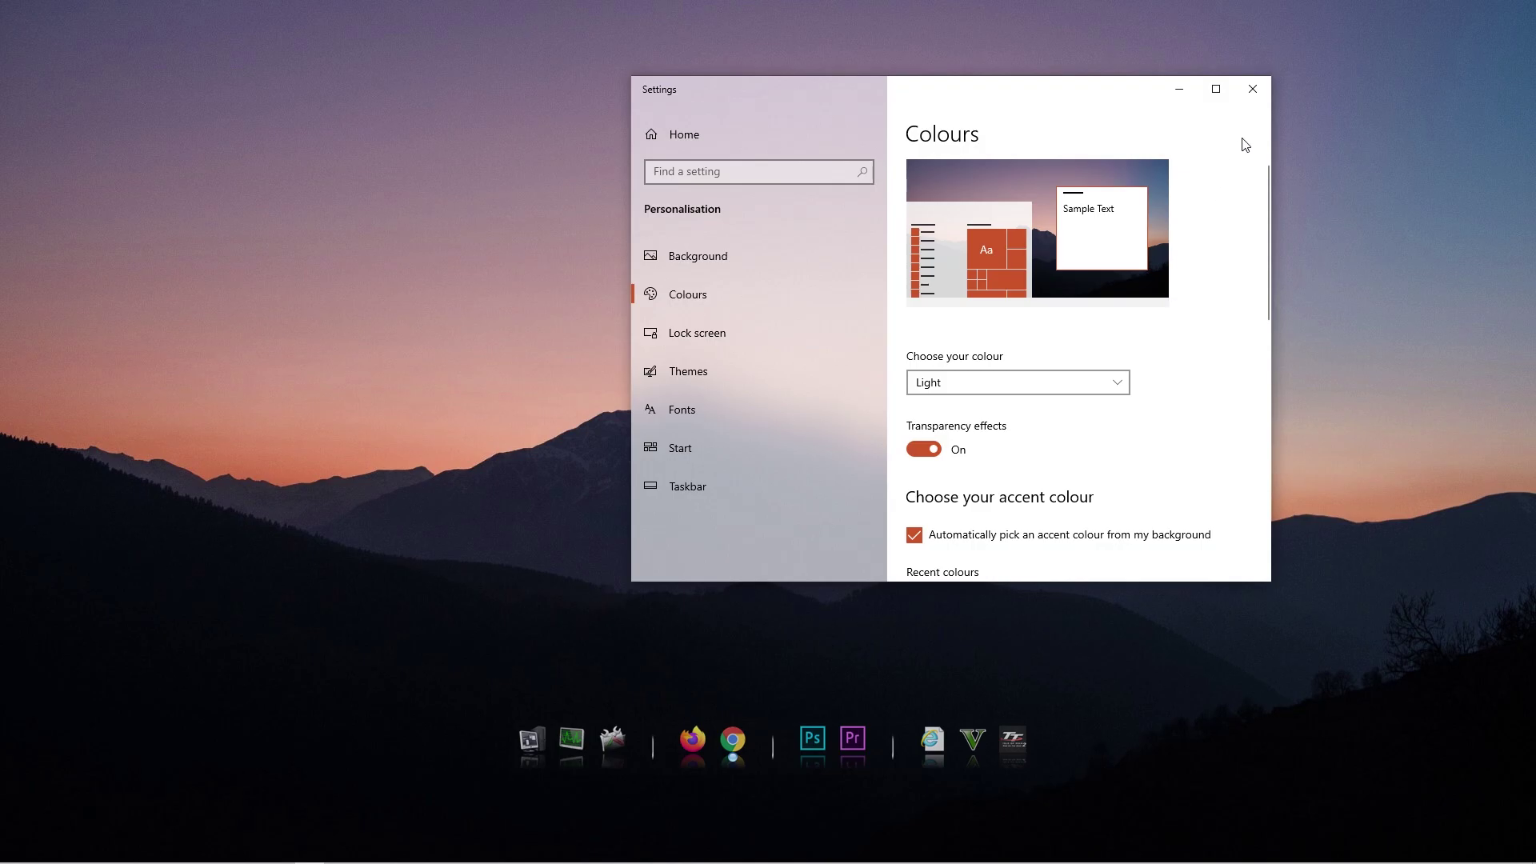
{"action": "left_click", "coordinate": [1252, 89]}
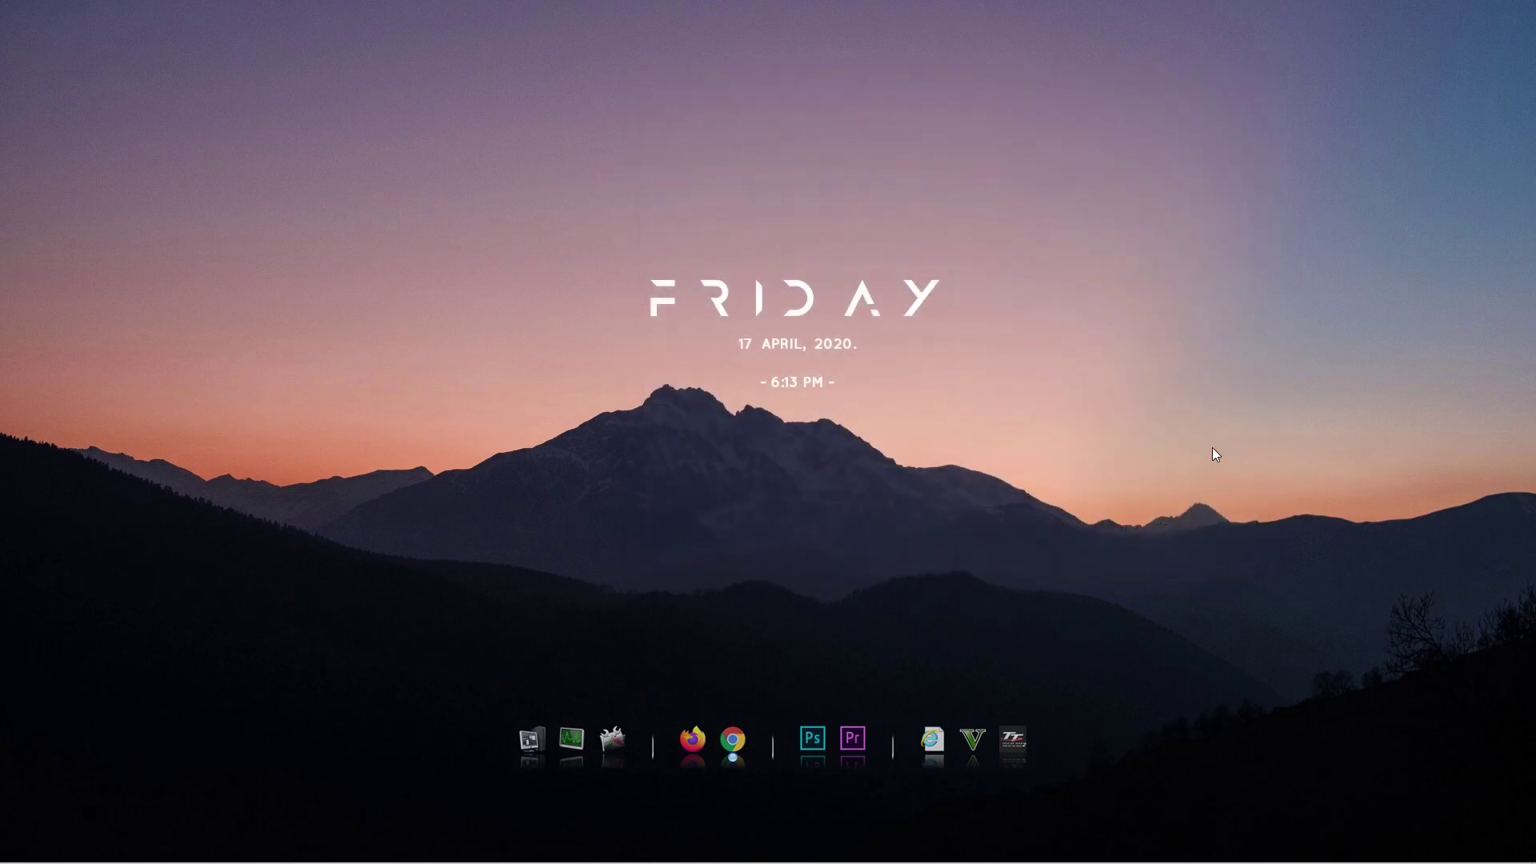
Reopen the Colours personalisation settings from the desktop and set the colour mode to Custom.
{"action": "right_click", "coordinate": [1174, 381]}
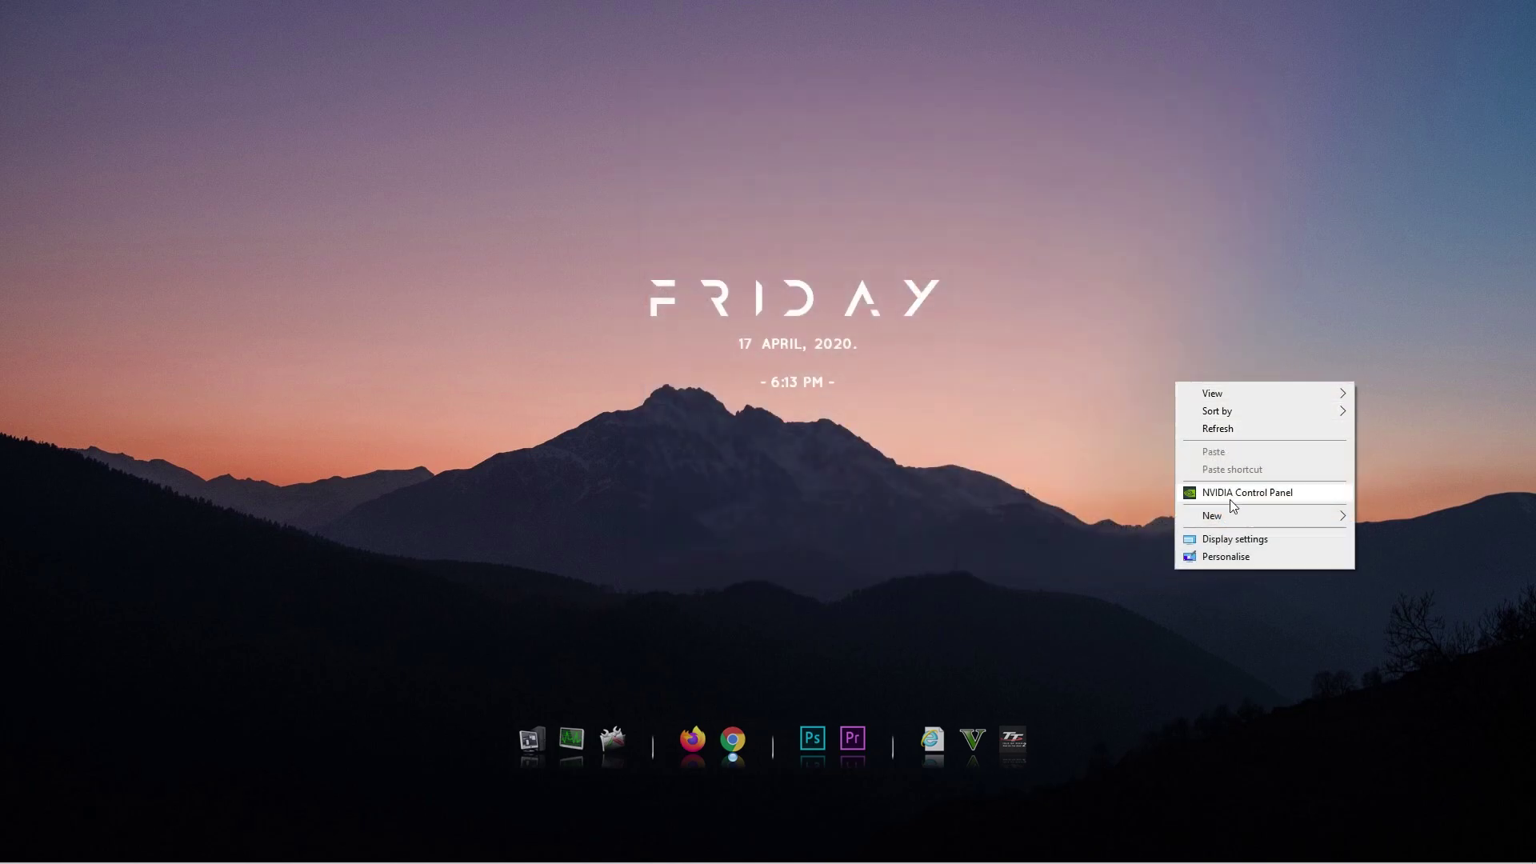
{"action": "left_click", "coordinate": [1224, 557]}
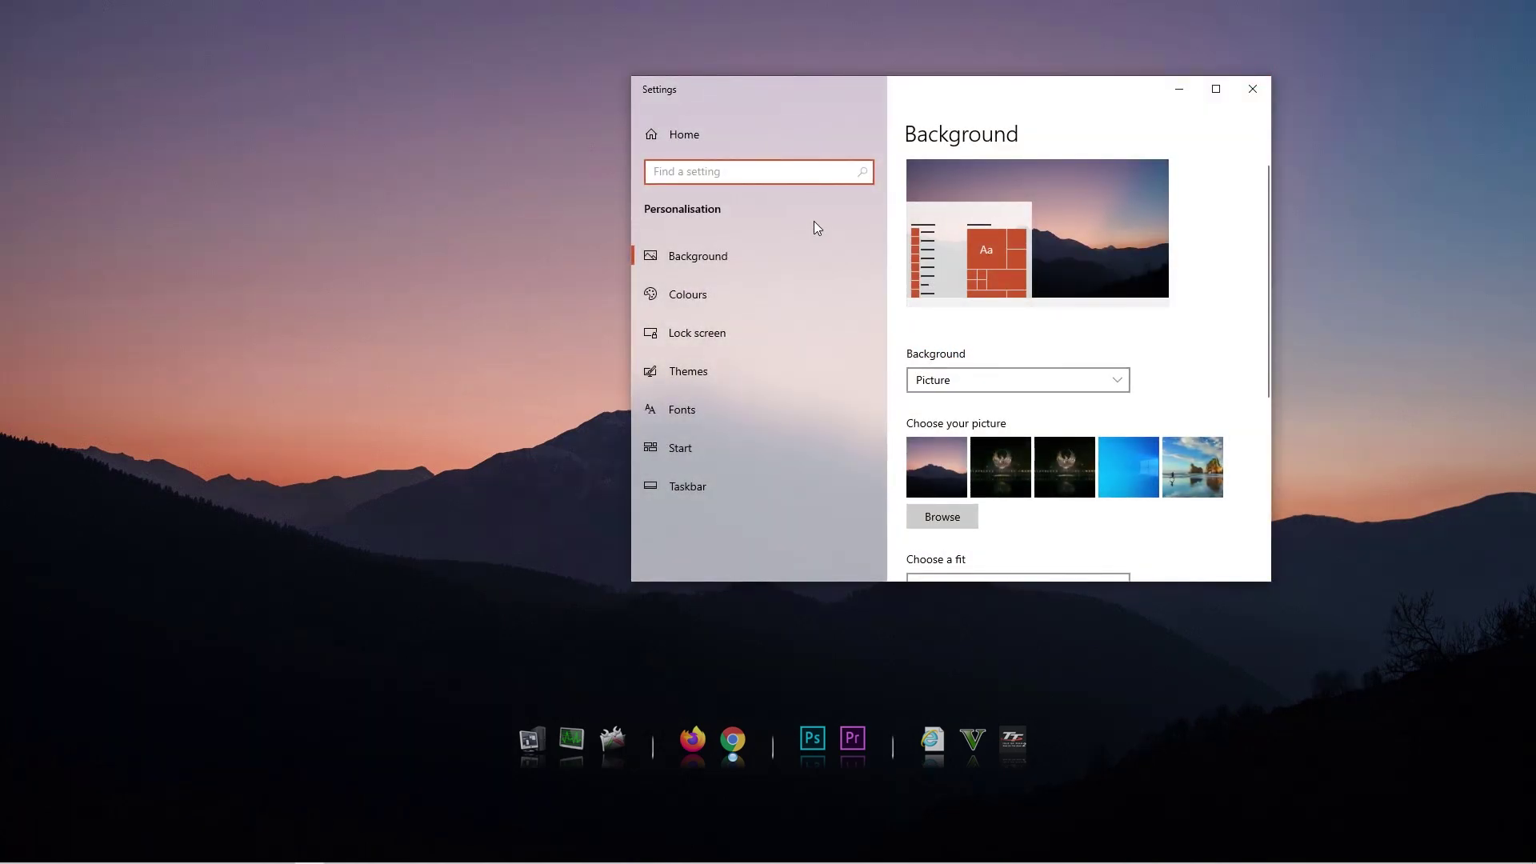
{"action": "left_click", "coordinate": [697, 309]}
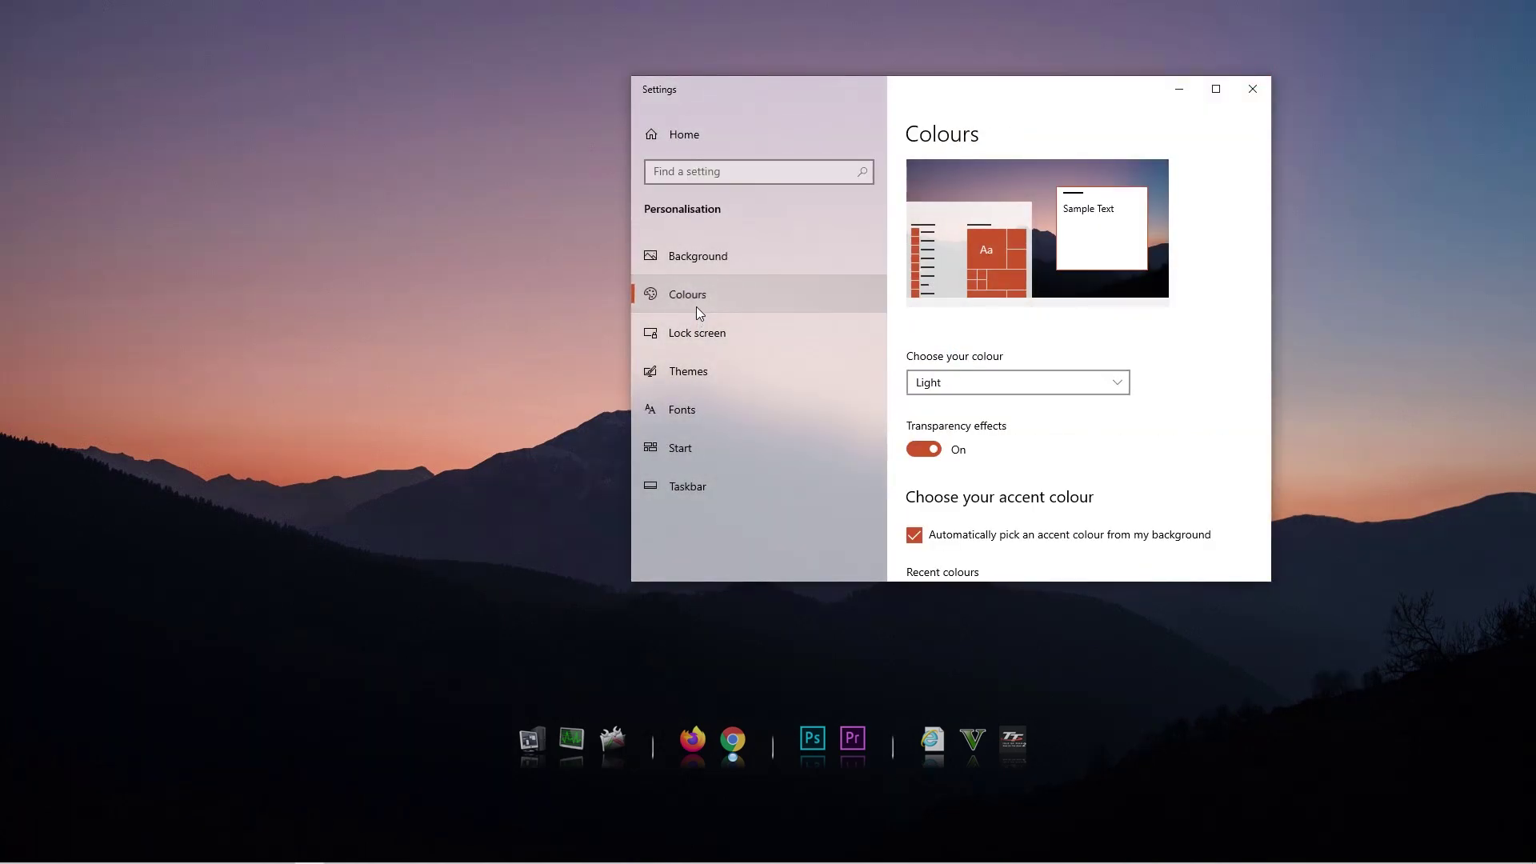
{"action": "left_click", "coordinate": [1120, 382]}
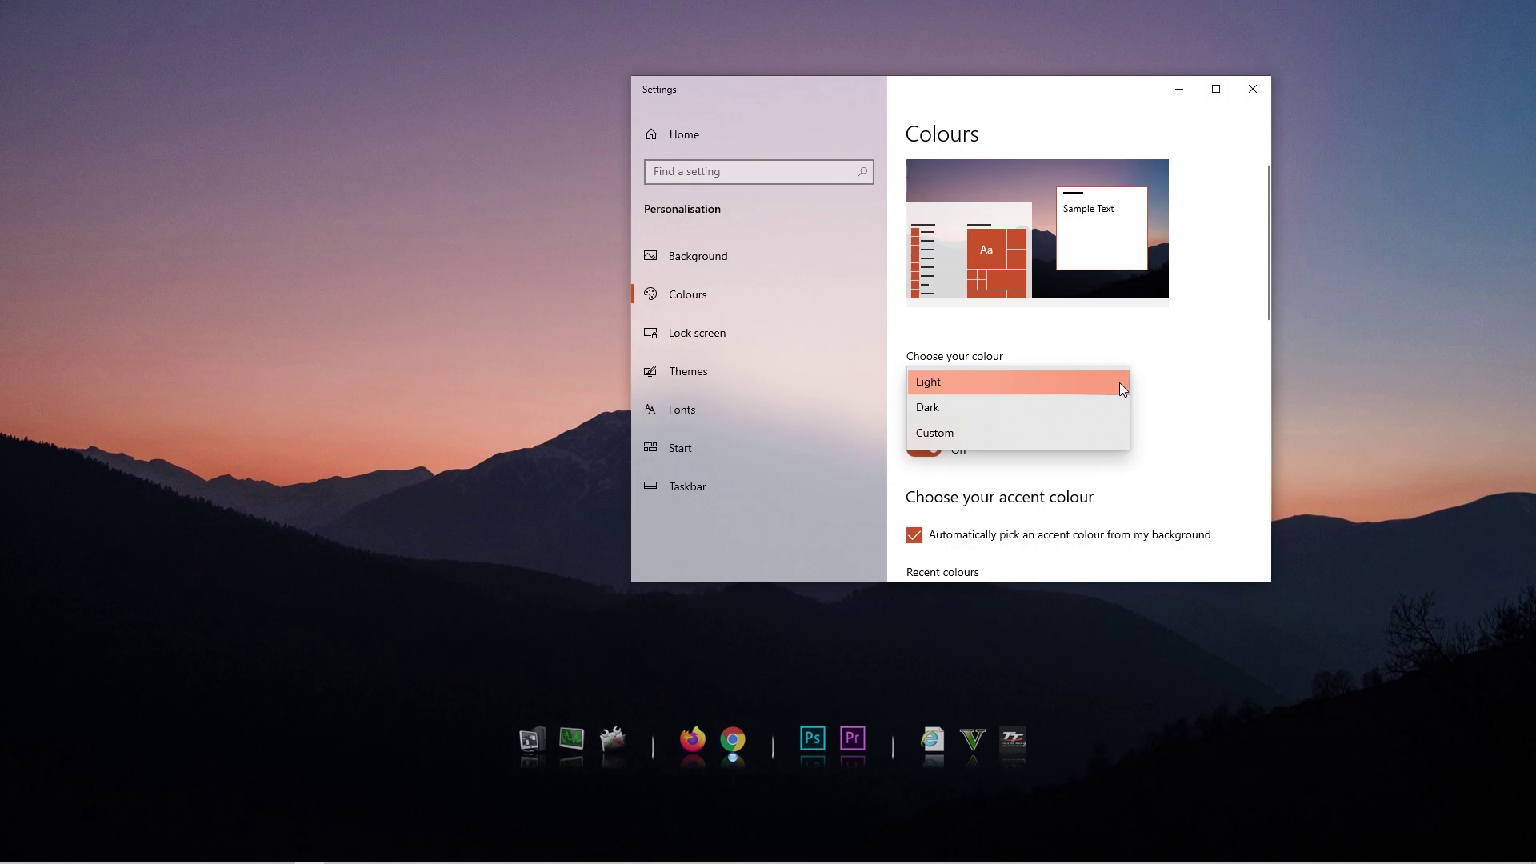
{"action": "left_click", "coordinate": [1097, 440]}
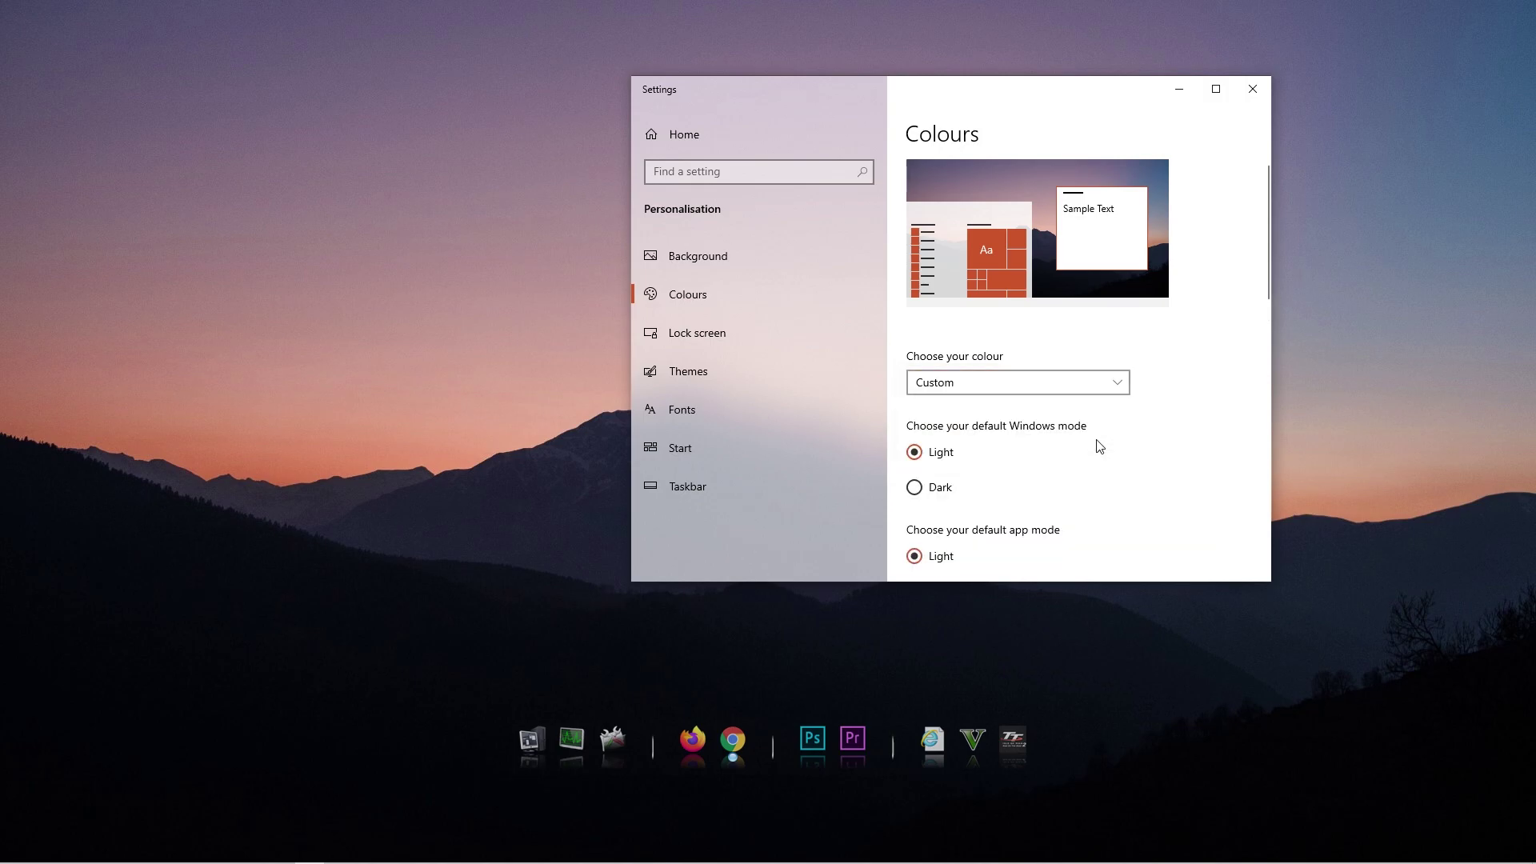
Set the Windows colour mode to Dark and look through the accent colours on the Colours page.
{"action": "left_click_drag", "start_coordinate": [1065, 100], "coordinate": [966, 63]}
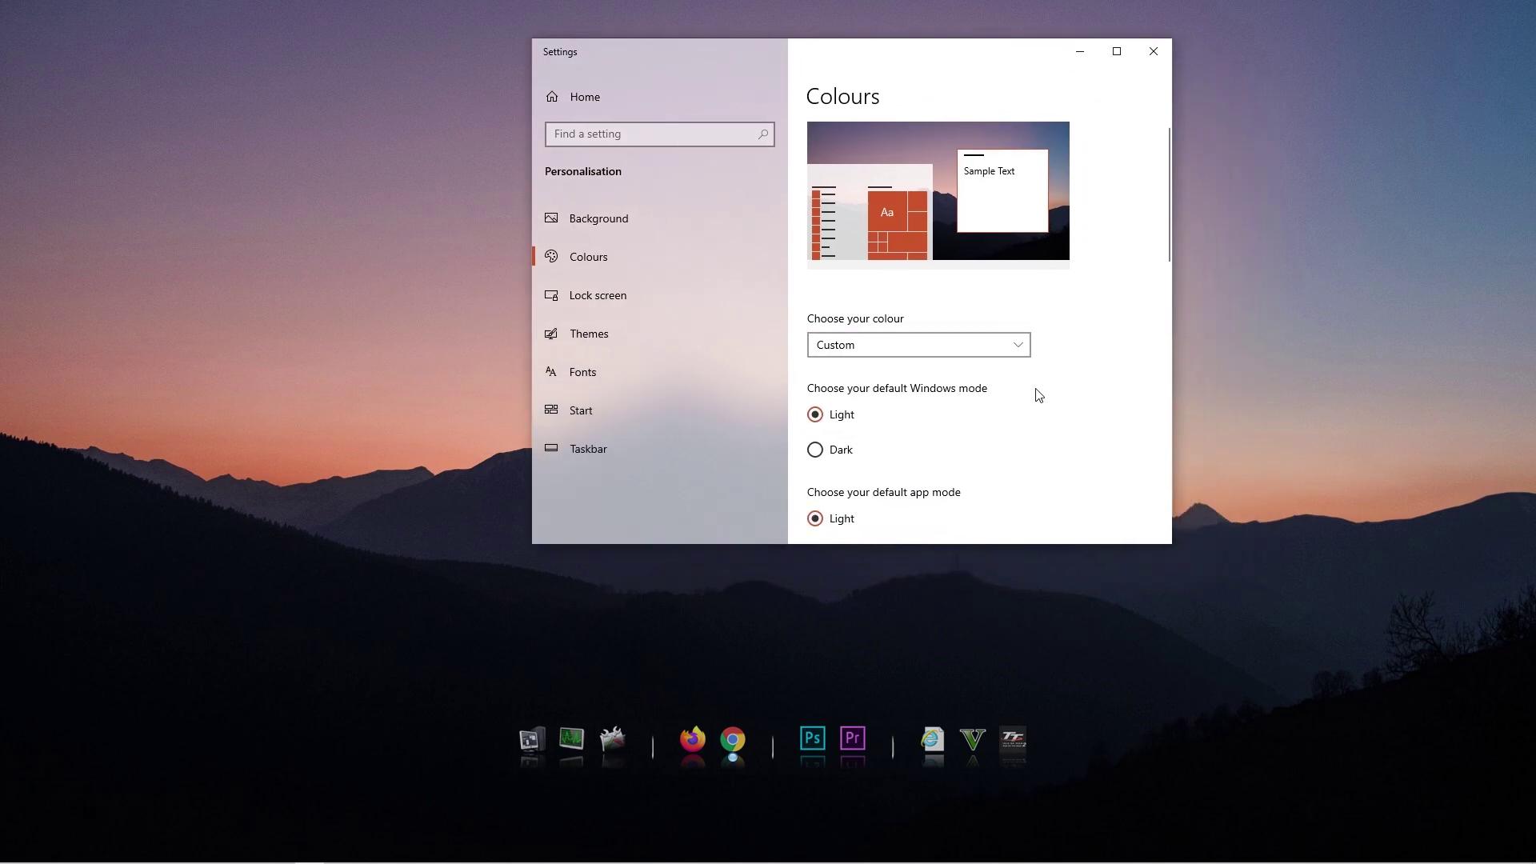
{"action": "left_click", "coordinate": [1005, 346]}
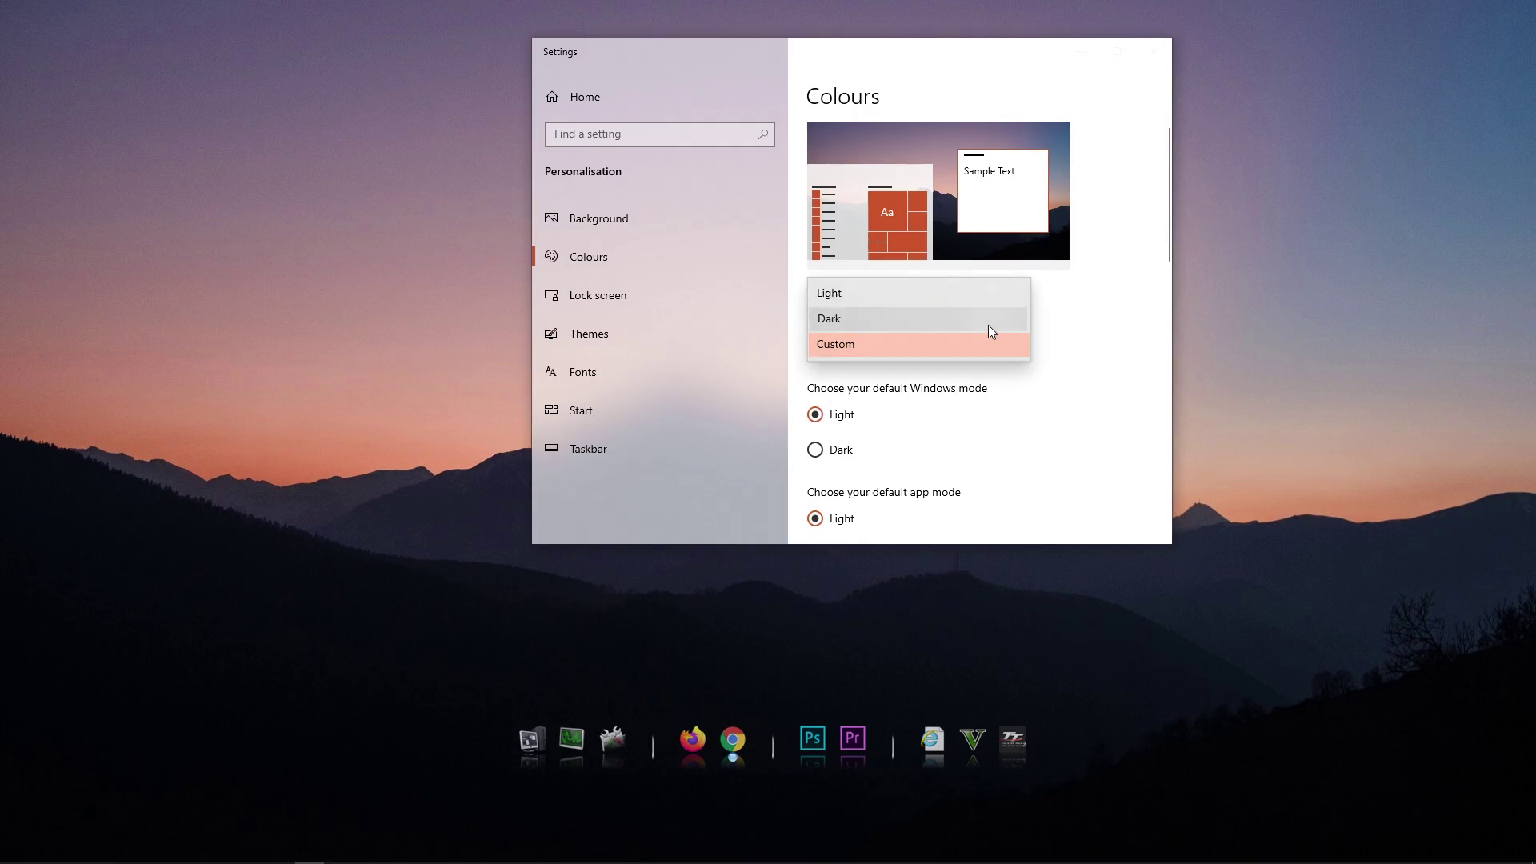
{"action": "left_click", "coordinate": [990, 320]}
{"action": "left_click_drag", "start_coordinate": [1162, 247], "coordinate": [1159, 319]}
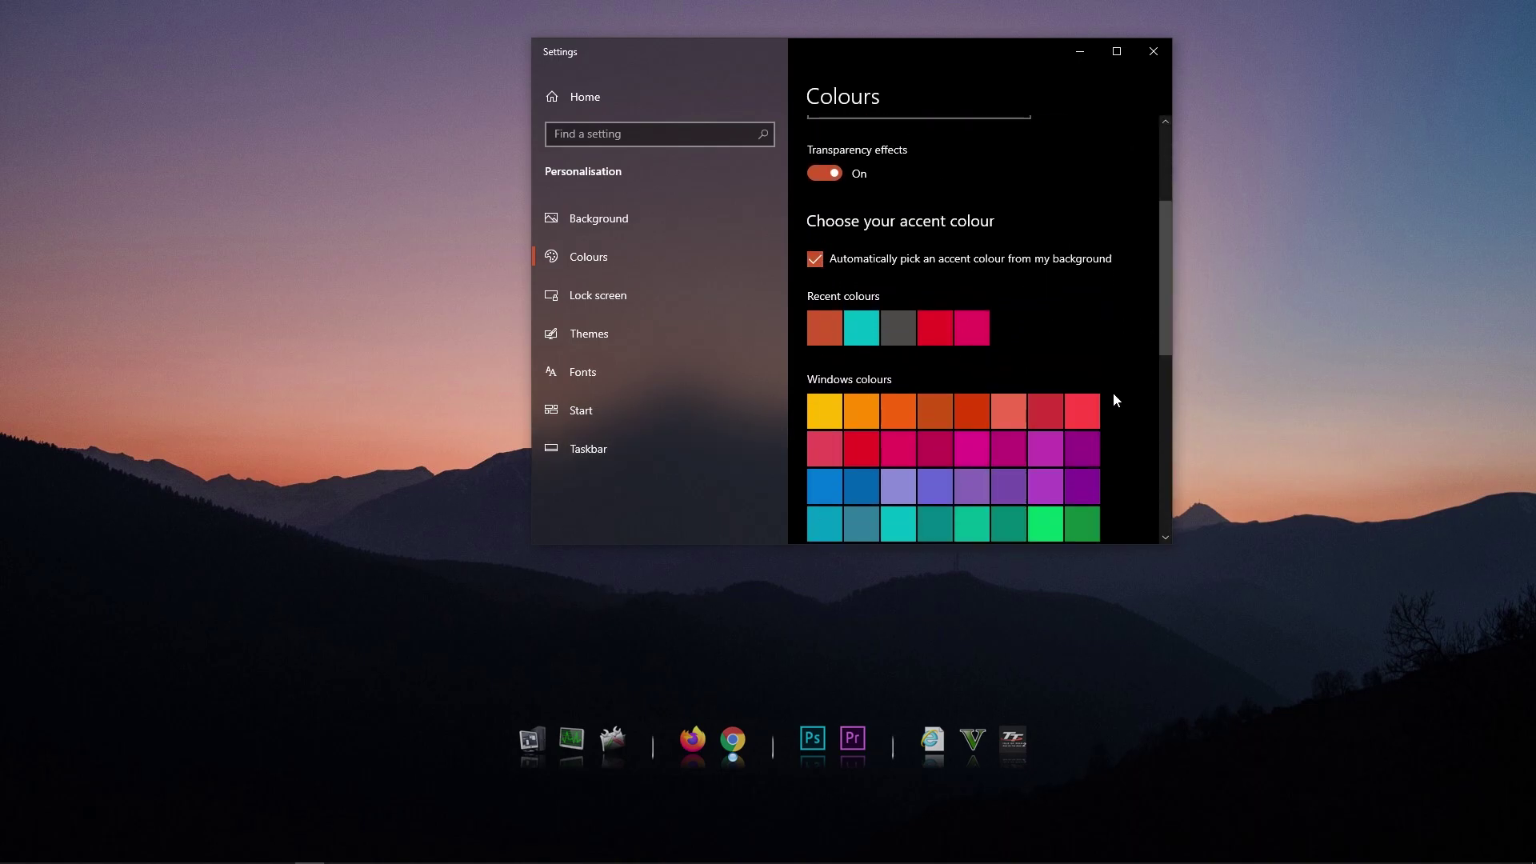
{"action": "scroll", "coordinate": [1155, 352], "scroll_direction": "down", "scroll_amount": 2}
{"action": "left_click_drag", "start_coordinate": [1155, 352], "coordinate": [1157, 204]}
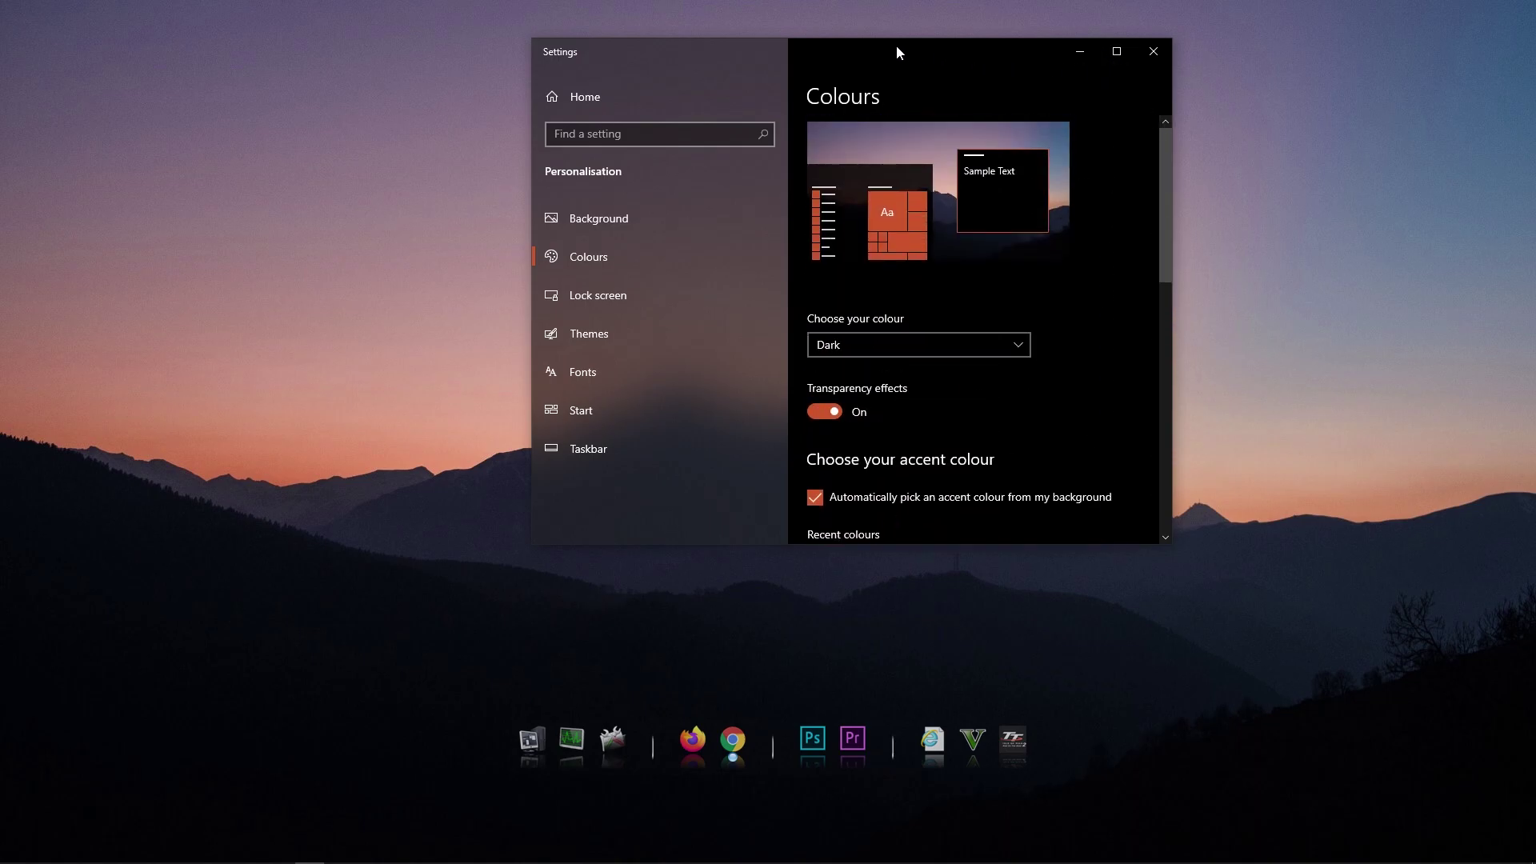
Reposition and widen the Settings window on the desktop, and refresh the desktop.
{"action": "left_click_drag", "start_coordinate": [896, 45], "coordinate": [794, 105]}
{"action": "left_click_drag", "start_coordinate": [1070, 386], "coordinate": [1212, 386]}
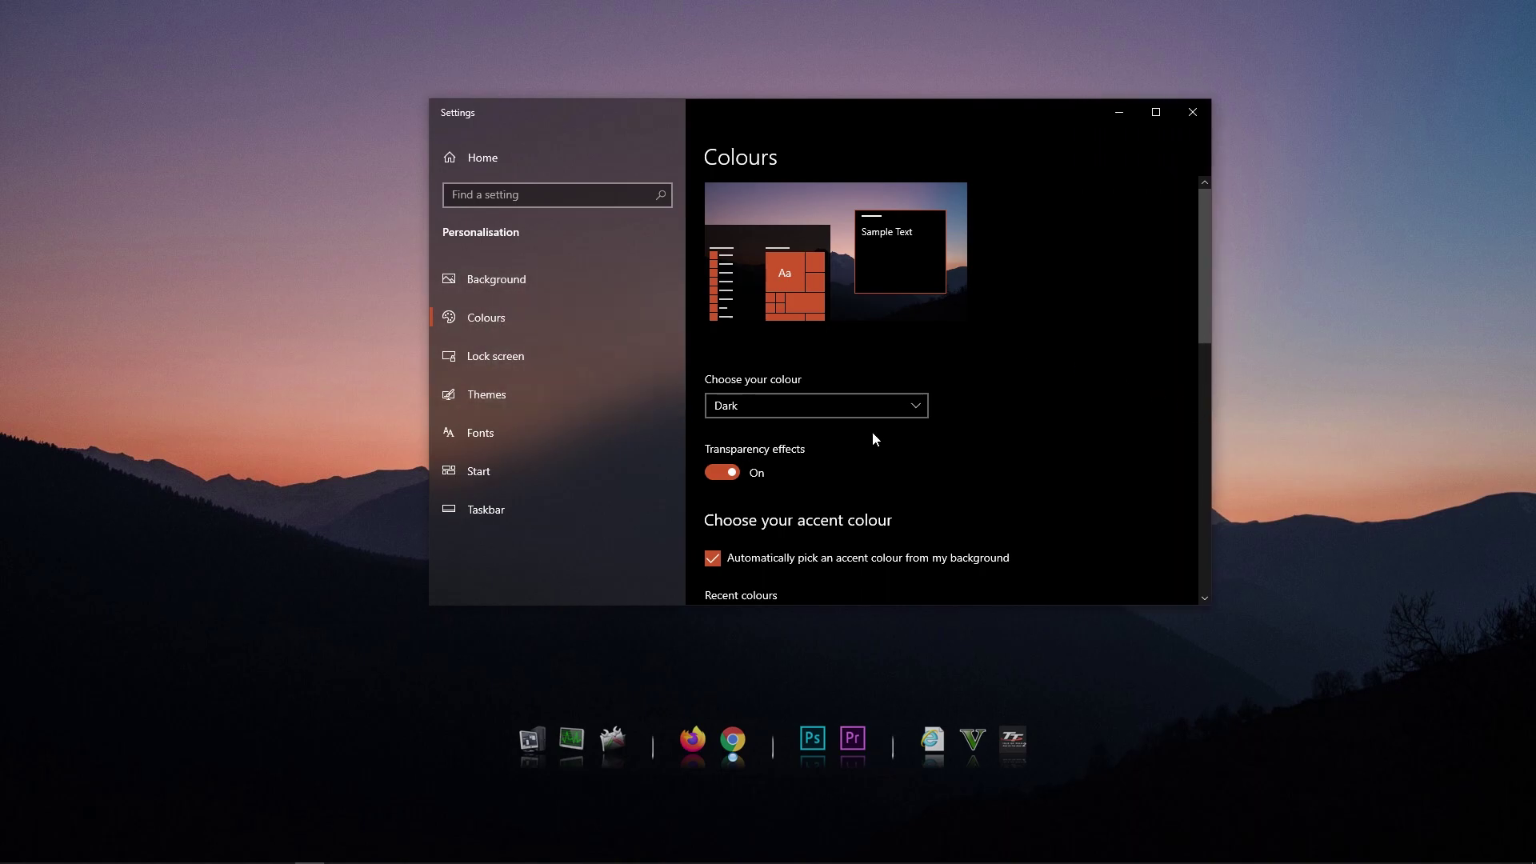
{"action": "right_click", "coordinate": [1349, 401]}
{"action": "left_click", "coordinate": [1358, 445]}
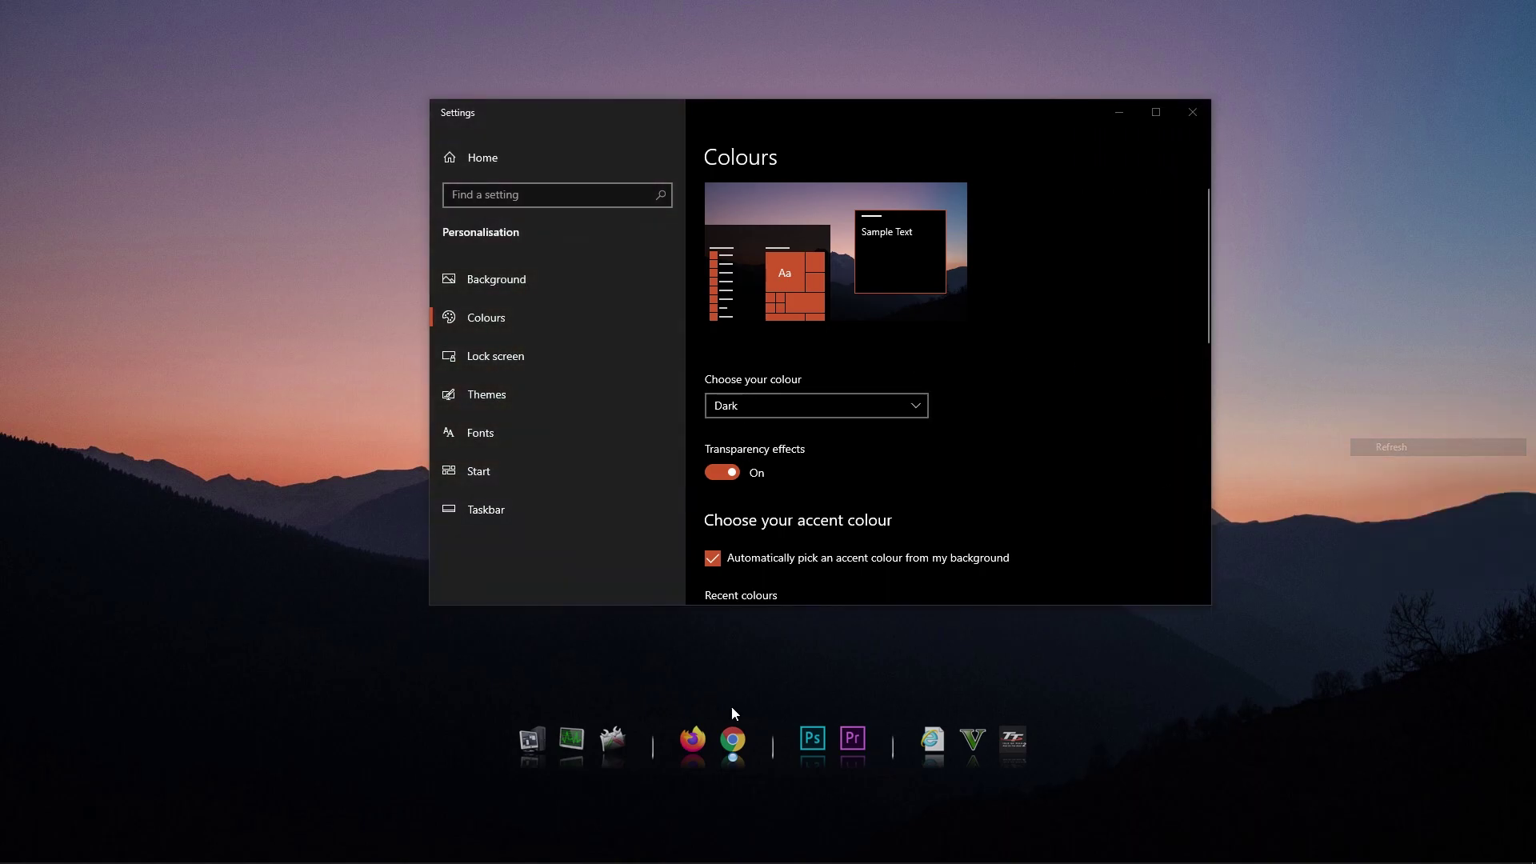
Open File Explorer to view it in dark mode, and close both it and Settings.
{"action": "left_click", "coordinate": [164, 852]}
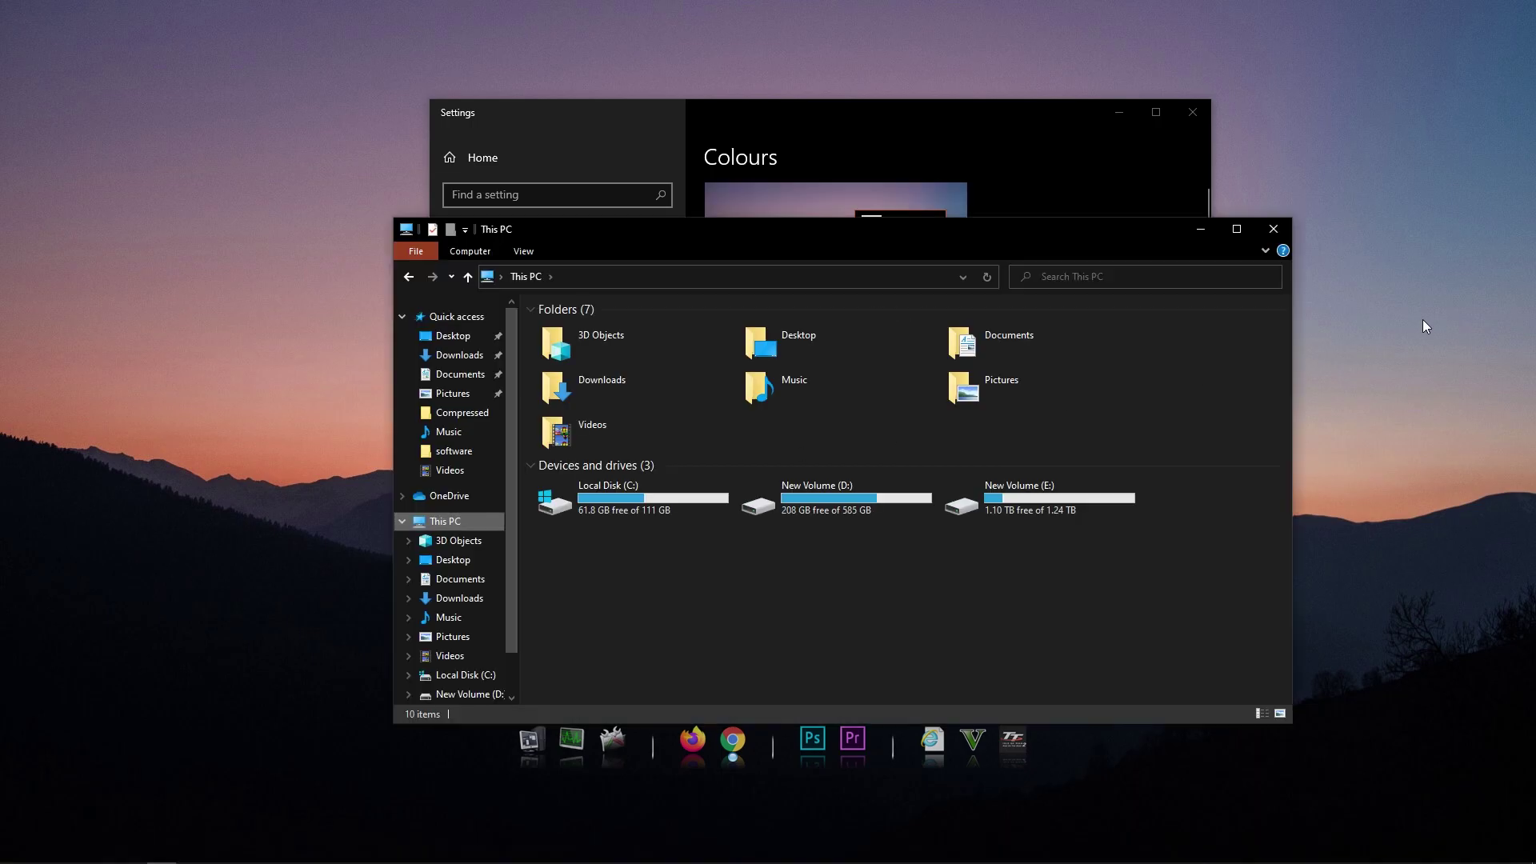
{"action": "left_click", "coordinate": [1274, 229]}
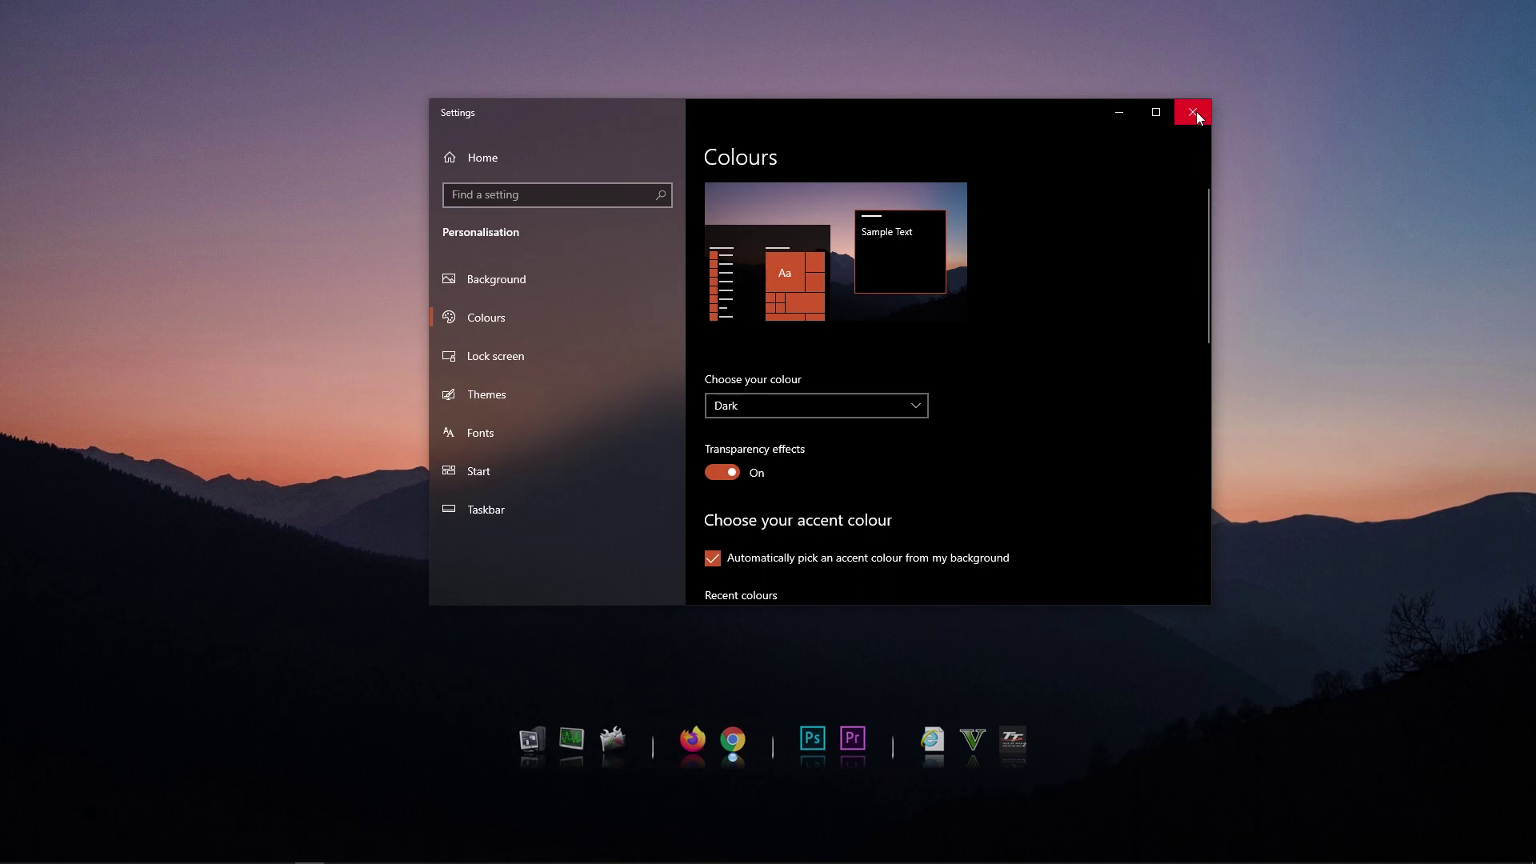
{"action": "left_click", "coordinate": [1197, 112]}
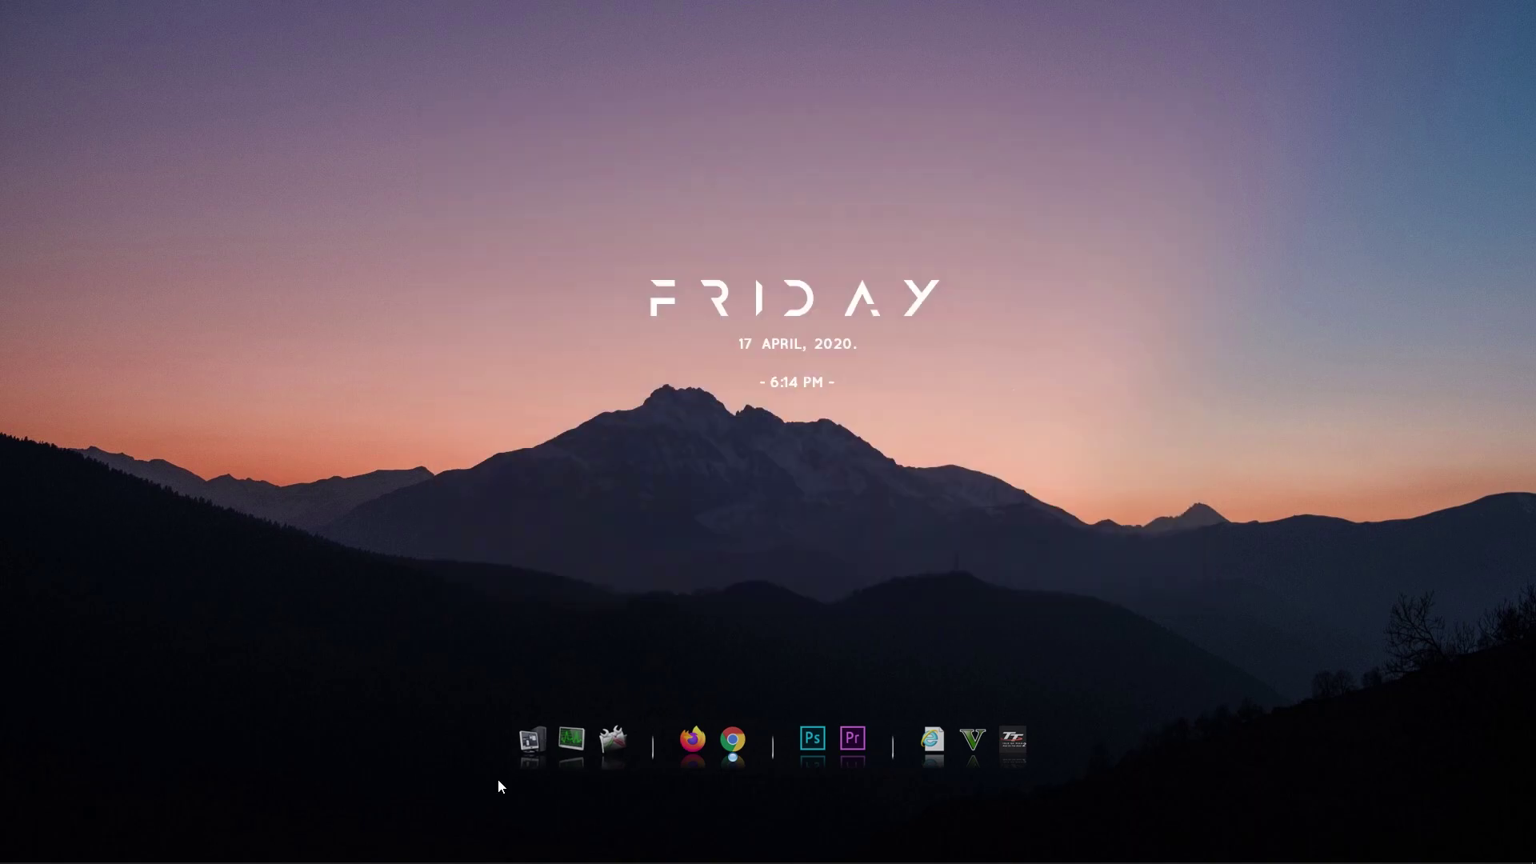
Reopen File Explorer to view its Quick access page in dark mode, close it and refresh the desktop.
{"action": "left_click", "coordinate": [161, 852]}
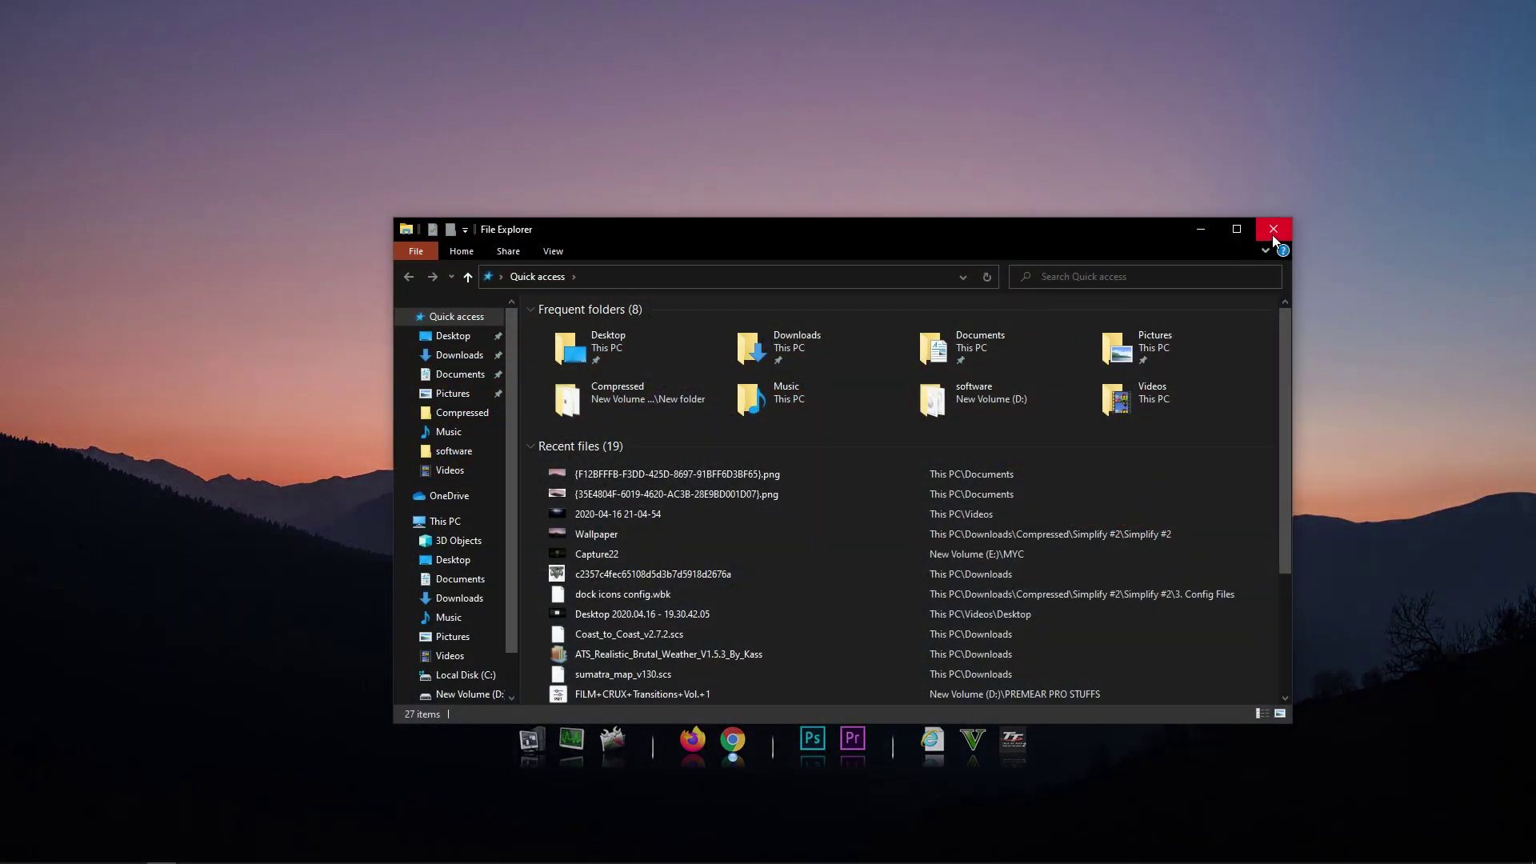
{"action": "left_click", "coordinate": [1272, 233]}
{"action": "right_click", "coordinate": [1272, 234]}
{"action": "left_click", "coordinate": [1276, 281]}
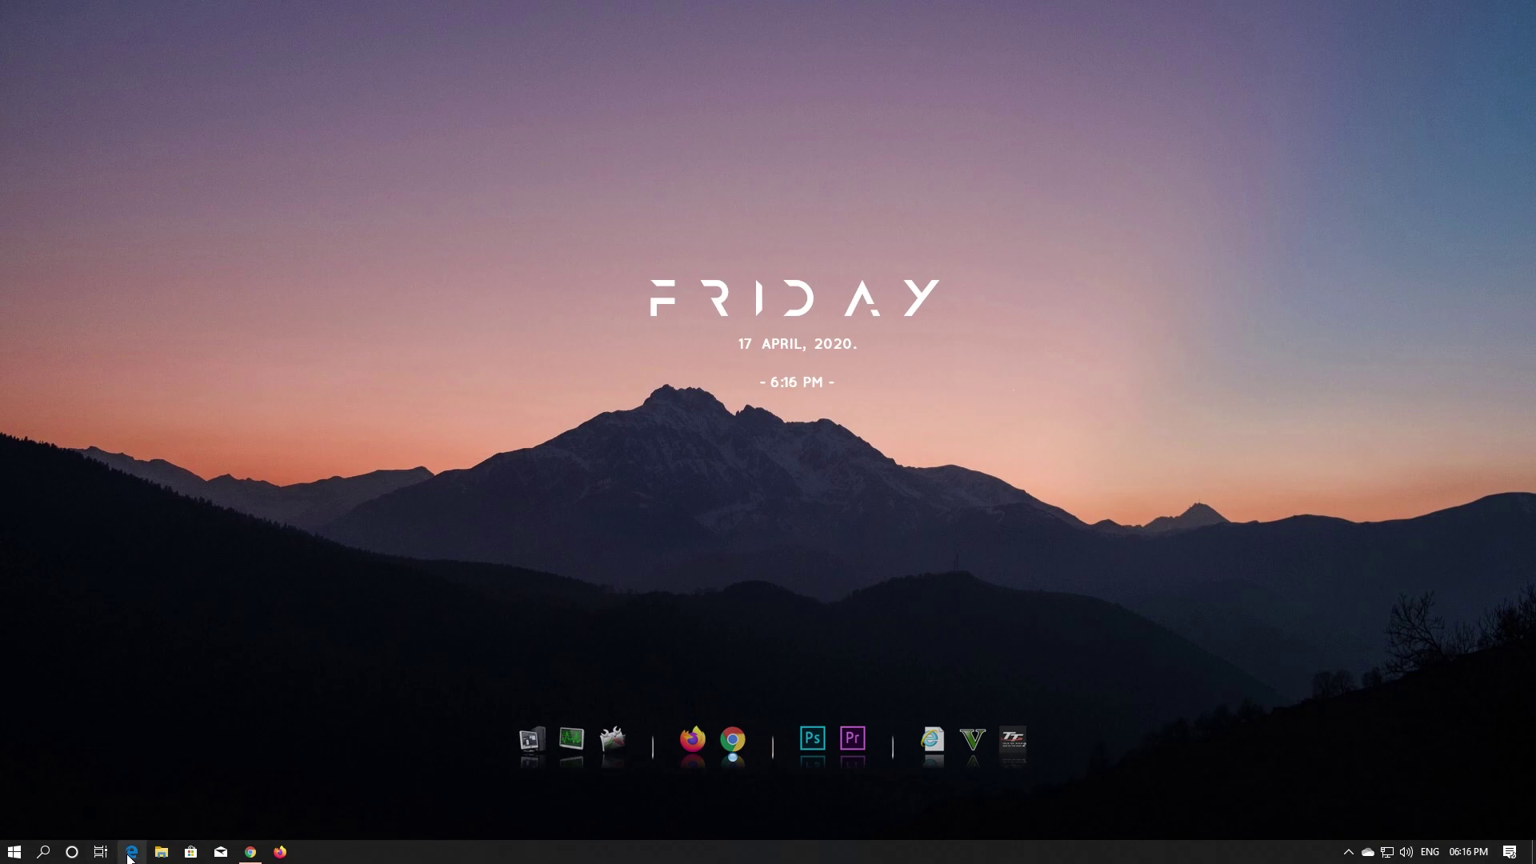
Launch the pinned Microsoft Edge browser and close its window.
{"action": "left_click", "coordinate": [132, 852]}
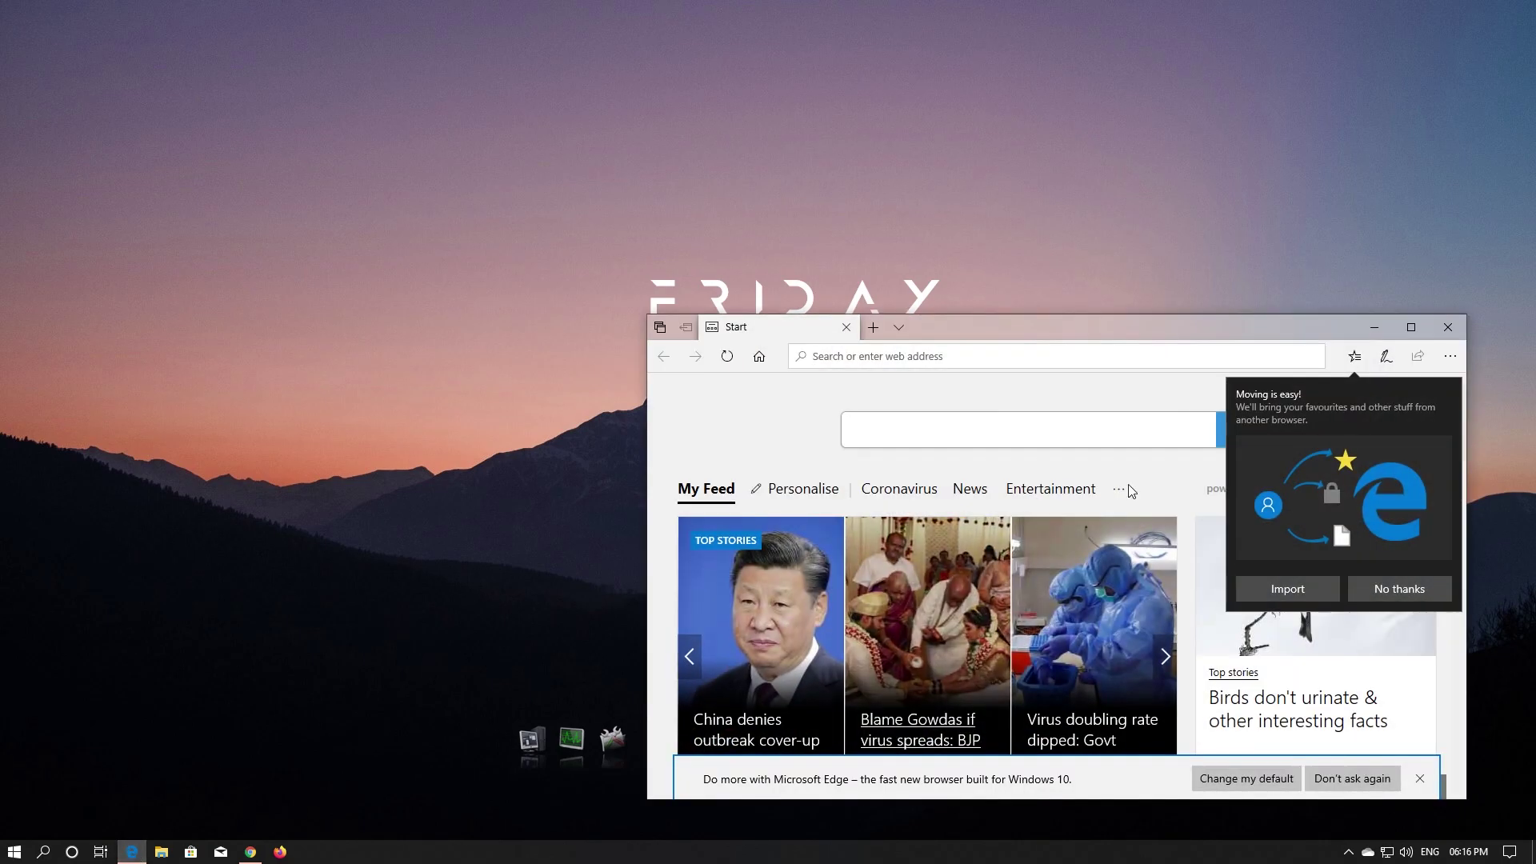
{"action": "left_click", "coordinate": [1435, 332]}
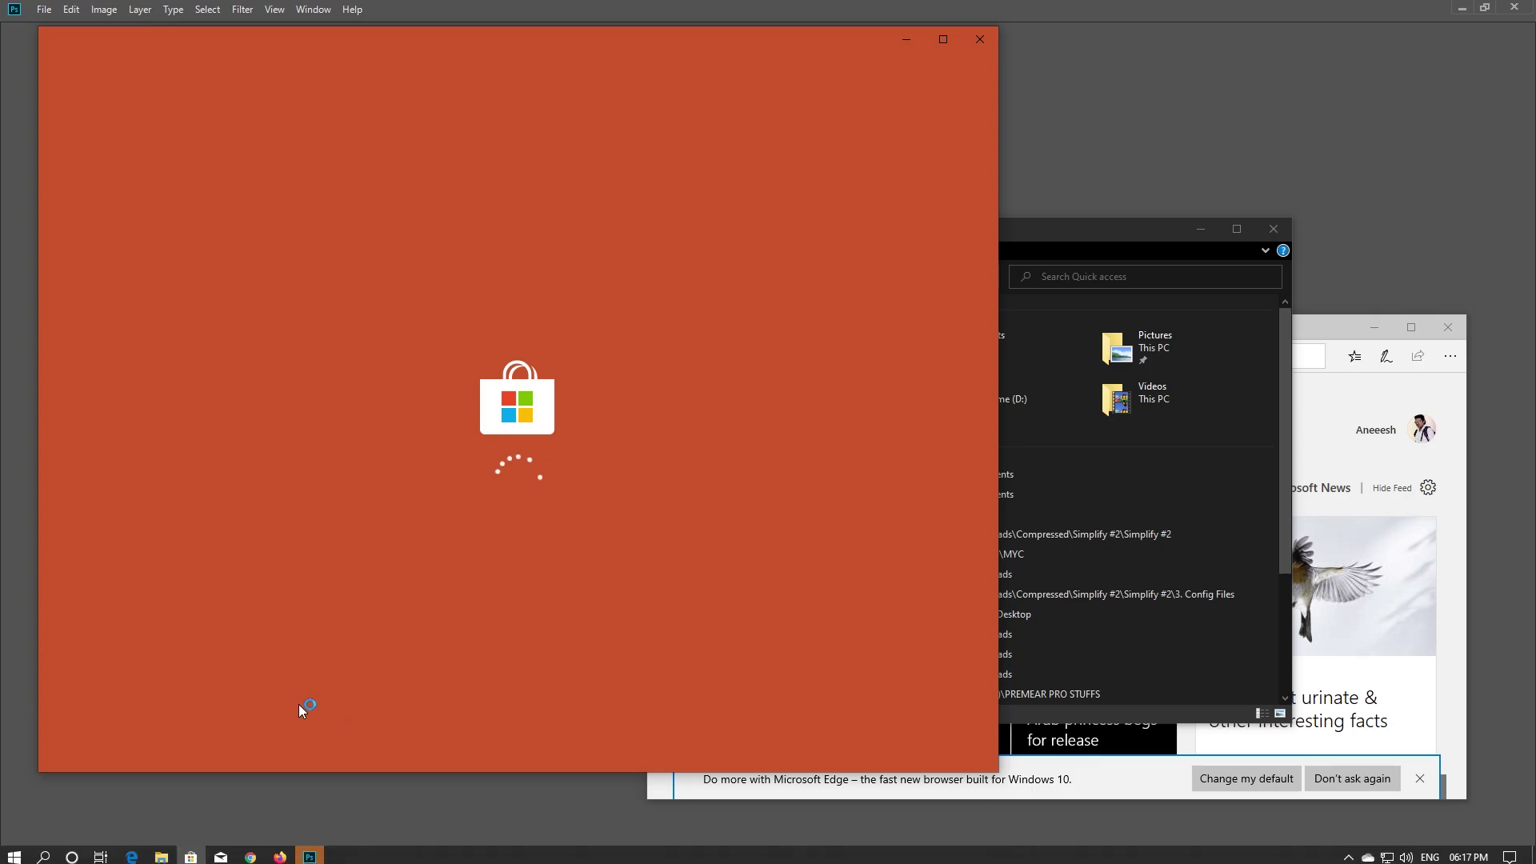
Close the Microsoft Store, Photoshop and File Explorer windows, dismissing Photoshop's notice about undo shortcuts.
{"action": "left_click", "coordinate": [986, 40]}
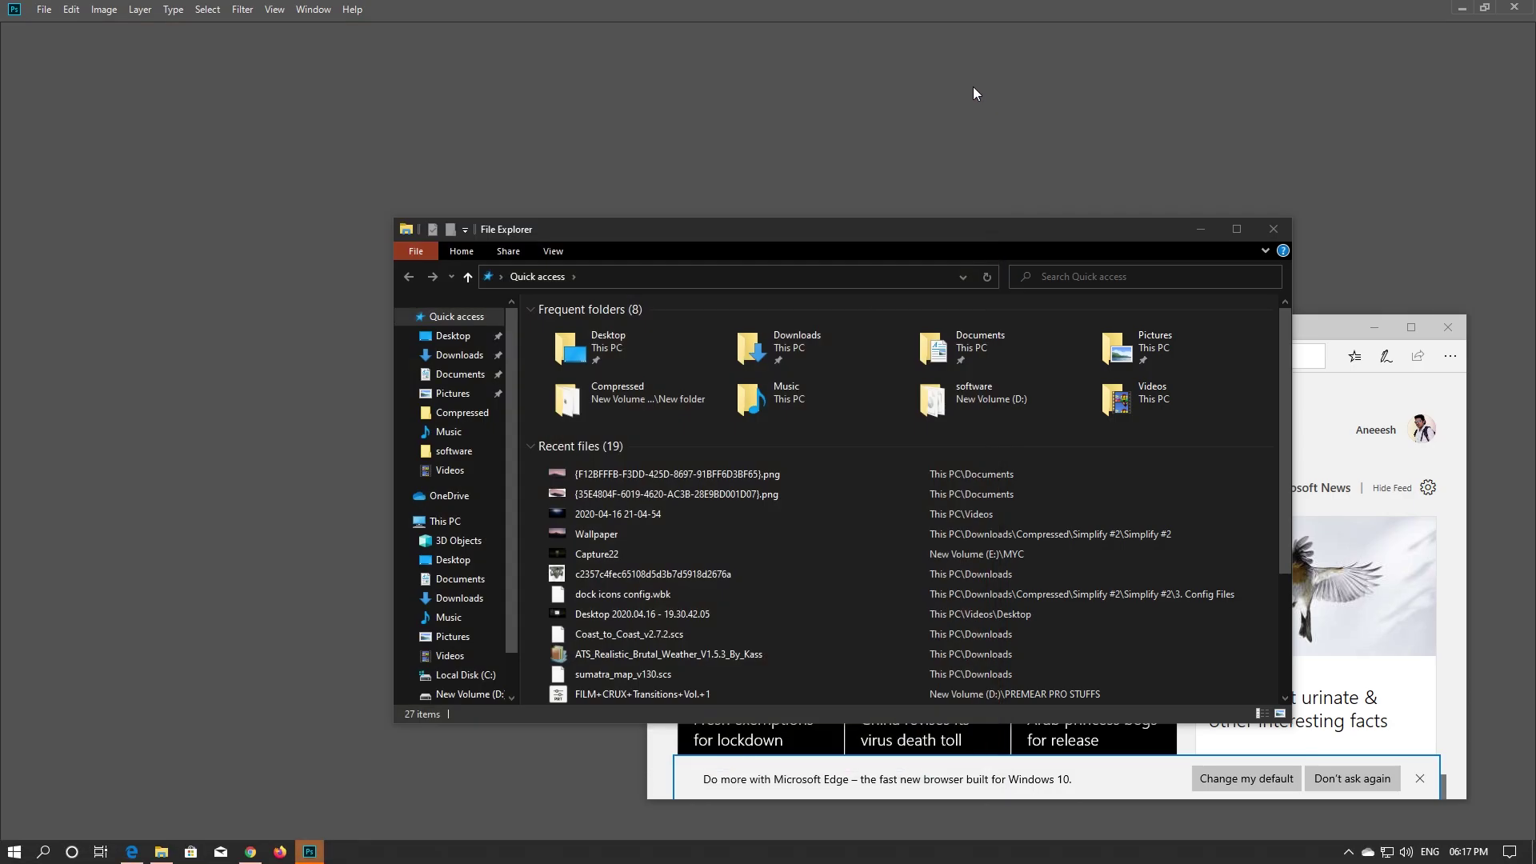
{"action": "left_click_drag", "start_coordinate": [861, 229], "coordinate": [818, 468]}
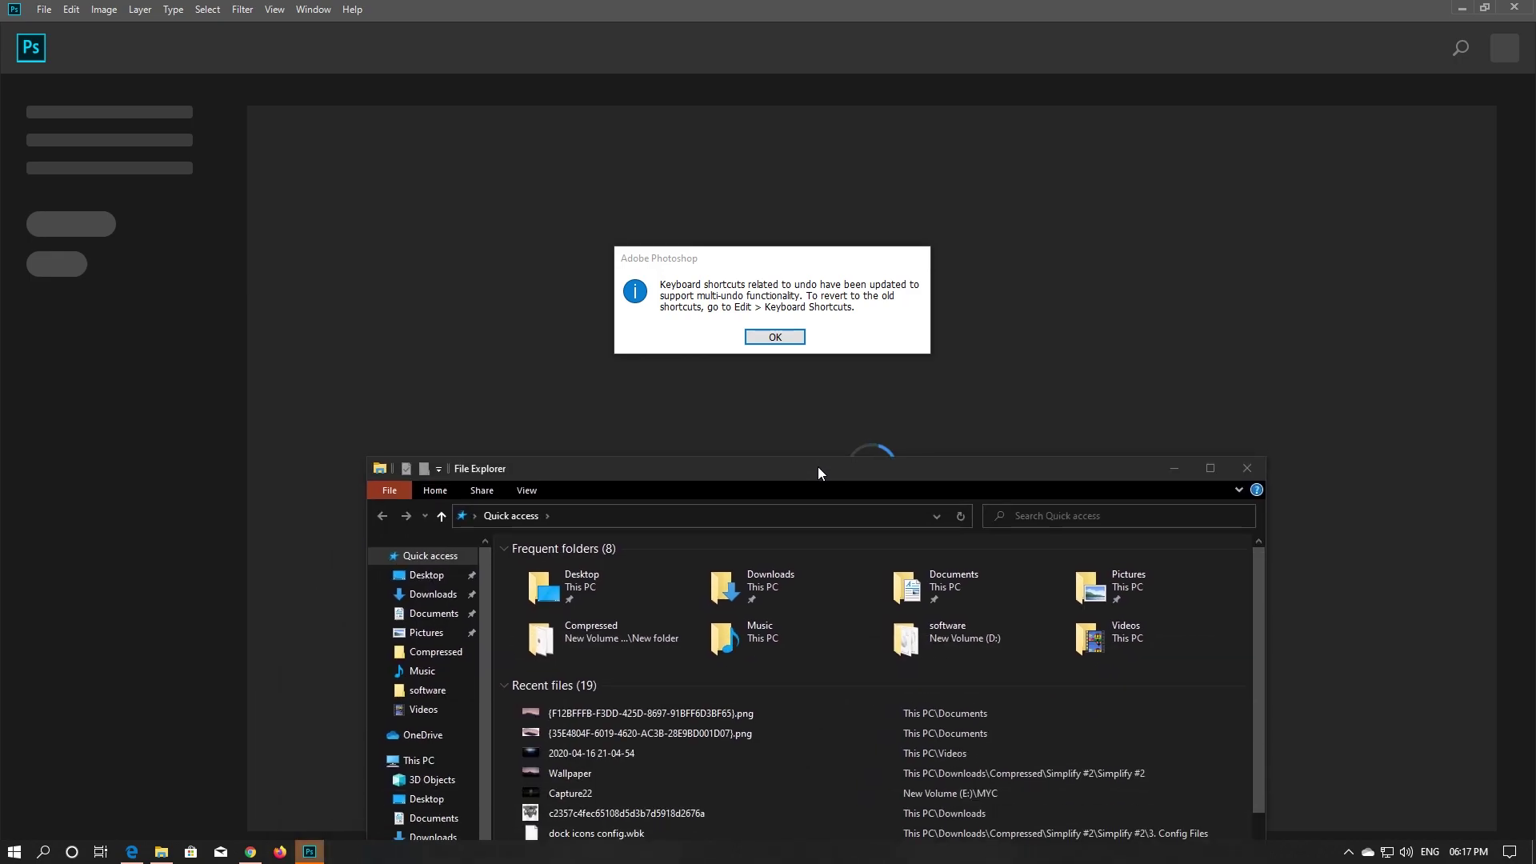
{"action": "left_click", "coordinate": [784, 339]}
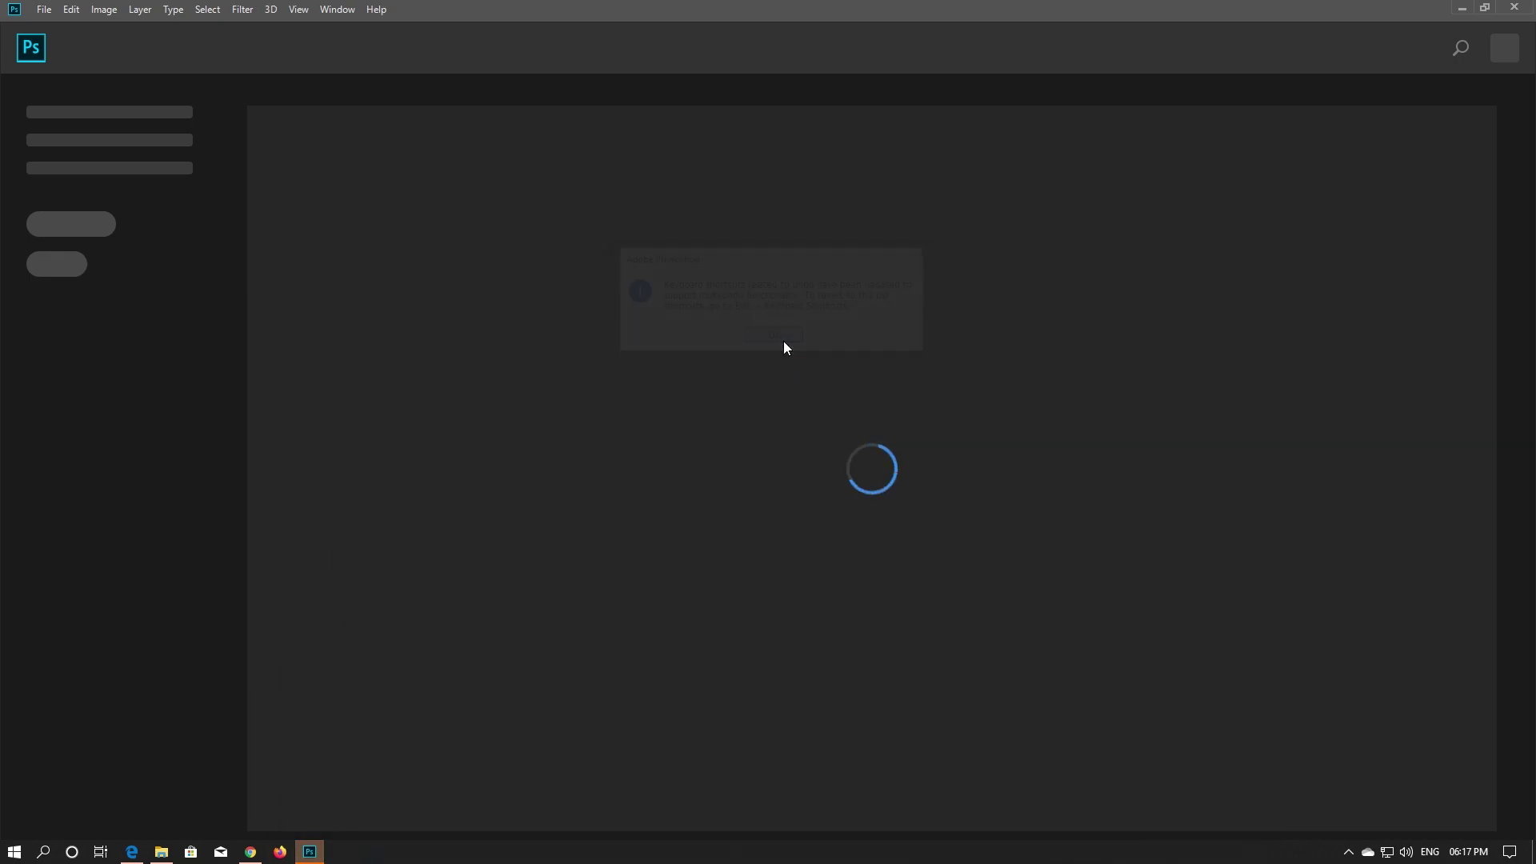
{"action": "left_click", "coordinate": [1524, 8]}
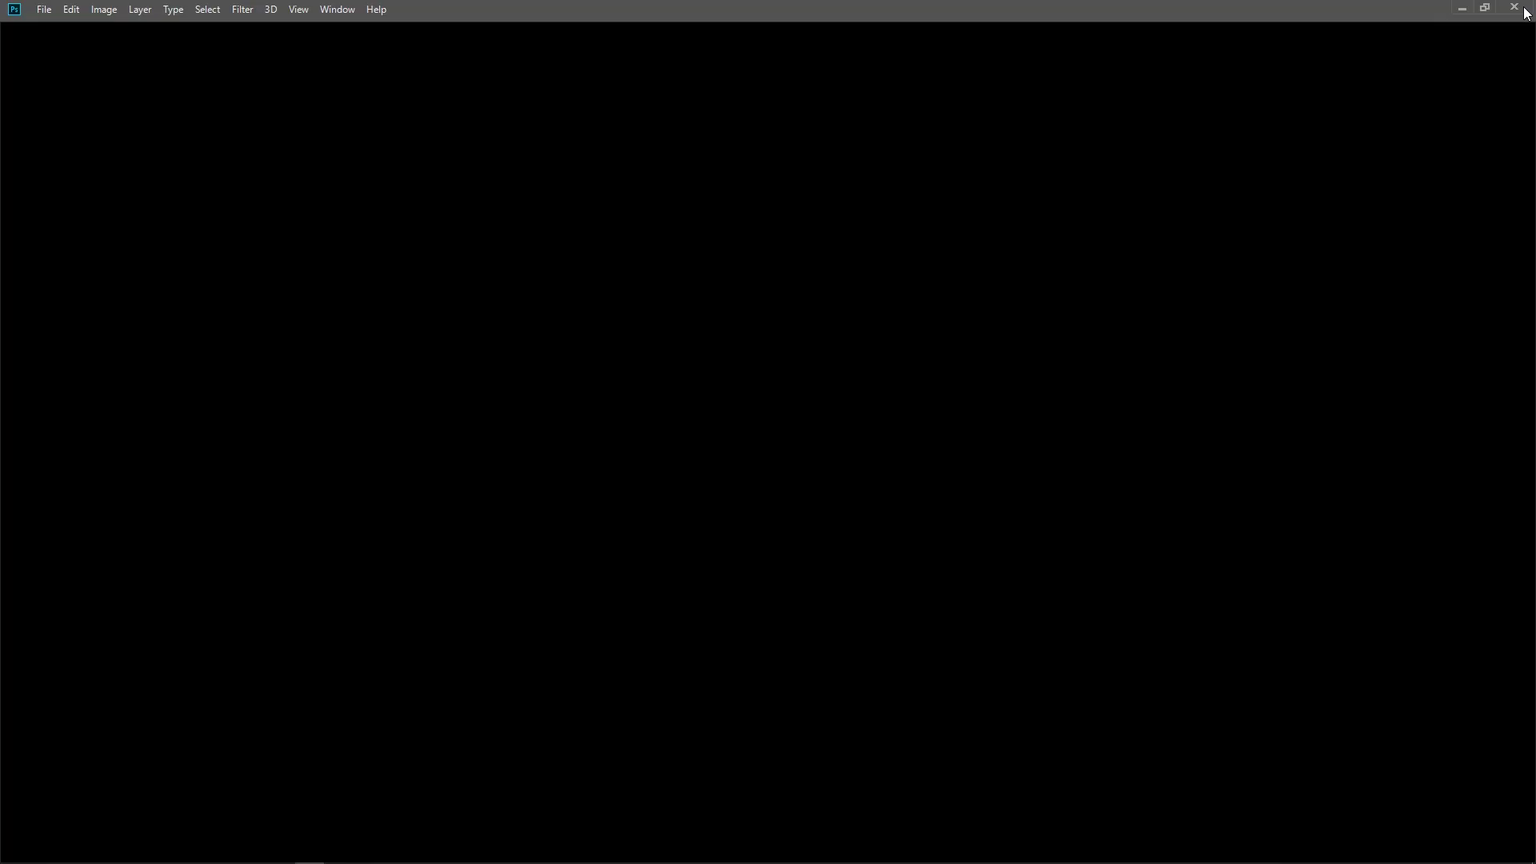
{"action": "left_click_drag", "start_coordinate": [924, 477], "coordinate": [926, 301]}
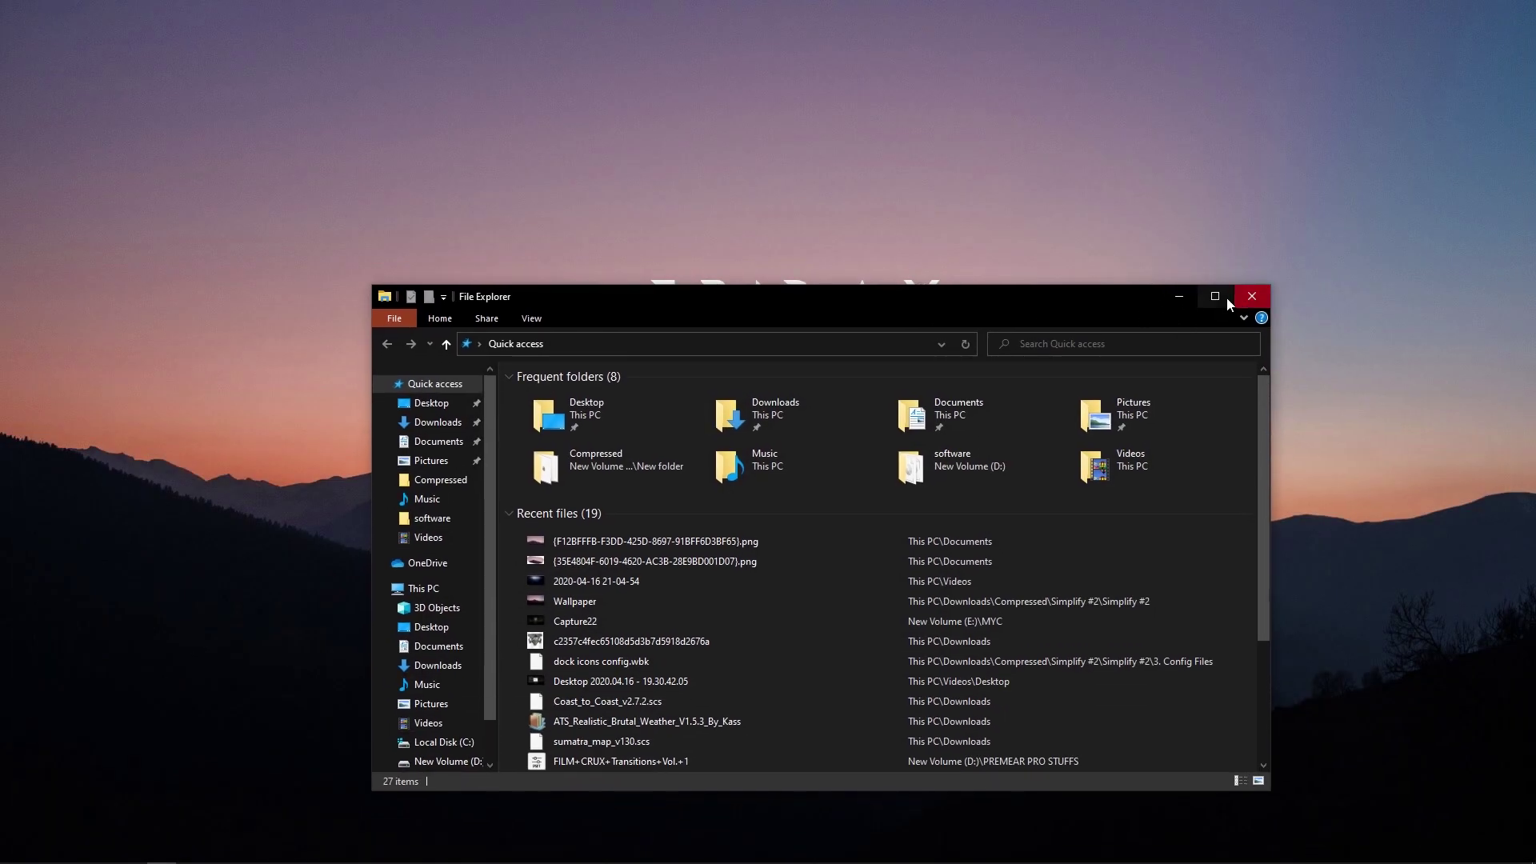
{"action": "left_click", "coordinate": [1248, 298]}
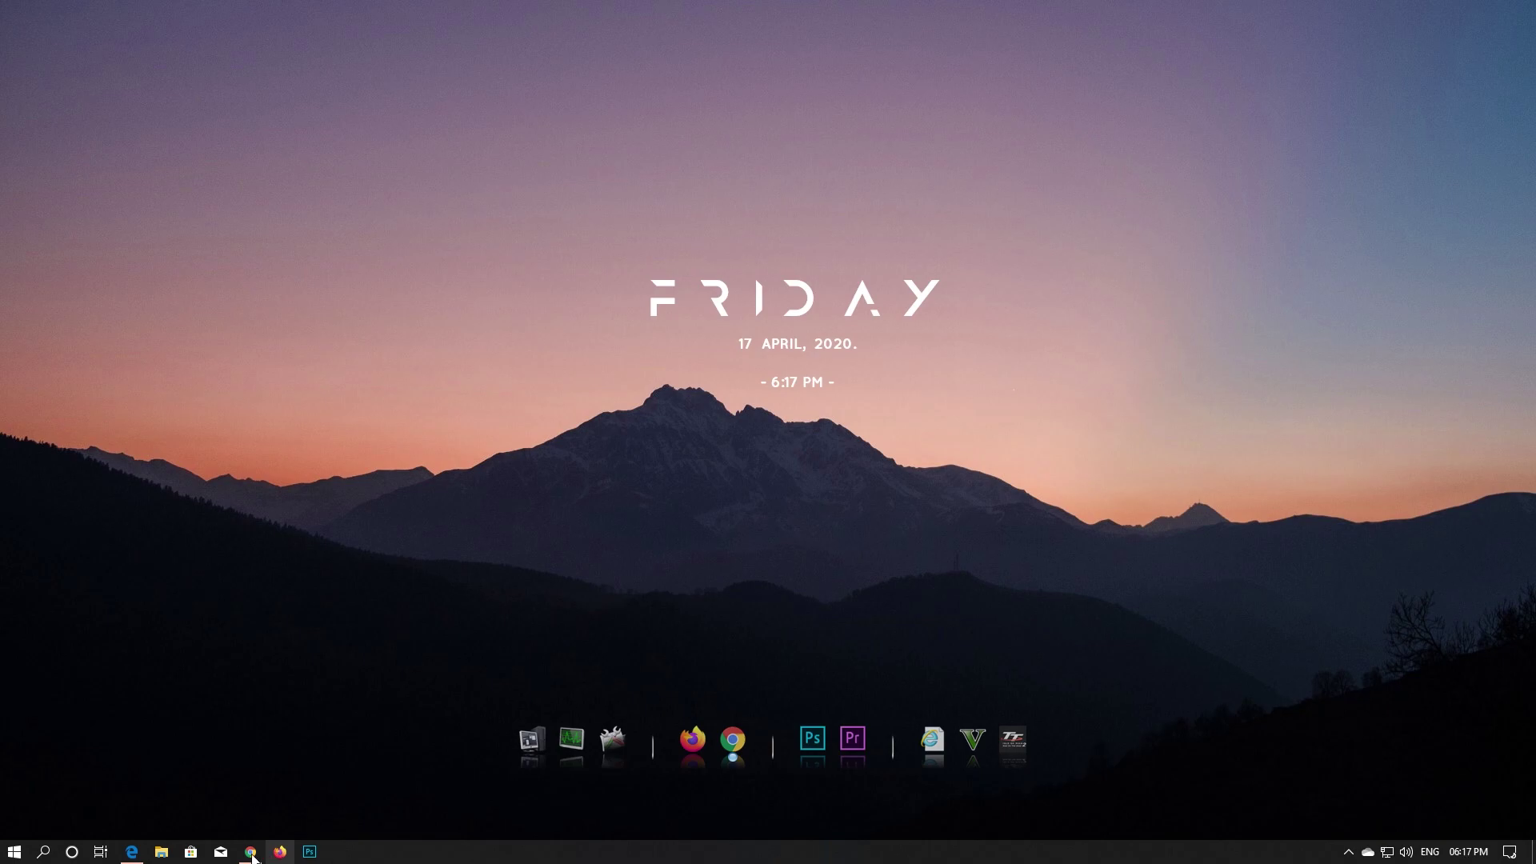
Switch to the Chrome window showing the YouTube home page.
{"action": "left_click", "coordinate": [268, 851]}
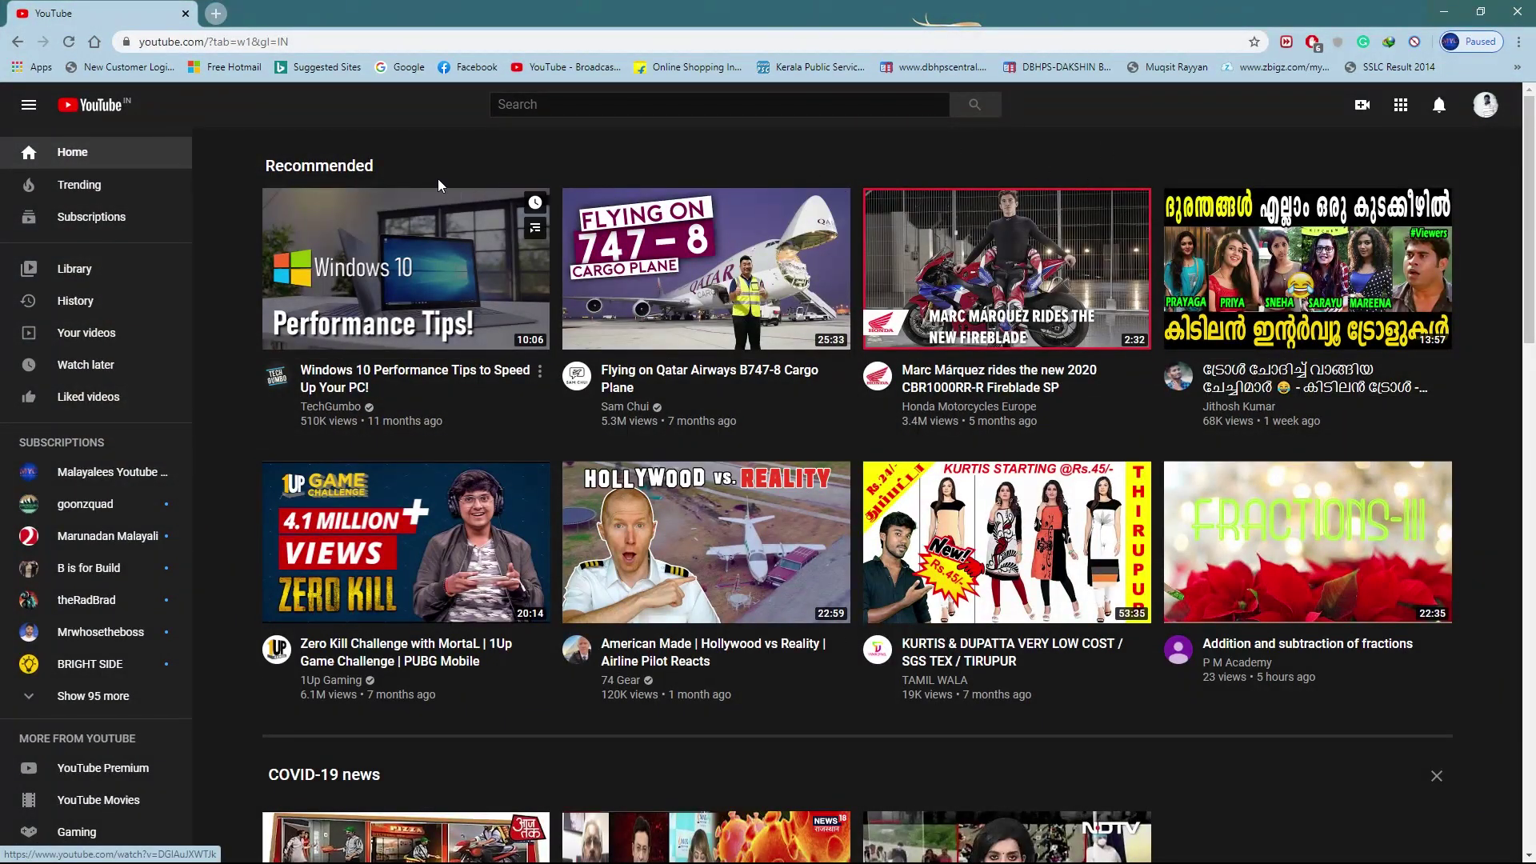
{"action": "left_click", "coordinate": [568, 67]}
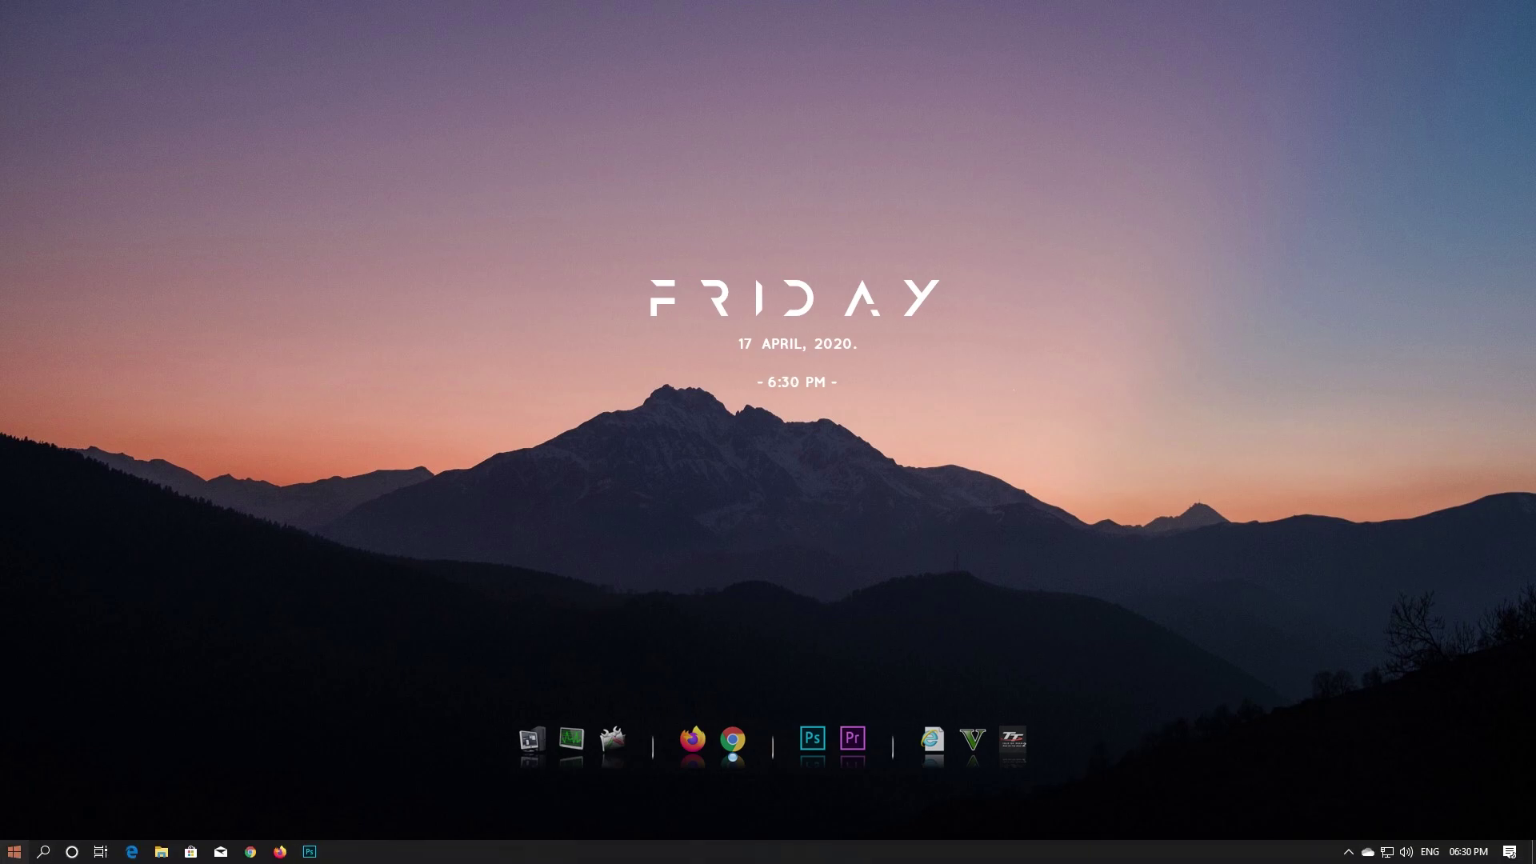
Open Windows Settings maximised and go to the Cursor & pointer page of Ease of Access.
{"action": "left_click", "coordinate": [14, 851]}
{"action": "left_click", "coordinate": [20, 782]}
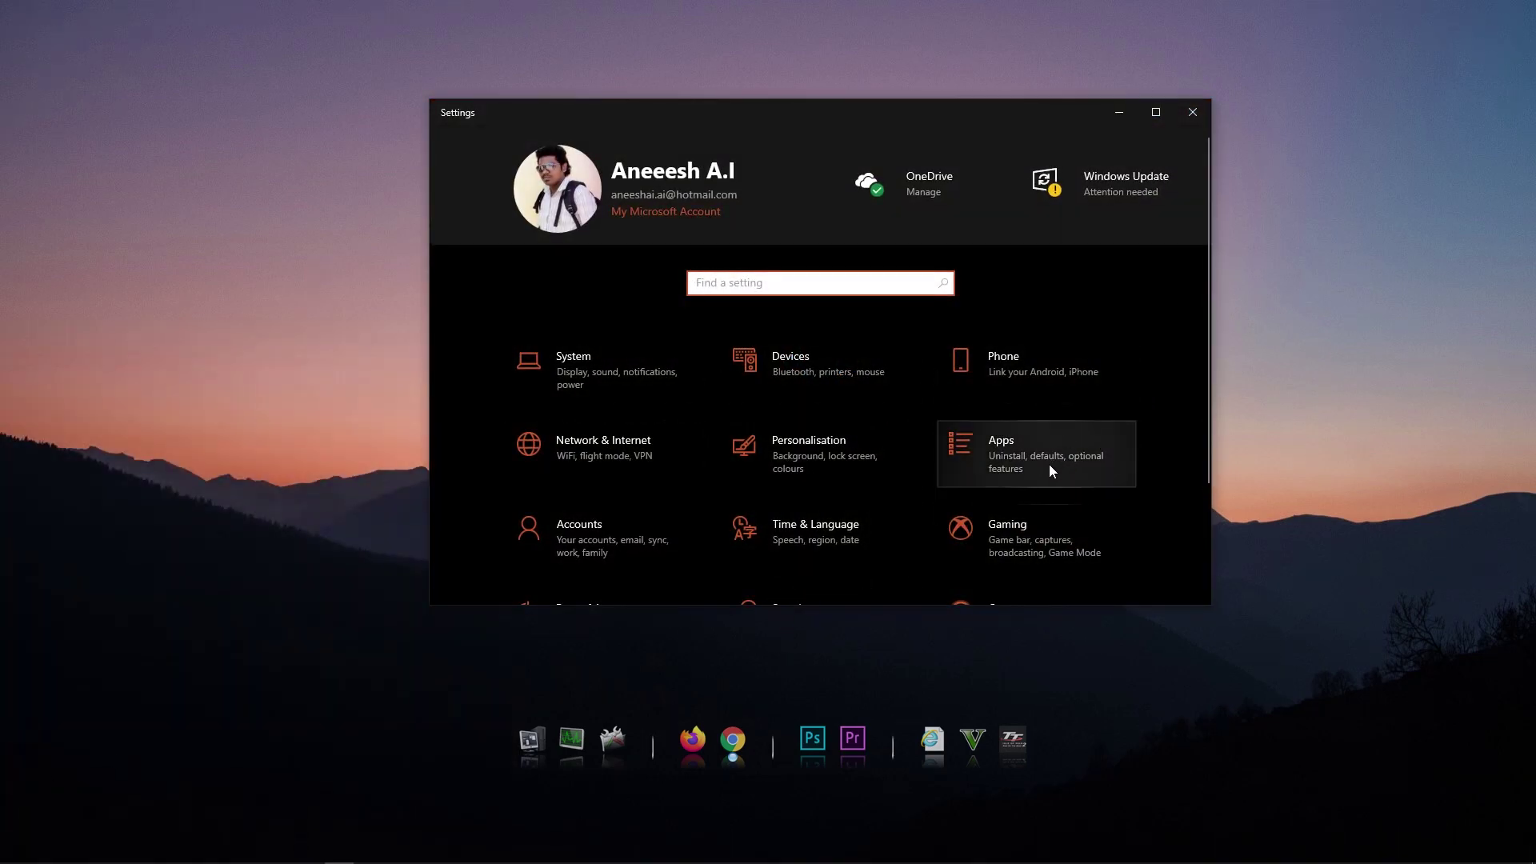
{"action": "left_click", "coordinate": [1155, 116]}
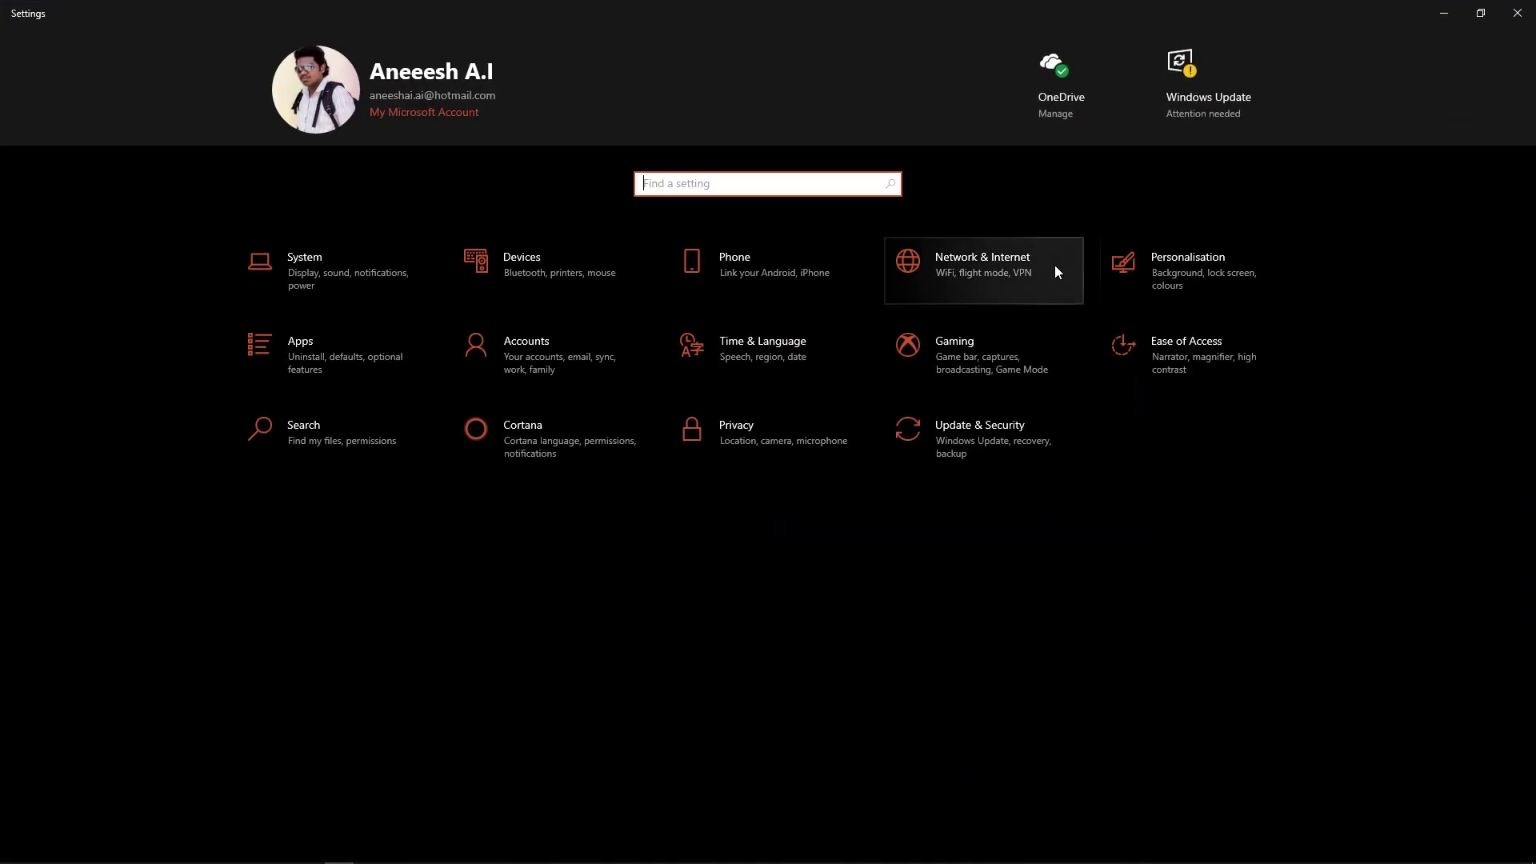
{"action": "left_click", "coordinate": [1167, 350]}
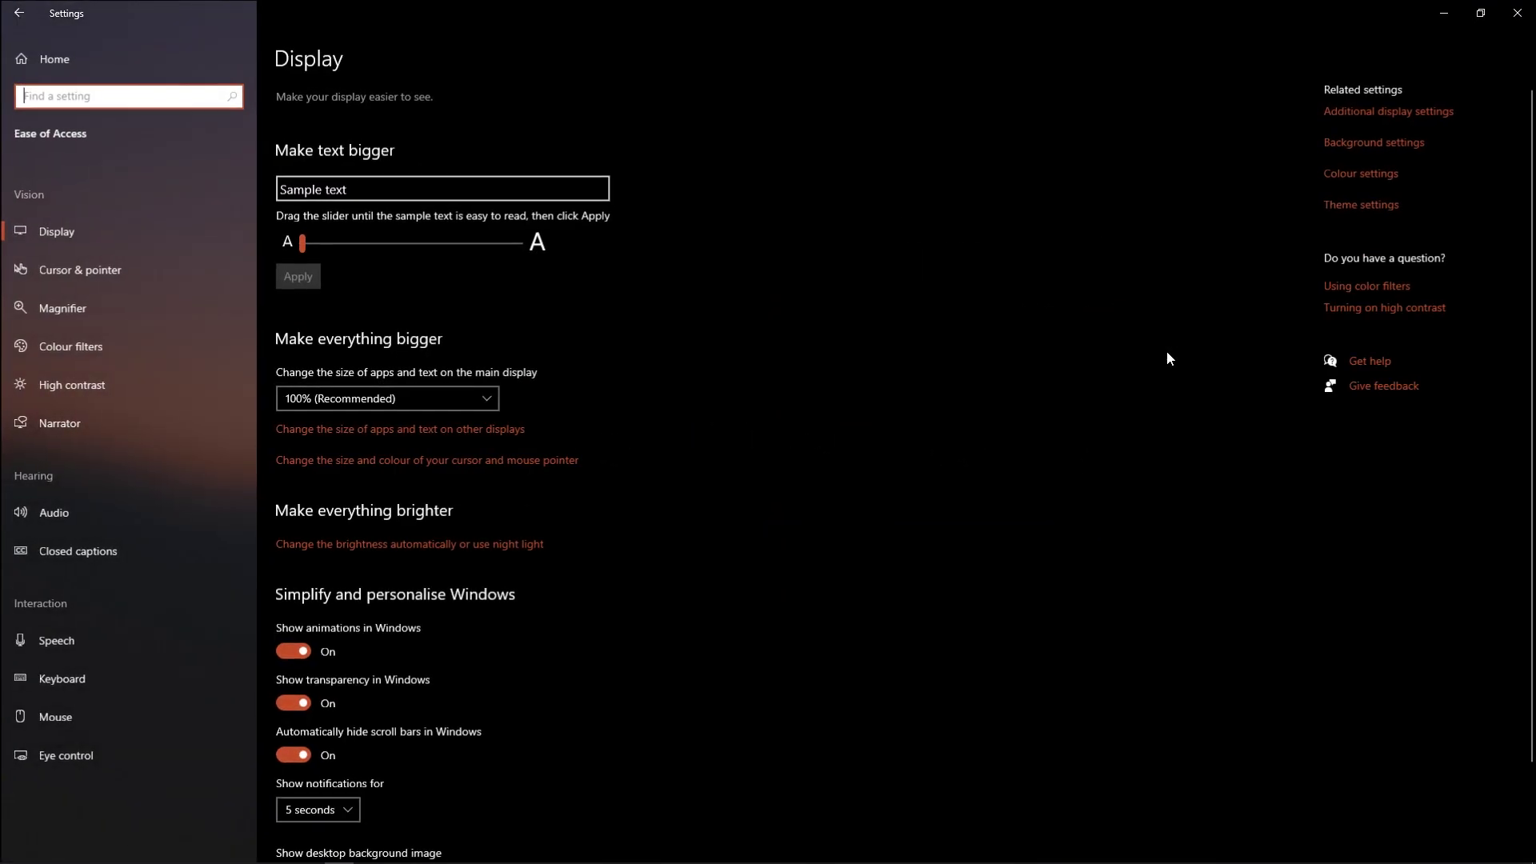
{"action": "left_click", "coordinate": [36, 274]}
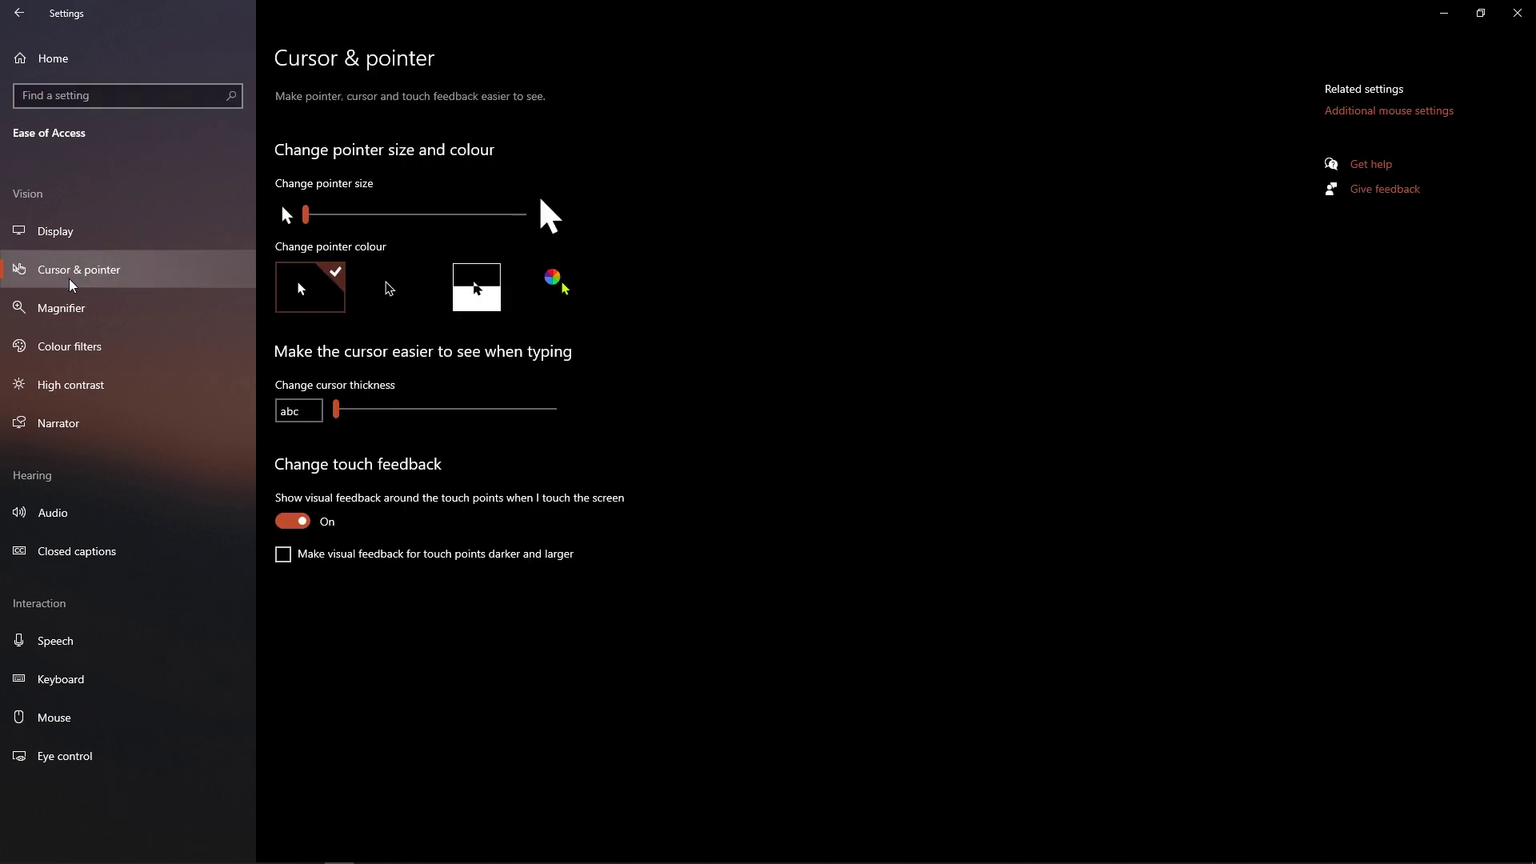
Try the mouse pointer at its largest size and bring it back to the smallest.
{"action": "left_click_drag", "start_coordinate": [305, 214], "coordinate": [524, 215]}
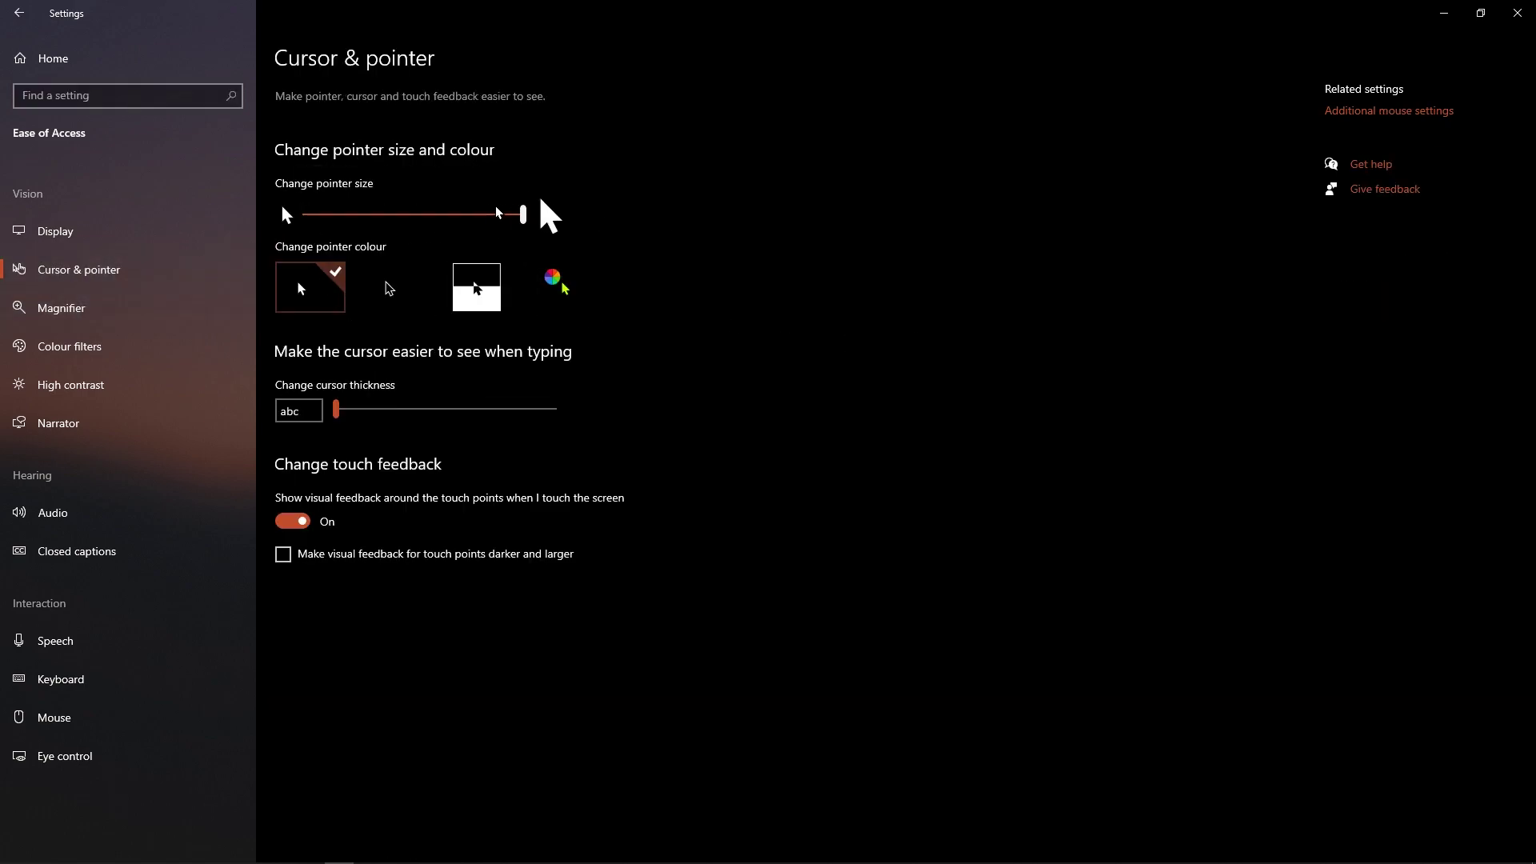
{"action": "left_click", "coordinate": [432, 214]}
{"action": "left_click_drag", "start_coordinate": [432, 215], "coordinate": [315, 226]}
Try the black, inverted and custom purple pointer colours, and settle on the suggested light blue.
{"action": "left_click", "coordinate": [388, 288]}
{"action": "left_click", "coordinate": [479, 288]}
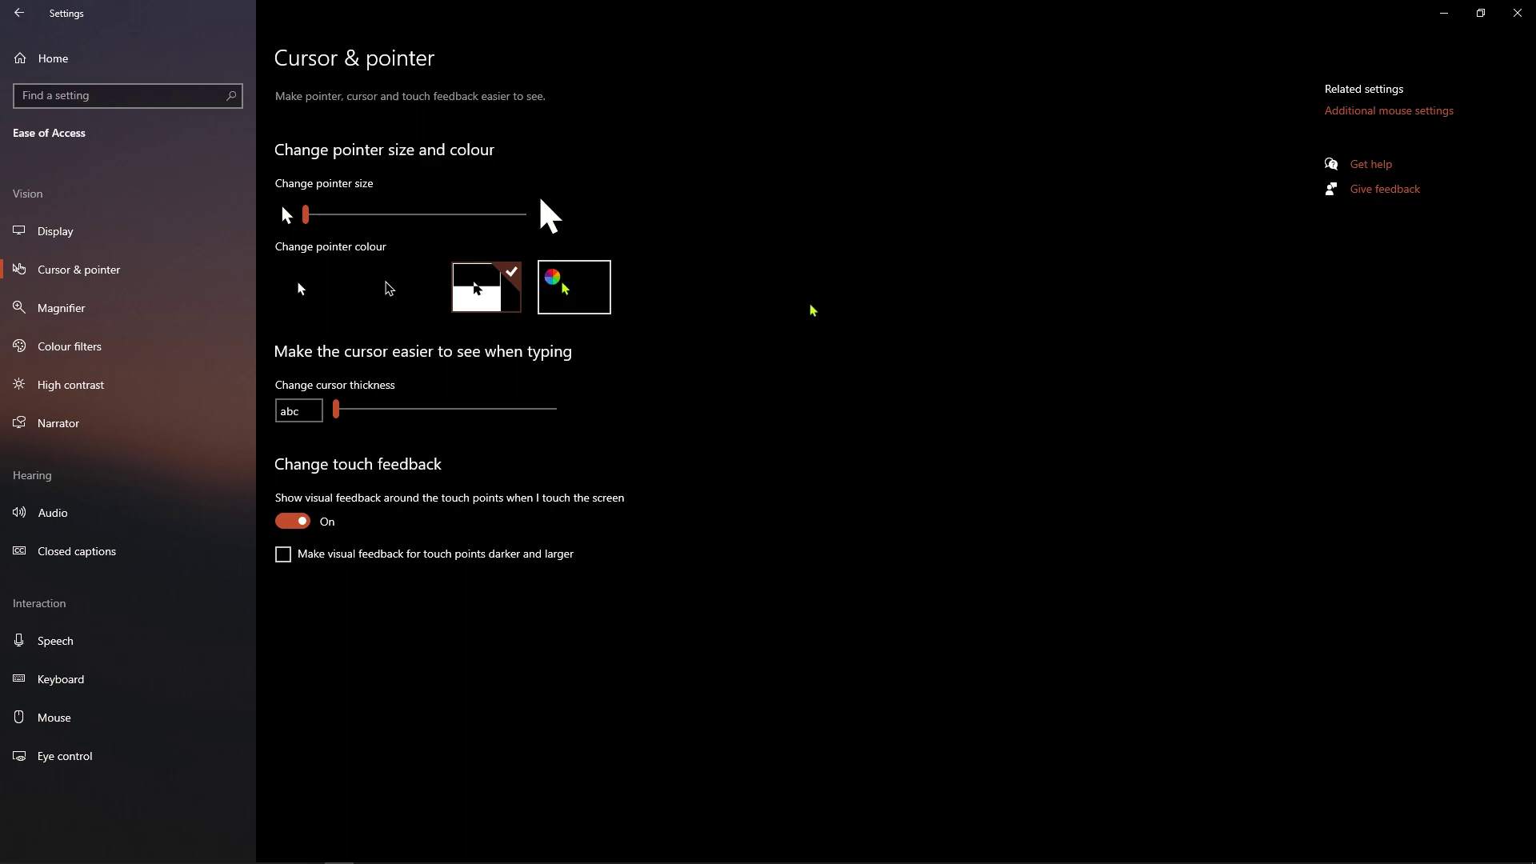
{"action": "left_click", "coordinate": [602, 294]}
{"action": "left_click", "coordinate": [516, 367]}
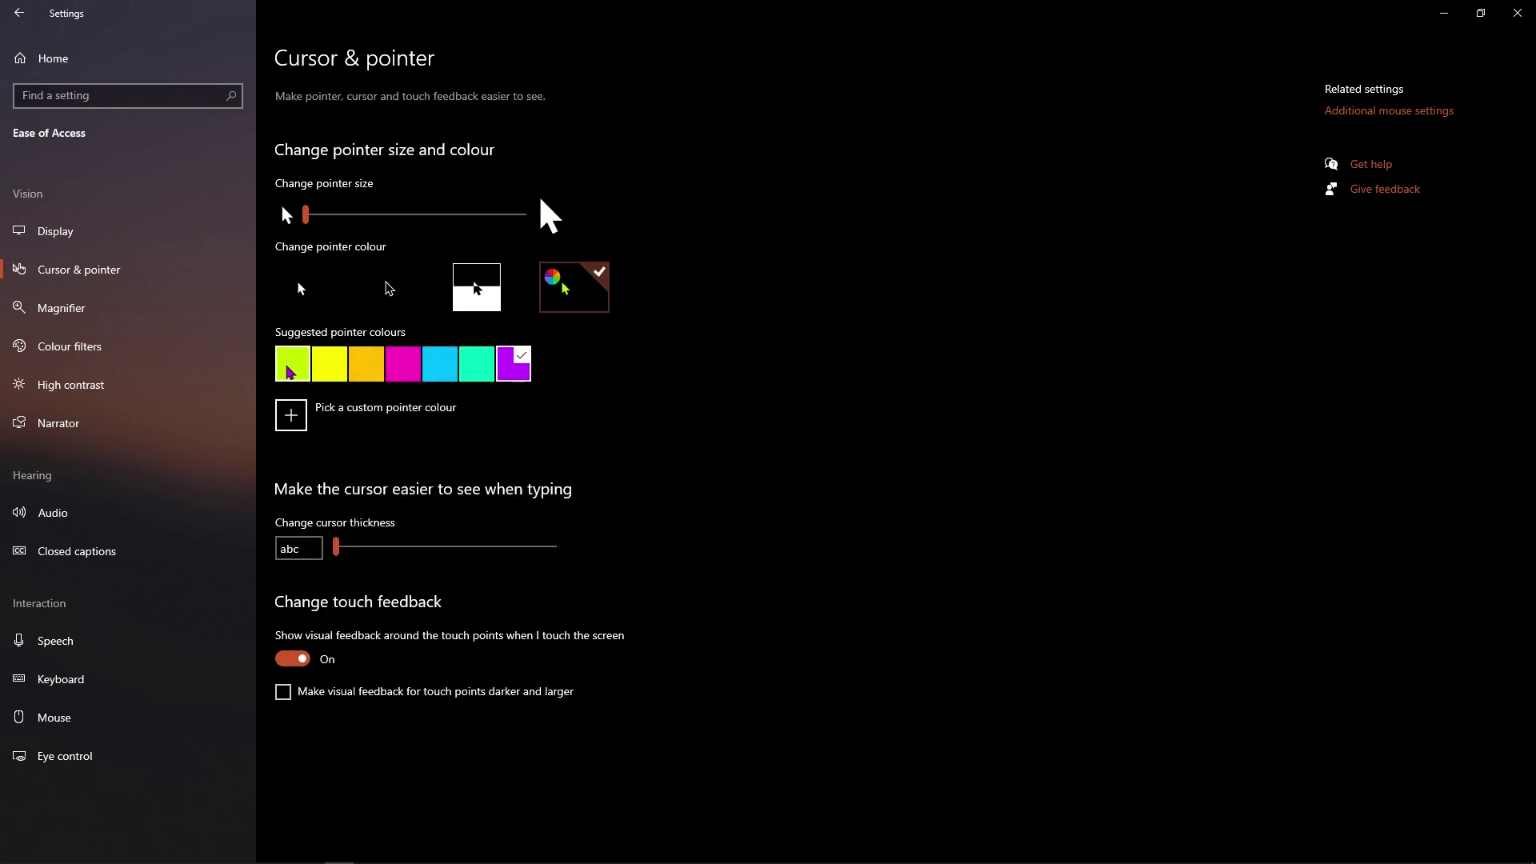
{"action": "left_click", "coordinate": [443, 374]}
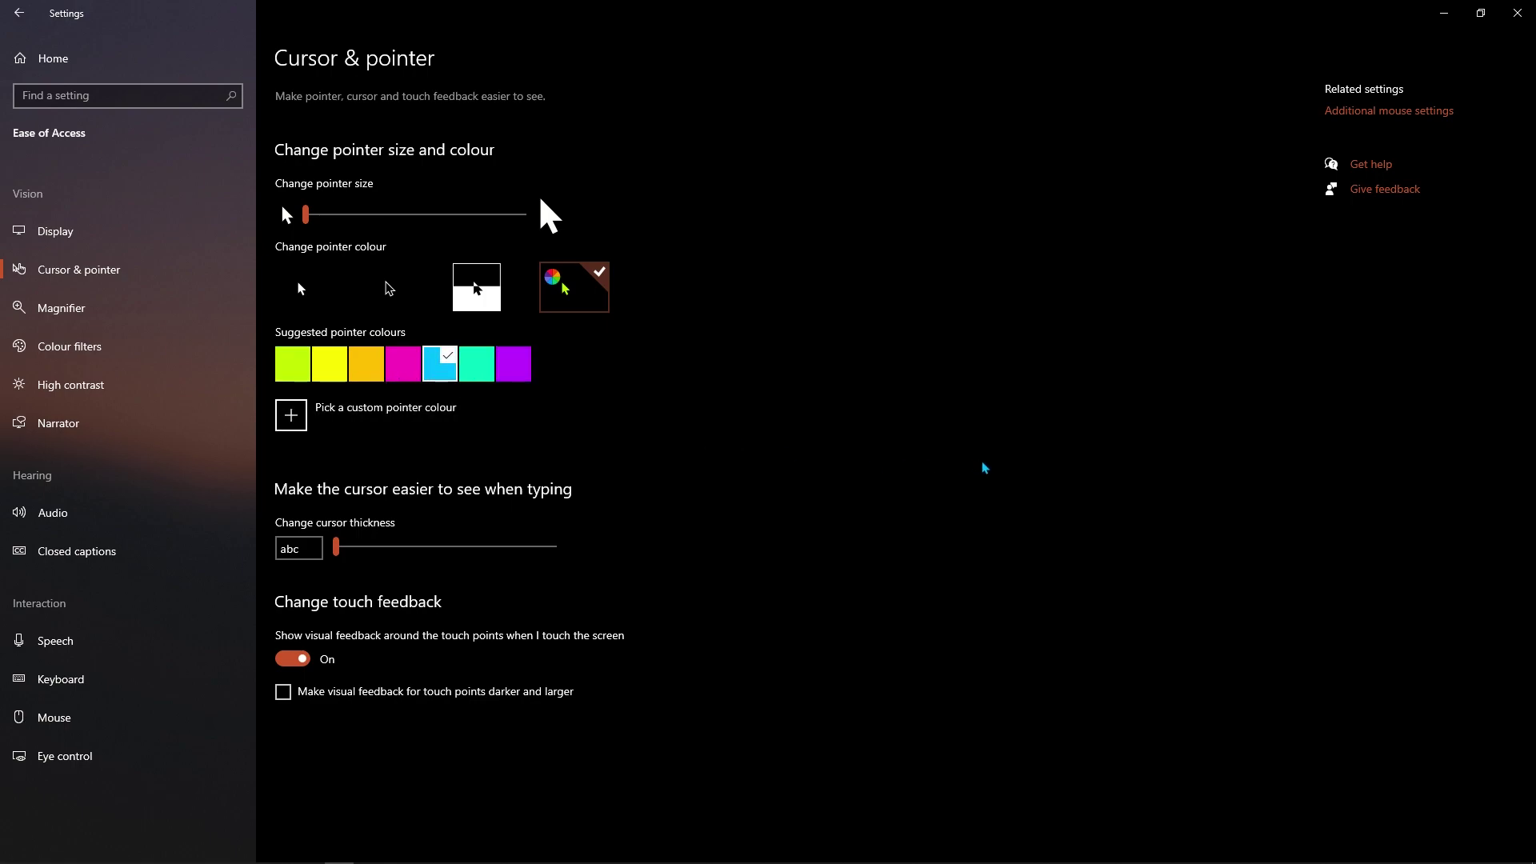